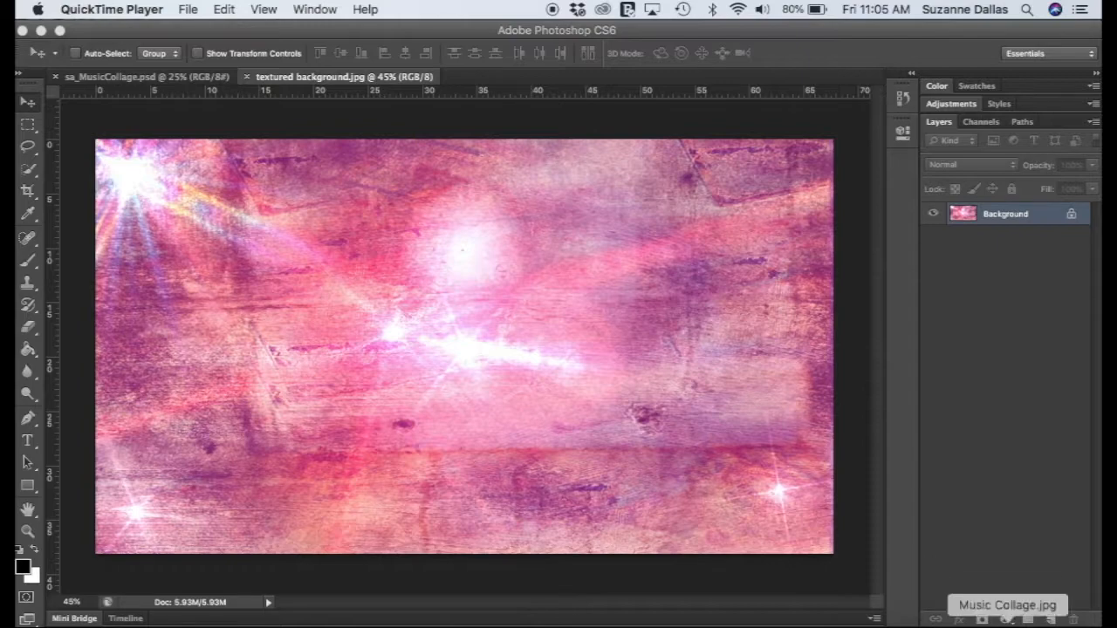
# Look over the finished Music Collage.jpg example and the web image search results for organic backgrounds
pyautogui.click(1003, 621)
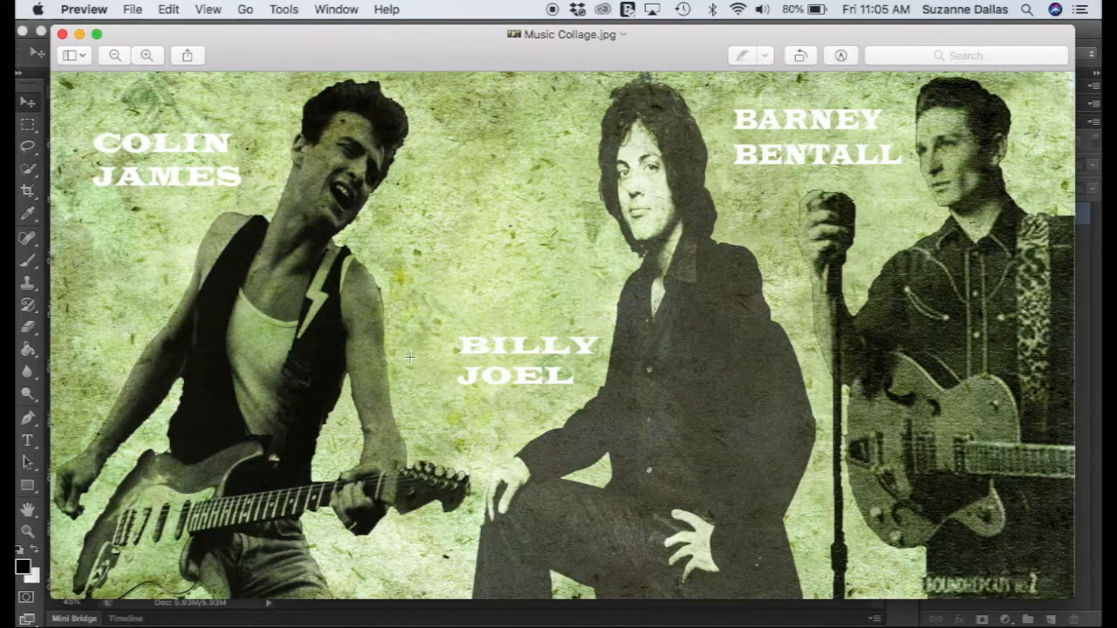
pyautogui.click(79, 35)
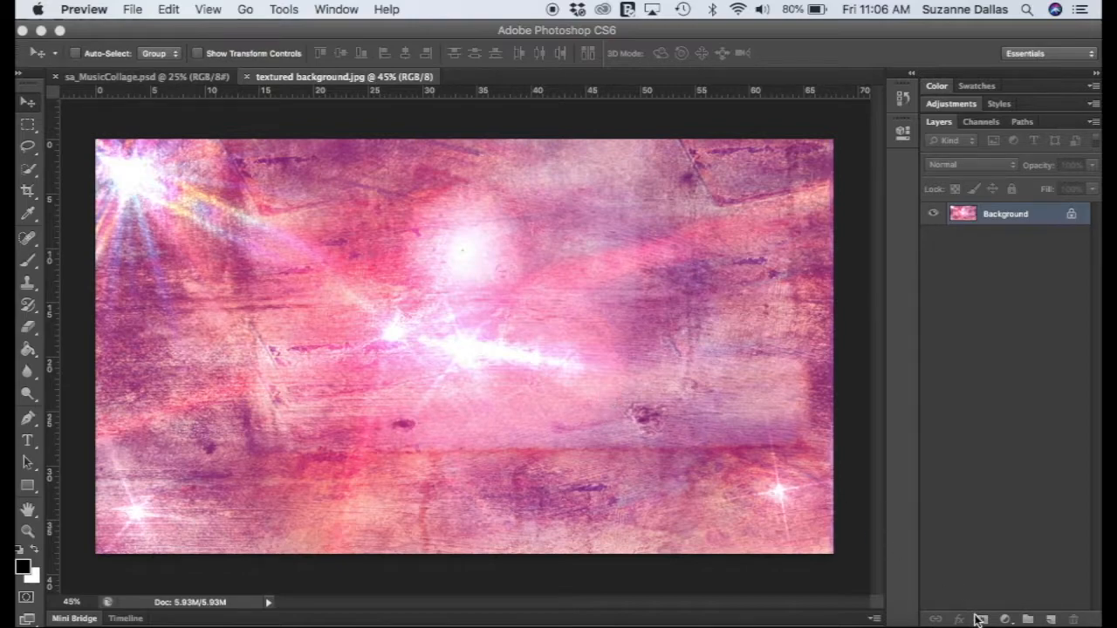
pyautogui.click(925, 618)
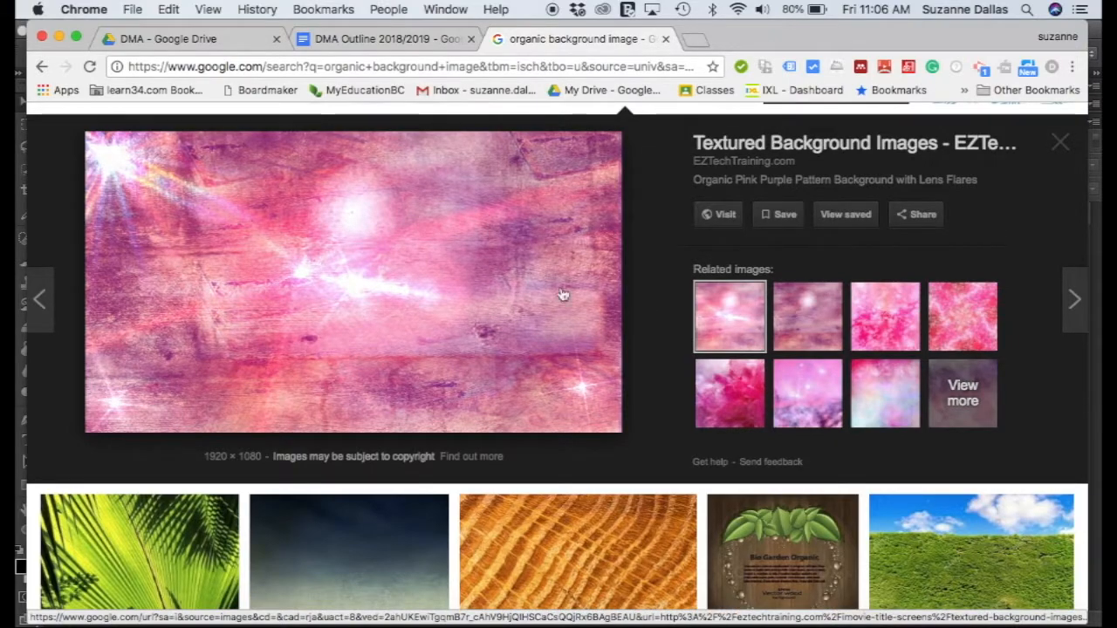
pyautogui.scroll(15, 647, 282)
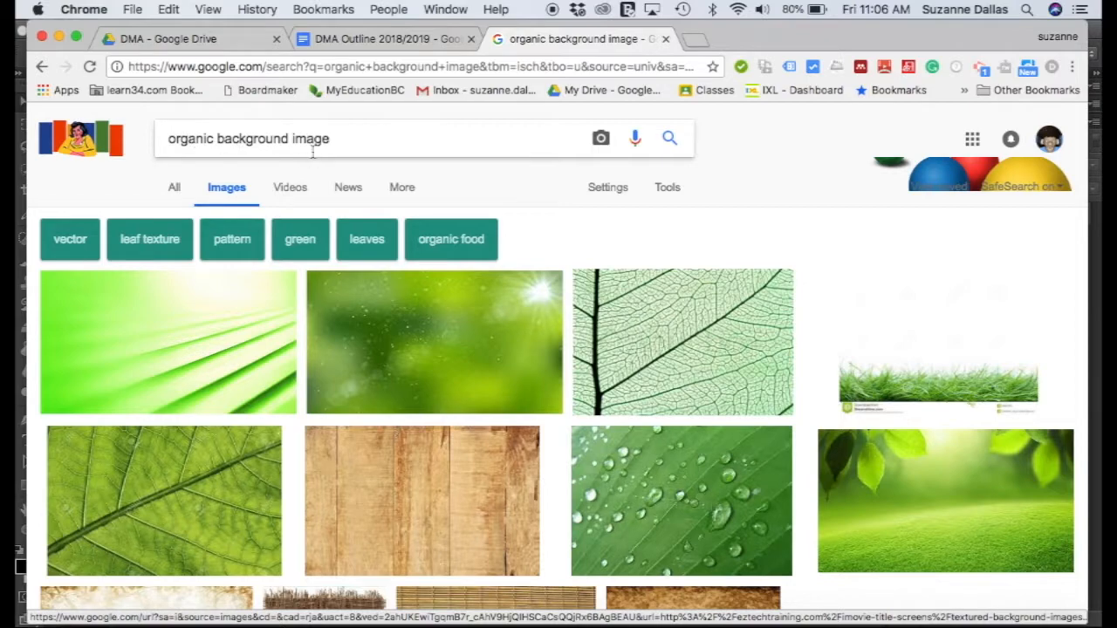
pyautogui.click(58, 37)
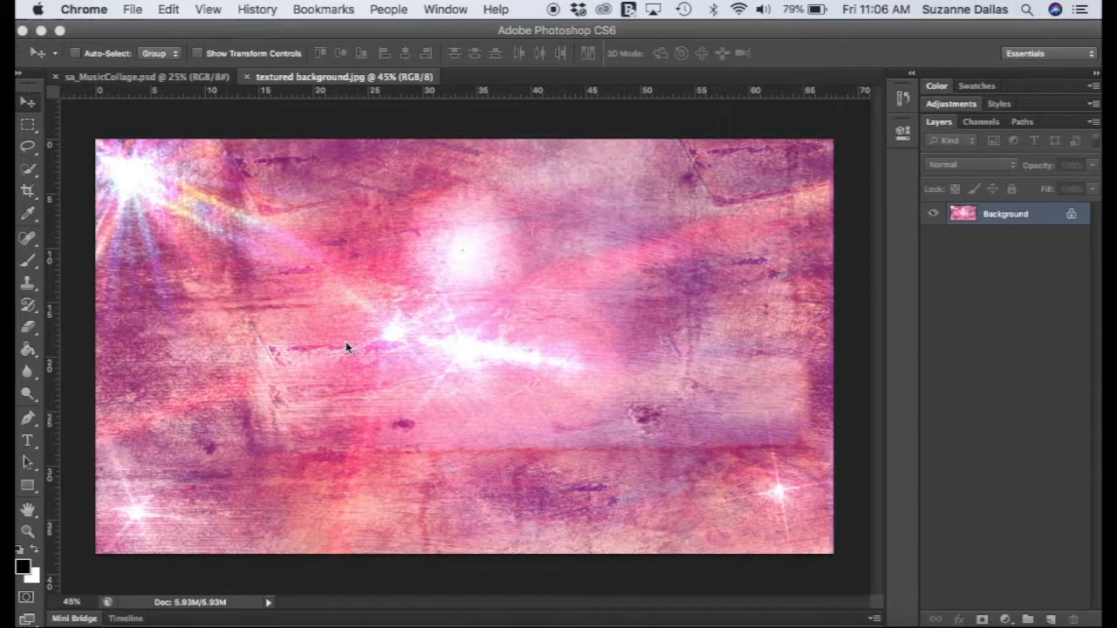
# Place Ed Sheeran.jpg from the Desktop into the textured background document in Photoshop
pyautogui.click(163, 36)
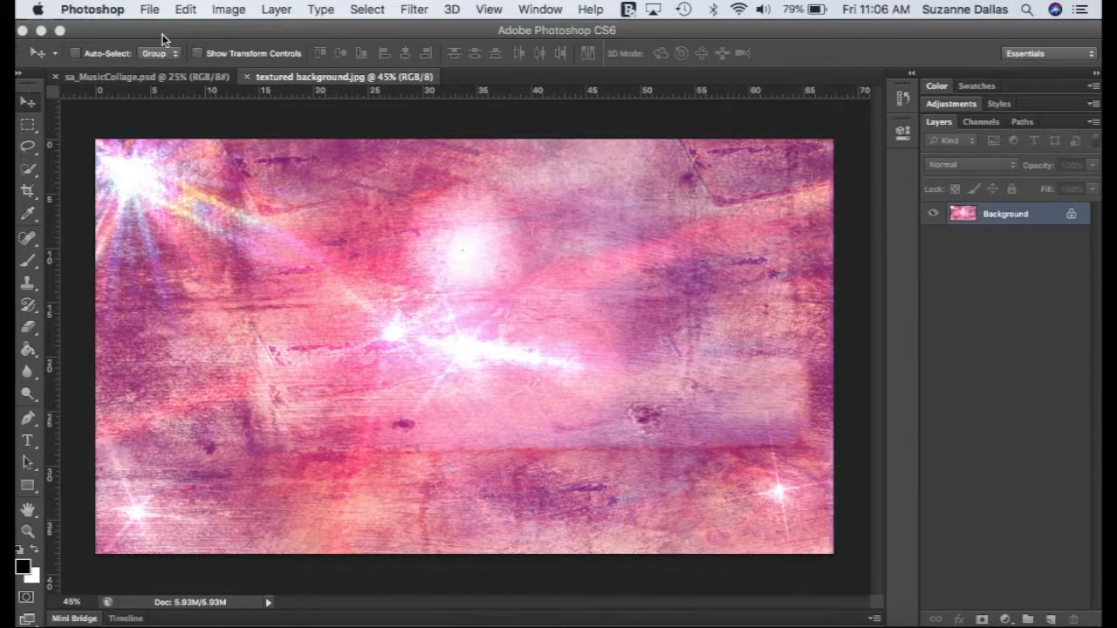
pyautogui.click(149, 9)
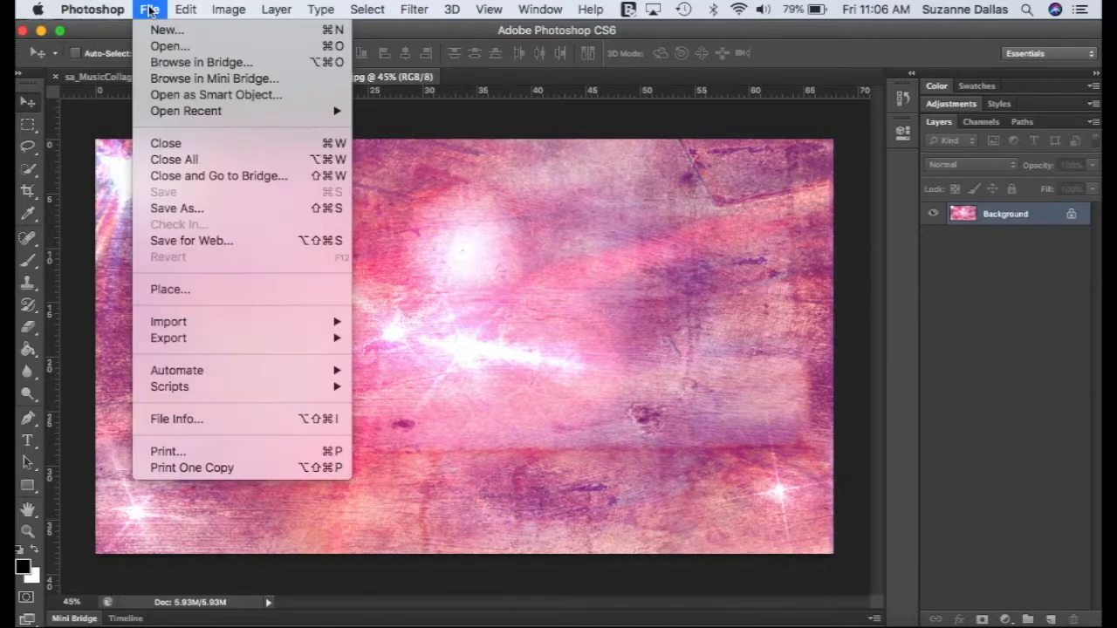
pyautogui.click(187, 289)
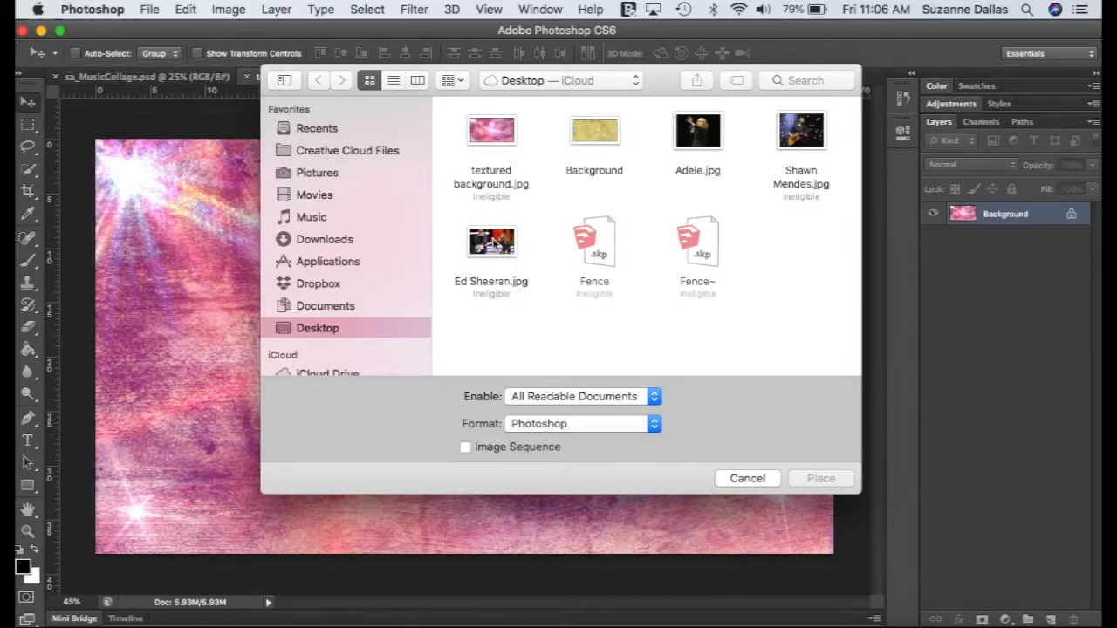
pyautogui.click(491, 242)
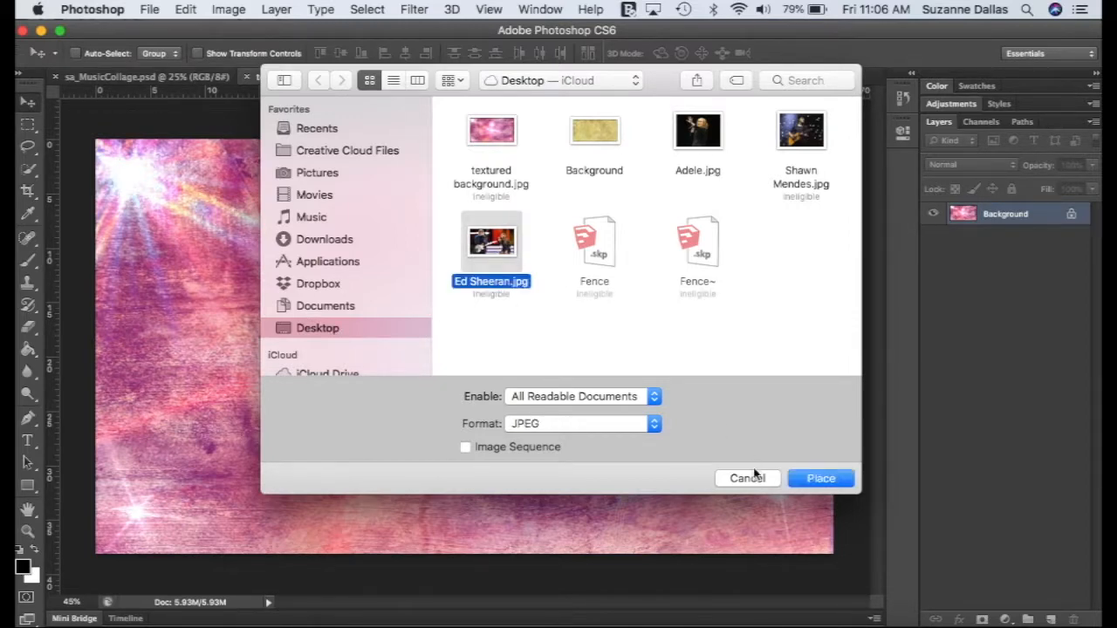
pyautogui.click(827, 483)
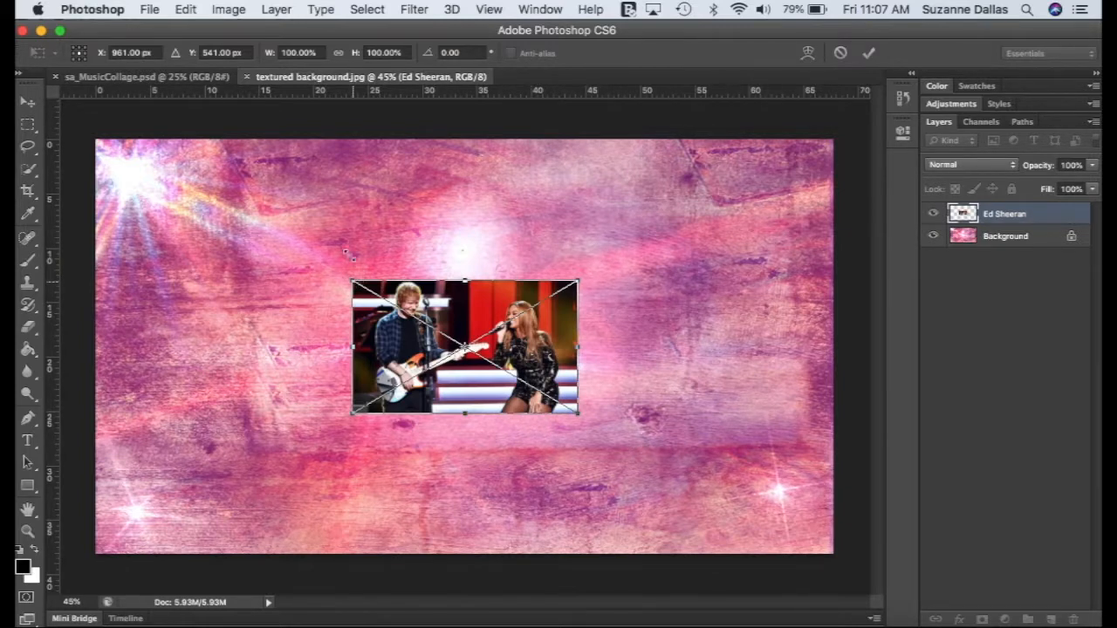
# Enlarge the placed photo to about 174% width and 238% height, resting on the canvas's bottom edge left of centre
pyautogui.moveTo(352, 281); pyautogui.dragTo(298, 207)
pyautogui.moveTo(577, 413); pyautogui.dragTo(660, 489)
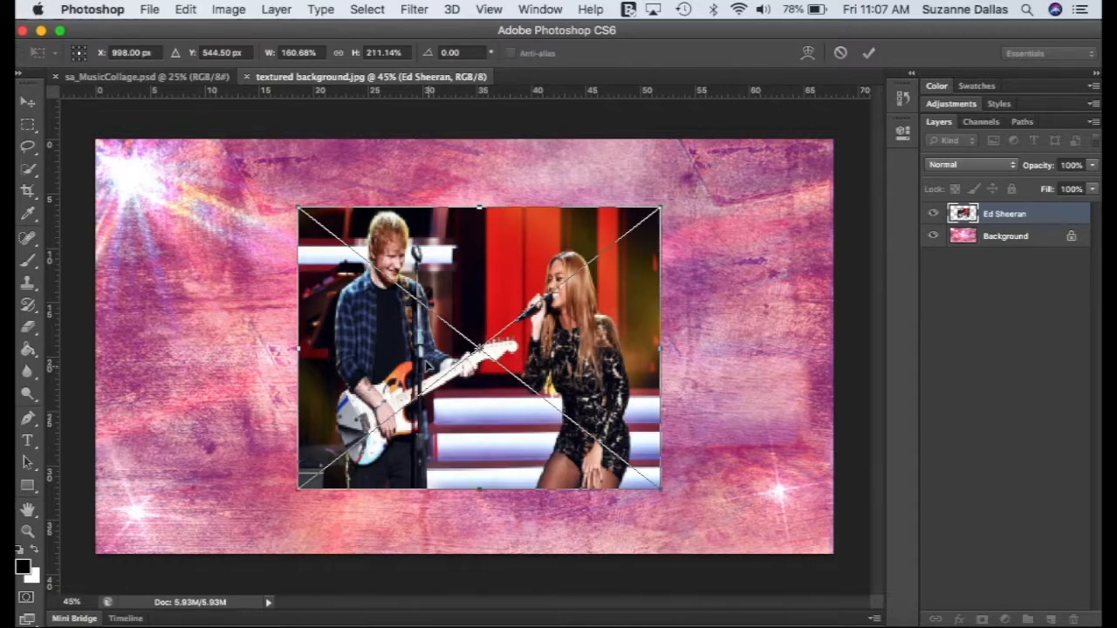
pyautogui.moveTo(378, 325); pyautogui.dragTo(268, 367)
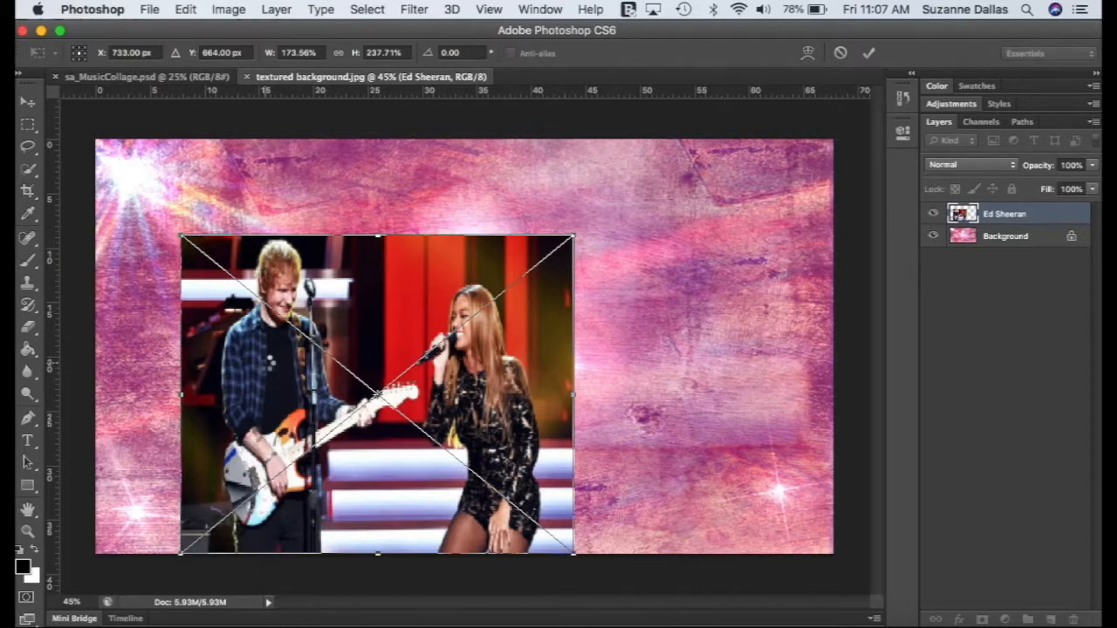
pyautogui.press('Return')
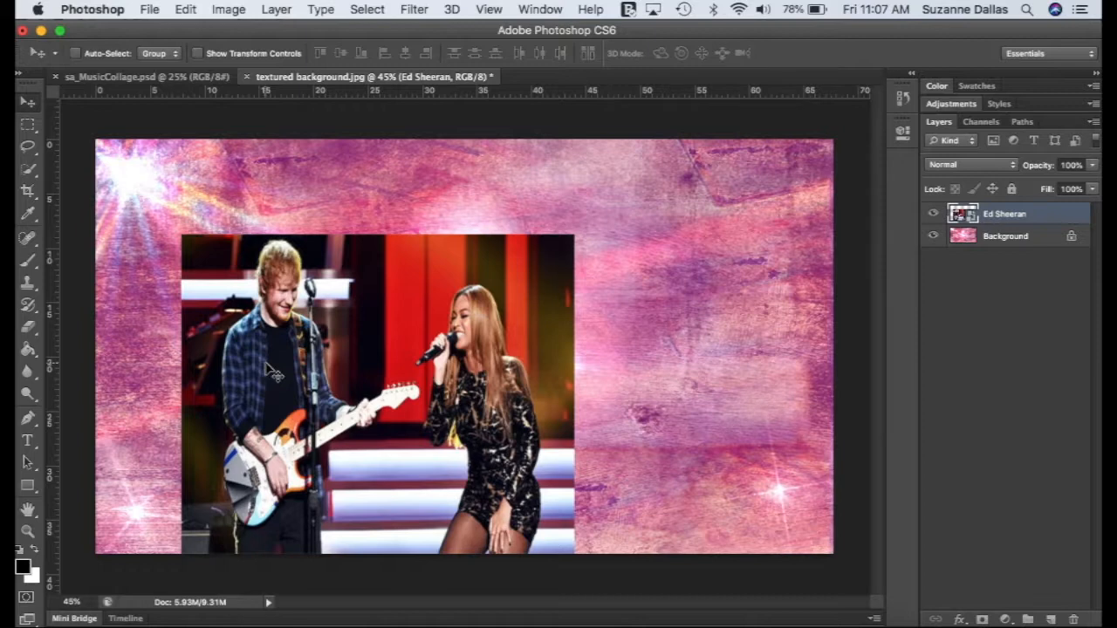
# Rasterize the Ed Sheeran layer
pyautogui.rightClick(1000, 218)
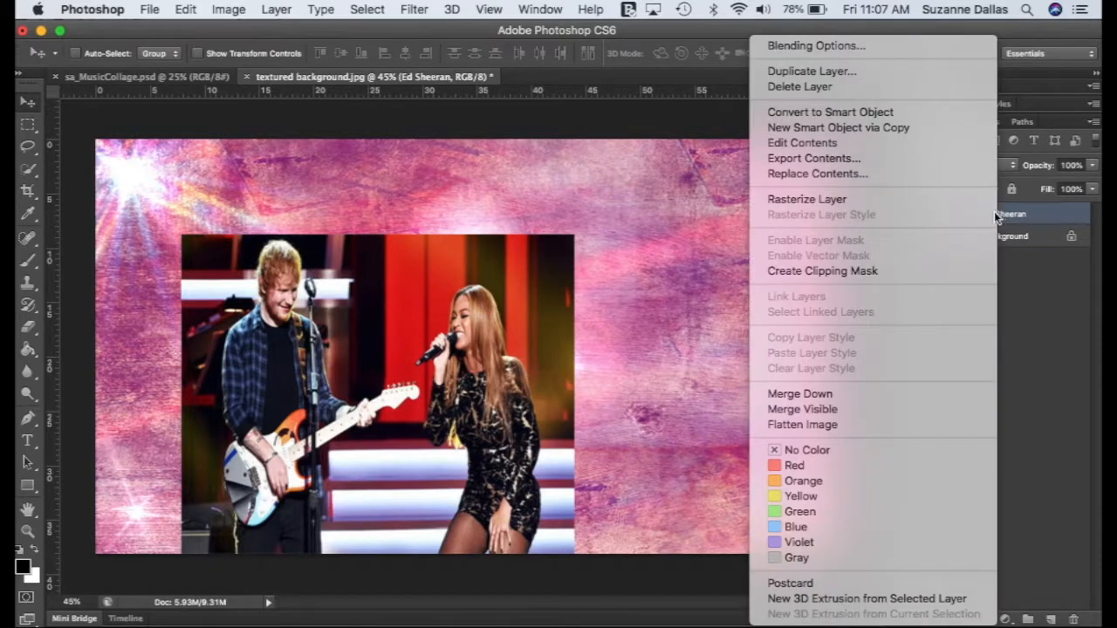
pyautogui.click(818, 201)
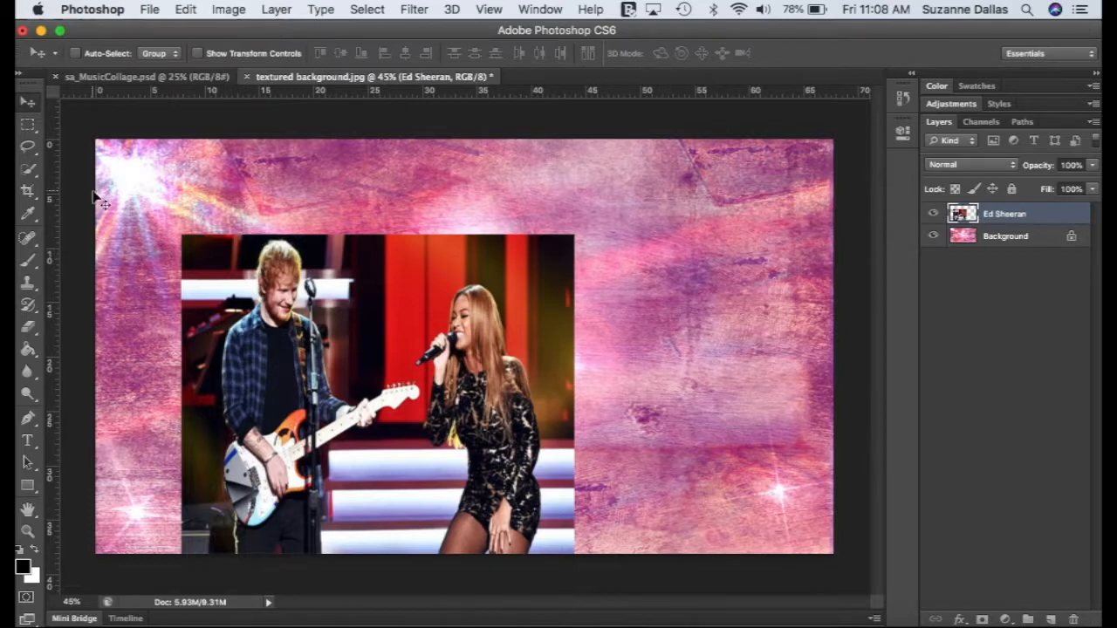
# Select the male guitarist, including his head, legs and guitar neck, with the Quick Selection tool
pyautogui.click(31, 176)
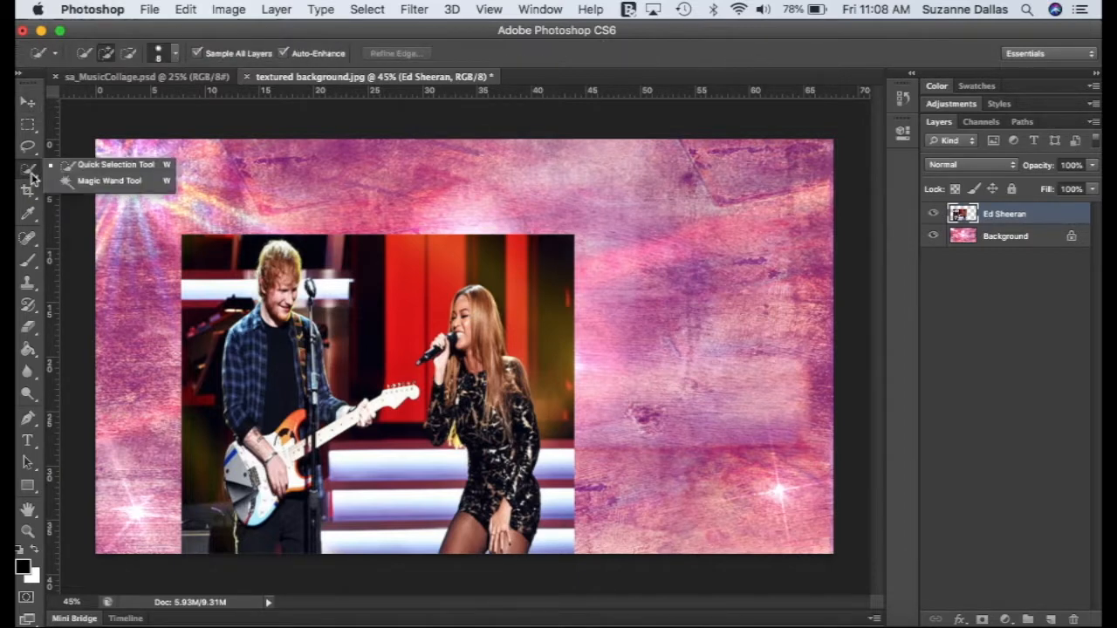
pyautogui.click(250, 346)
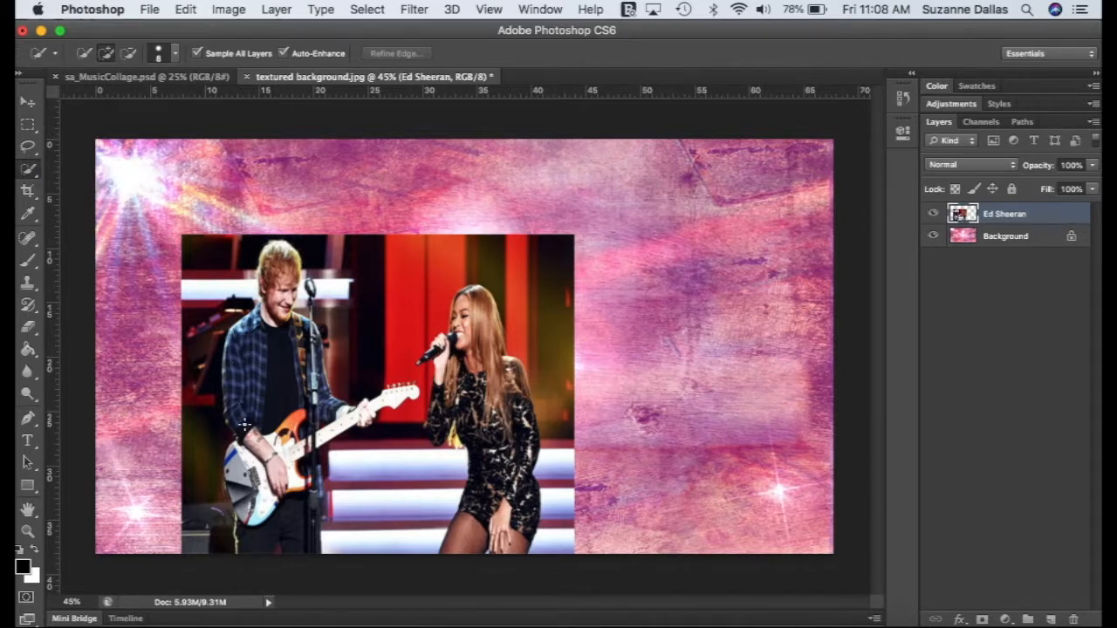
pyautogui.moveTo(245, 331)
pyautogui.mouseDown()
pyautogui.moveTo(234, 375)
pyautogui.moveTo(235, 359)
pyautogui.mouseUp()
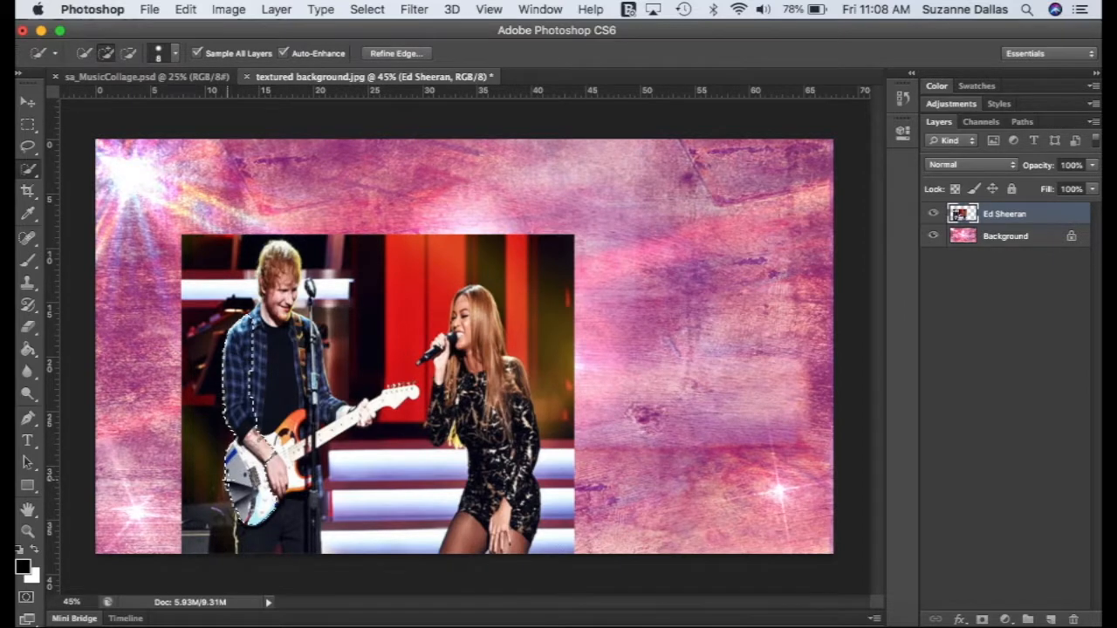
pyautogui.moveTo(248, 523); pyautogui.dragTo(246, 542)
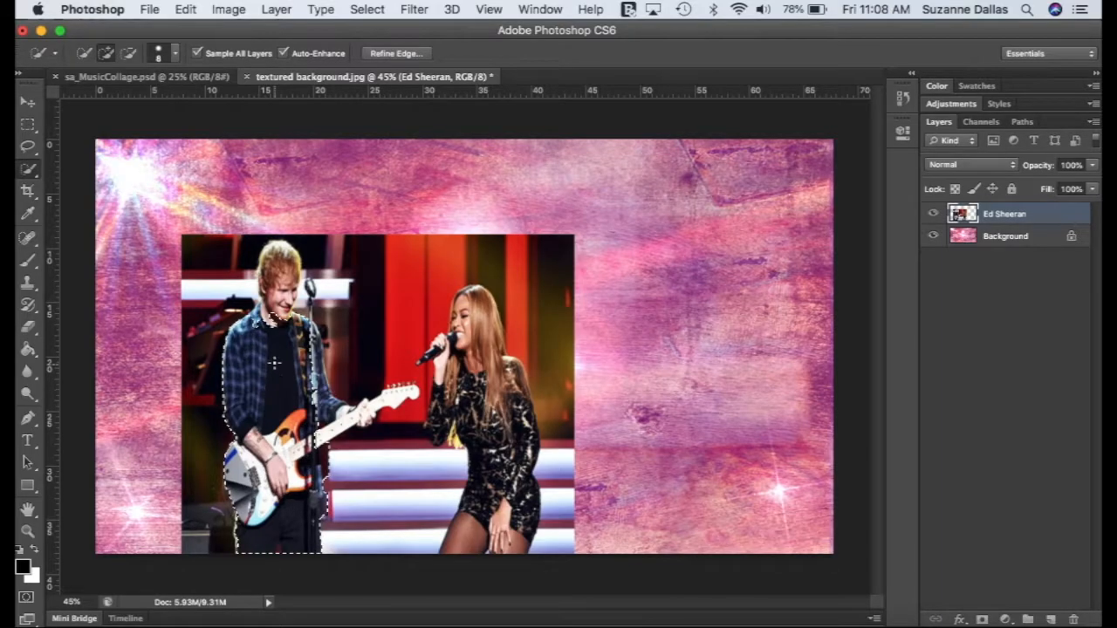
pyautogui.moveTo(275, 316); pyautogui.dragTo(275, 271)
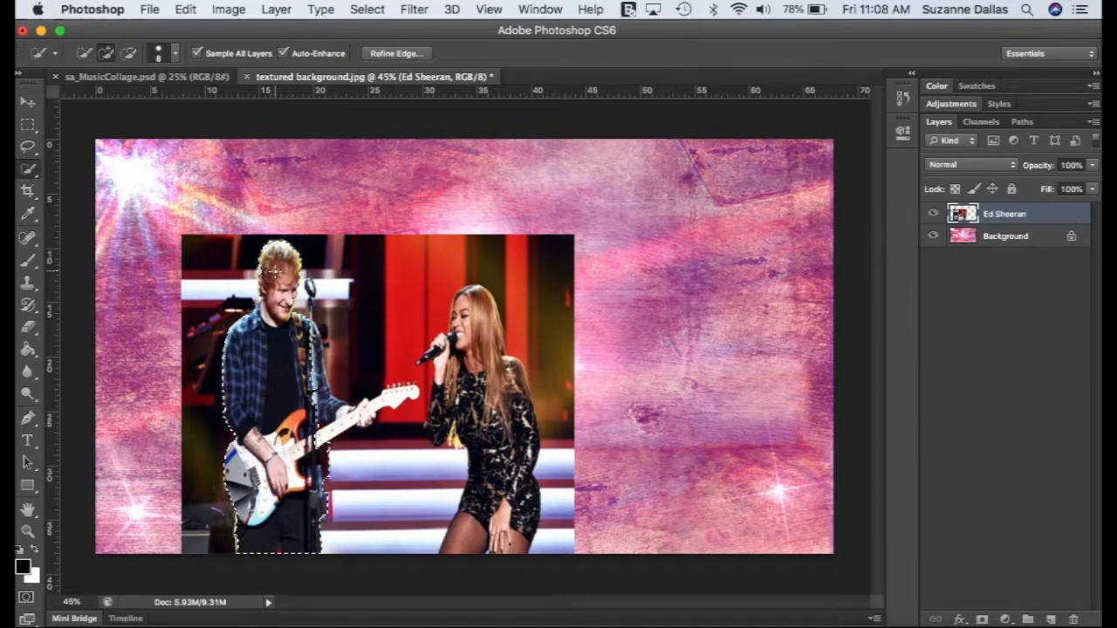
pyautogui.moveTo(323, 437); pyautogui.dragTo(342, 422)
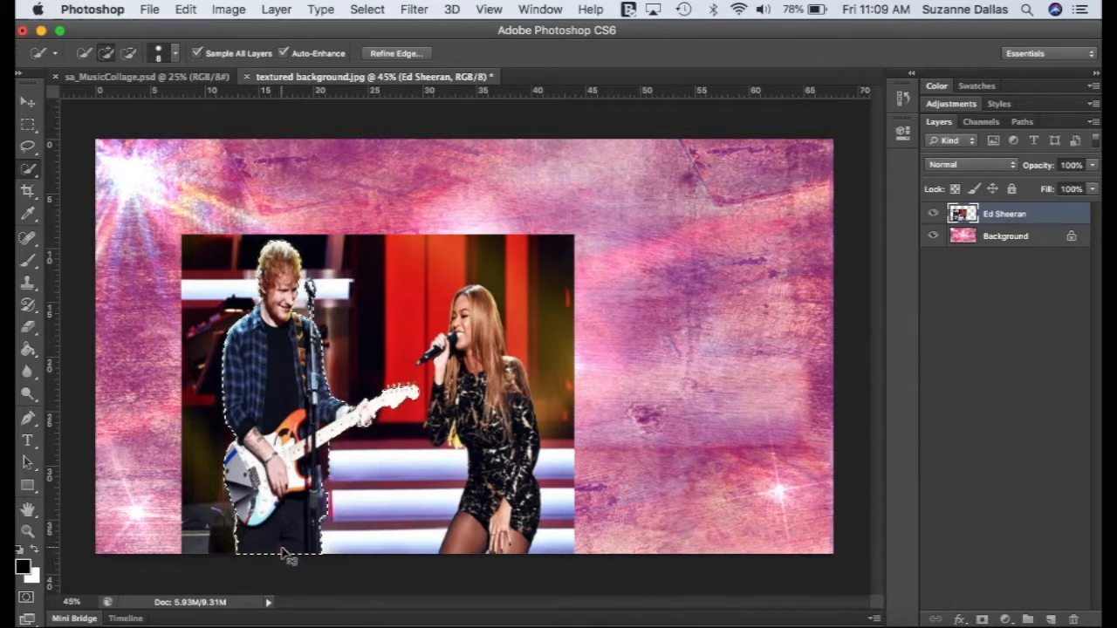
# Subtract the gap between the guitarist's legs and the stray background beneath the guitar neck from the selection
pyautogui.press('alt')
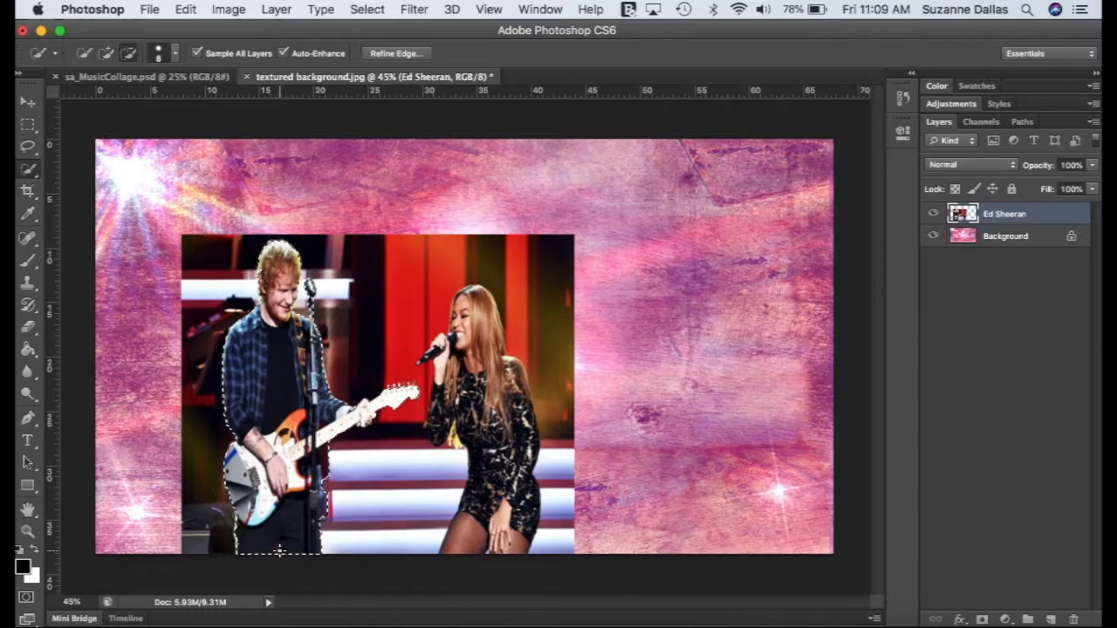
pyautogui.click(281, 550)
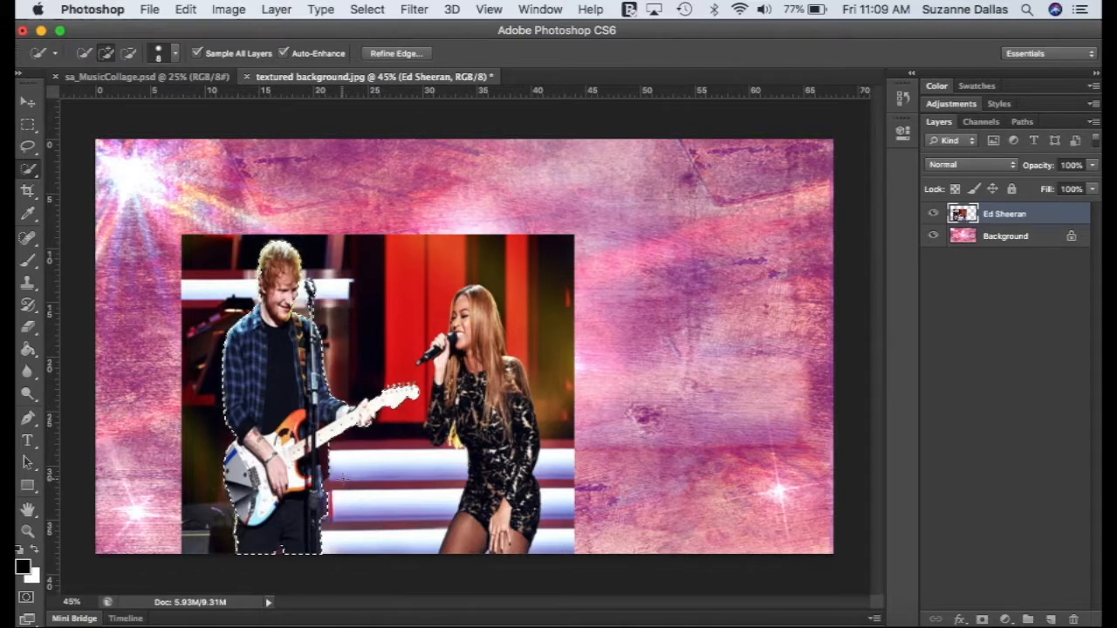
pyautogui.press('alt')
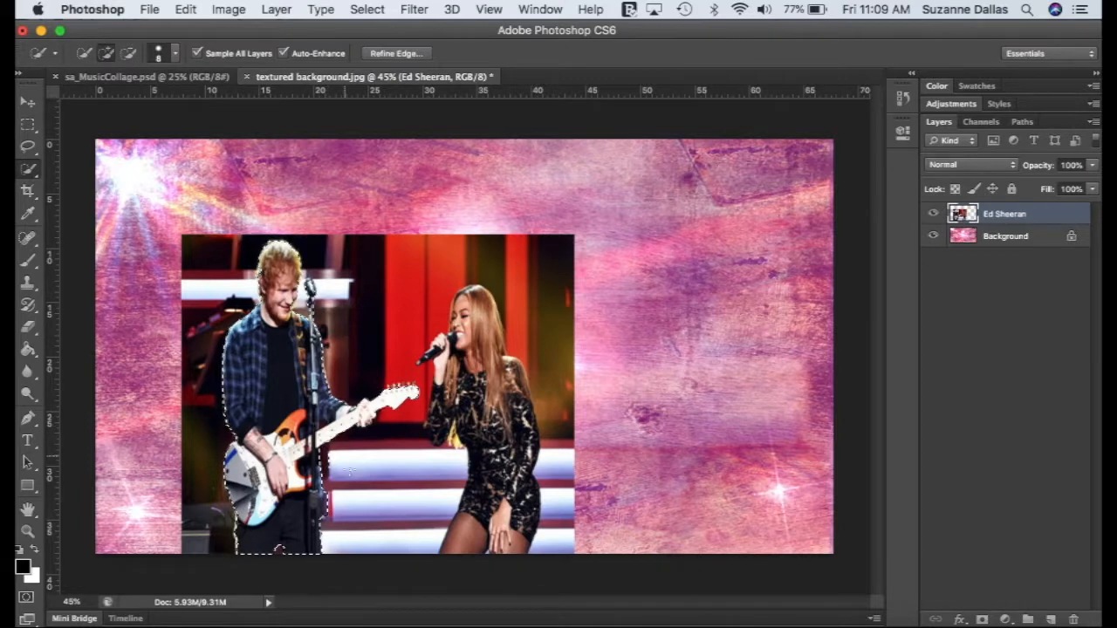
pyautogui.press('alt')
pyautogui.press('alt')
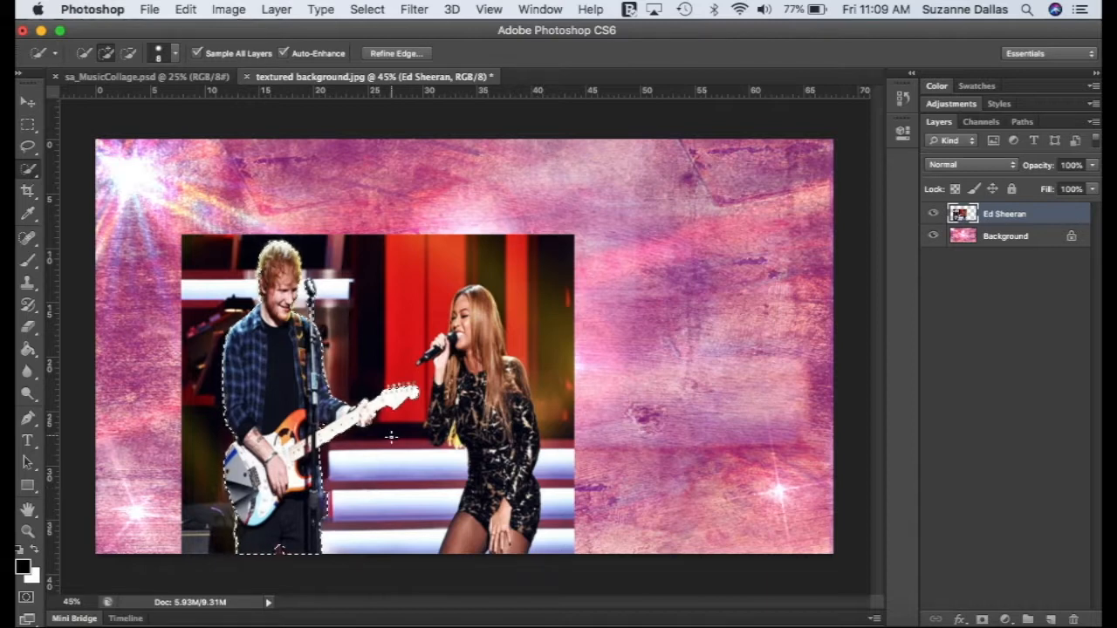
# Subtract the stray background around the guitarist's hair, the microphone and its stand from the selection
pyautogui.click(70, 602)
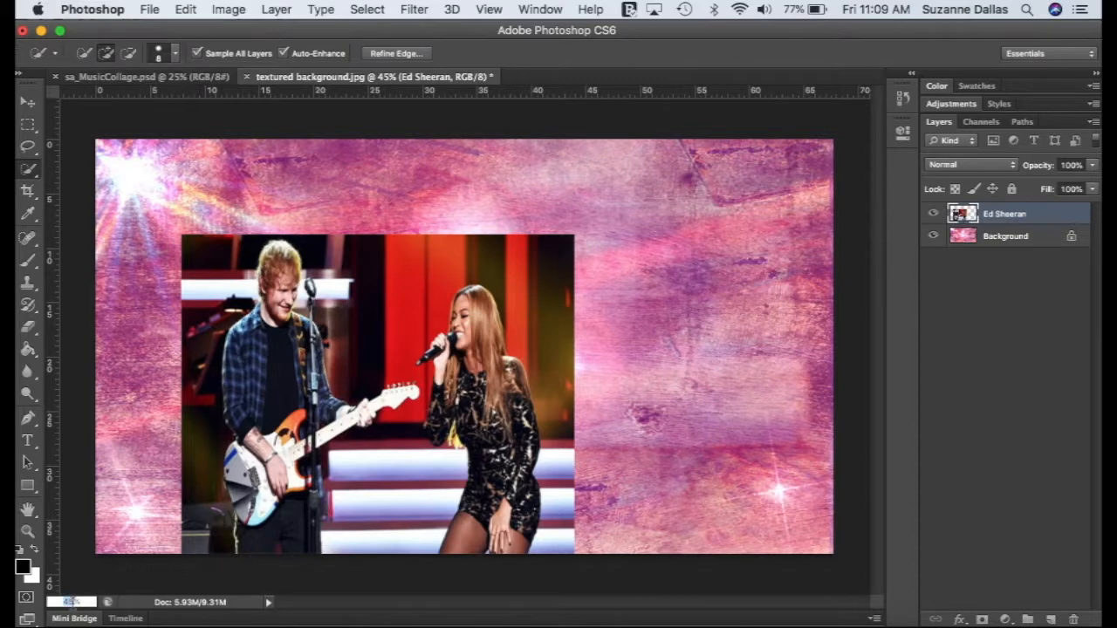
pyautogui.write('100')
pyautogui.press('Return')
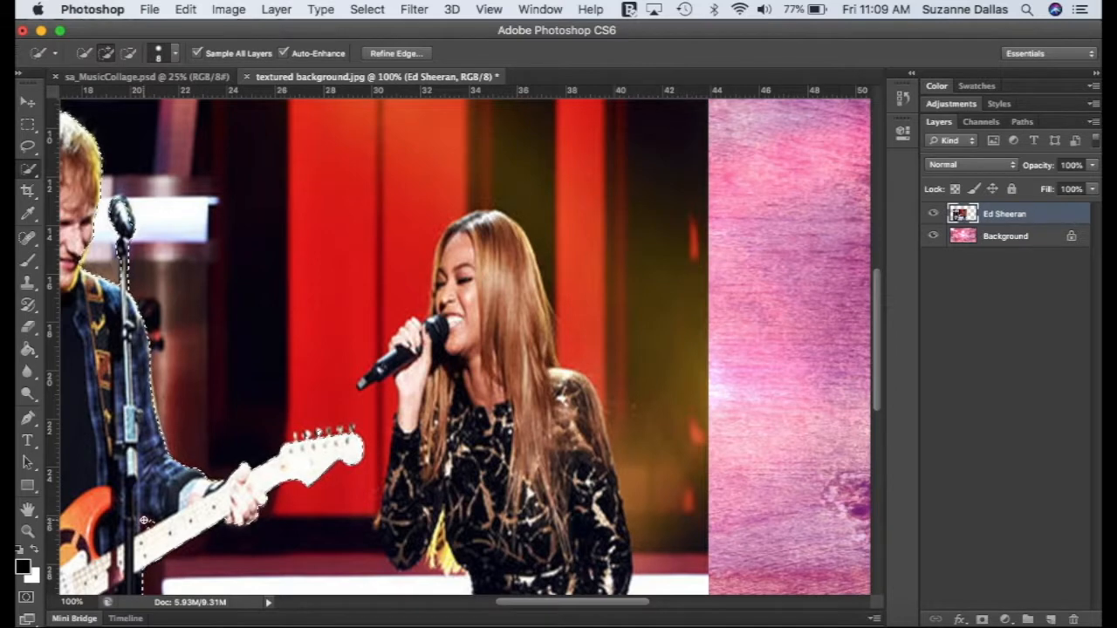
pyautogui.press('alt')
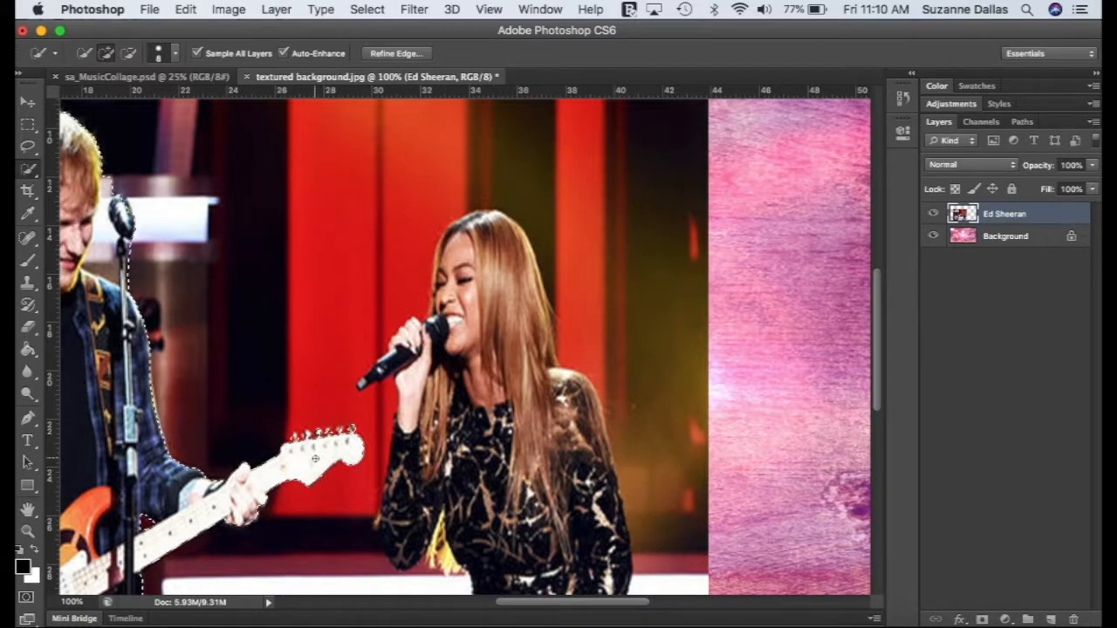
pyautogui.press('alt')
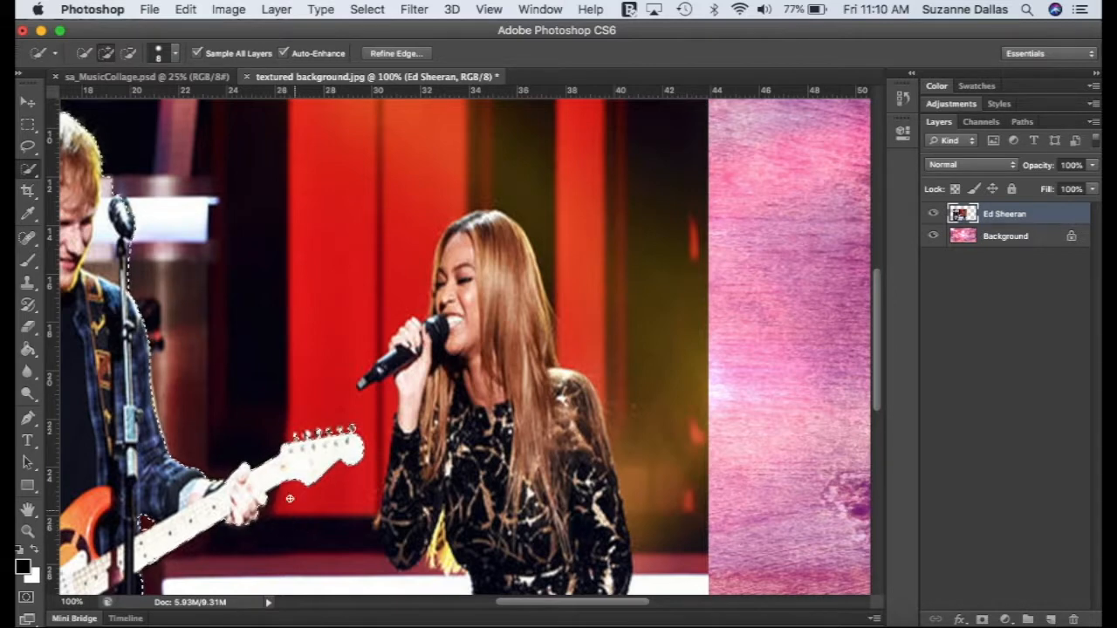
pyautogui.hscroll(-5, 274, 371)
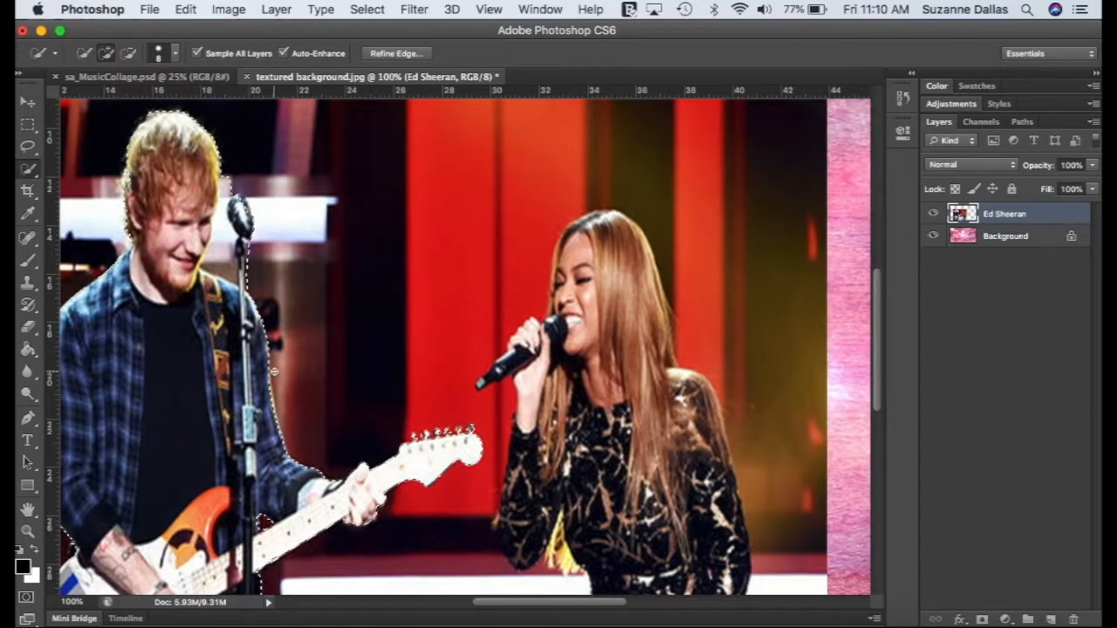
pyautogui.hscroll(-3, 274, 370)
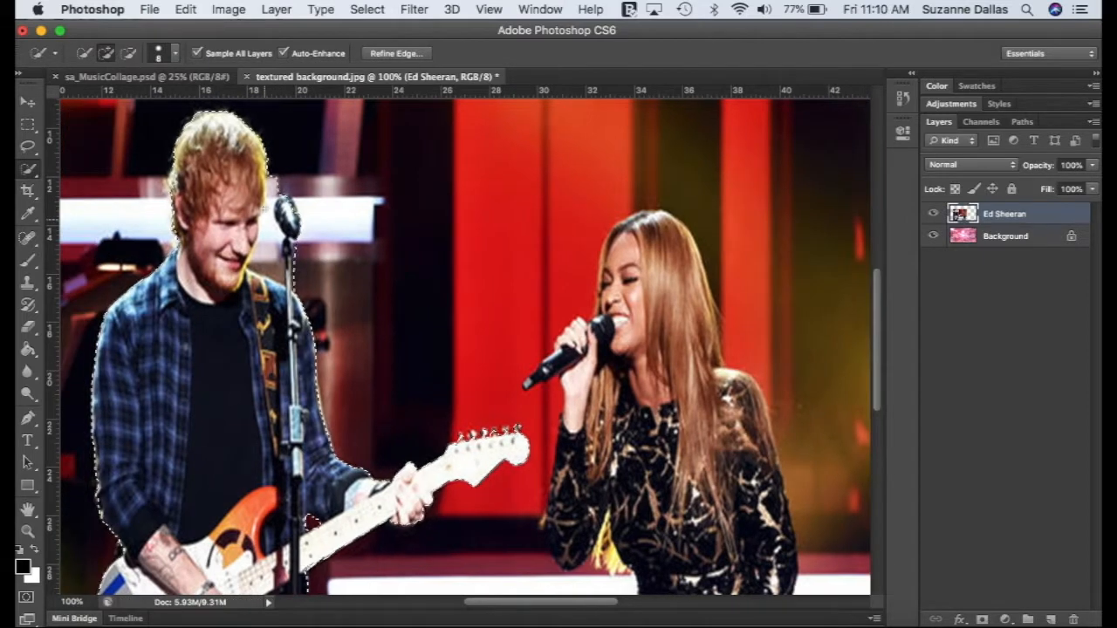
pyautogui.press('alt')
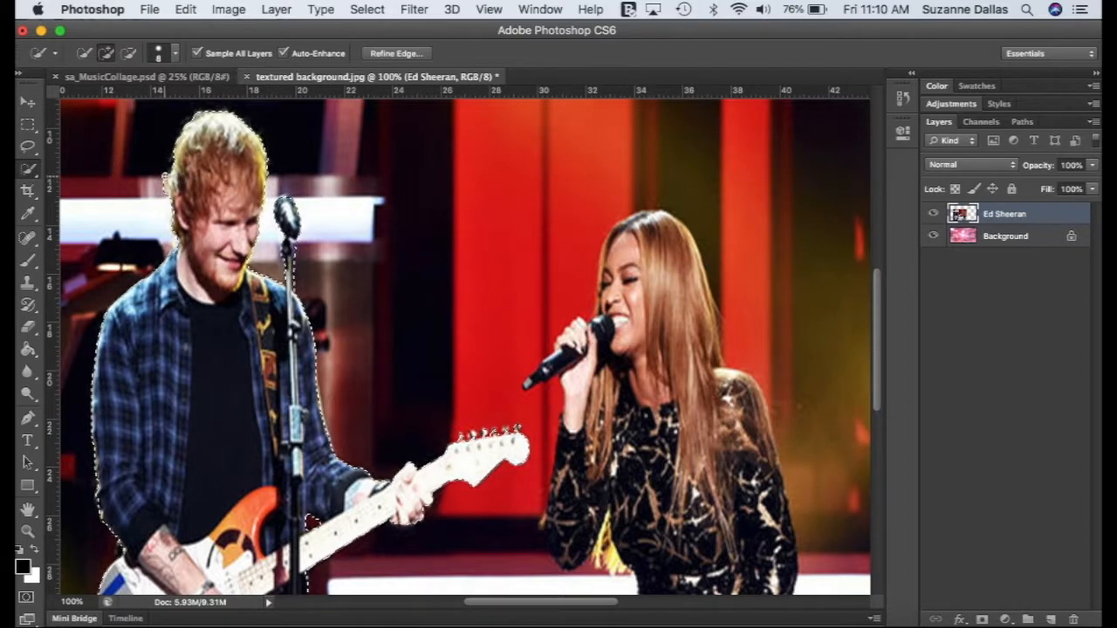
pyautogui.press('alt')
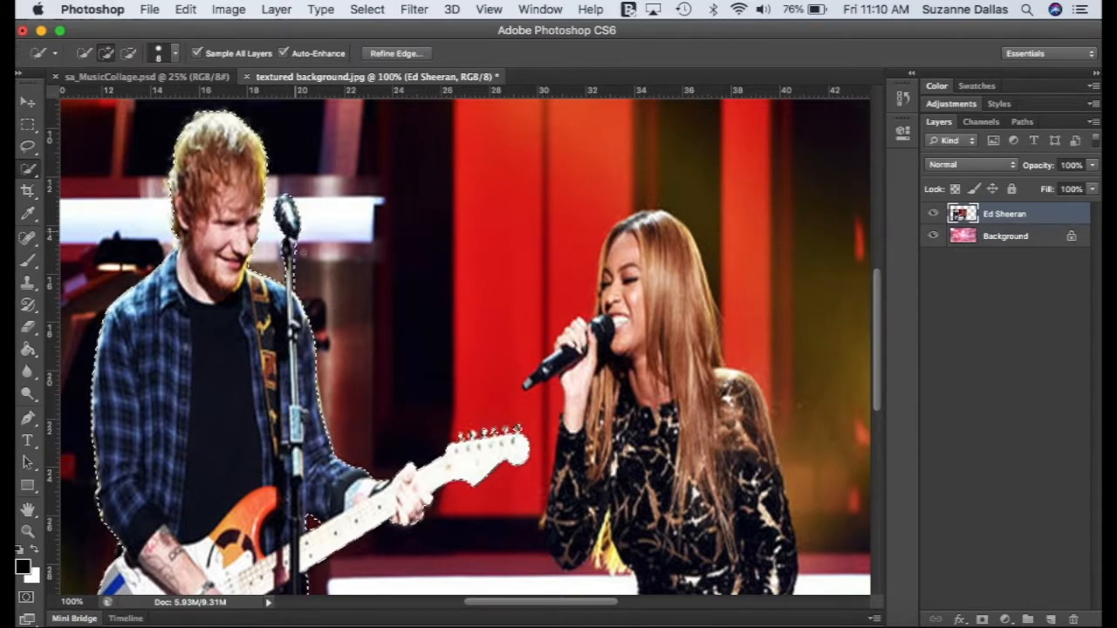
# Subtract the stray background beside the guitarist's hip from the selection, restoring the part of the microphone stand removed with it
pyautogui.scroll(-5, 309, 279)
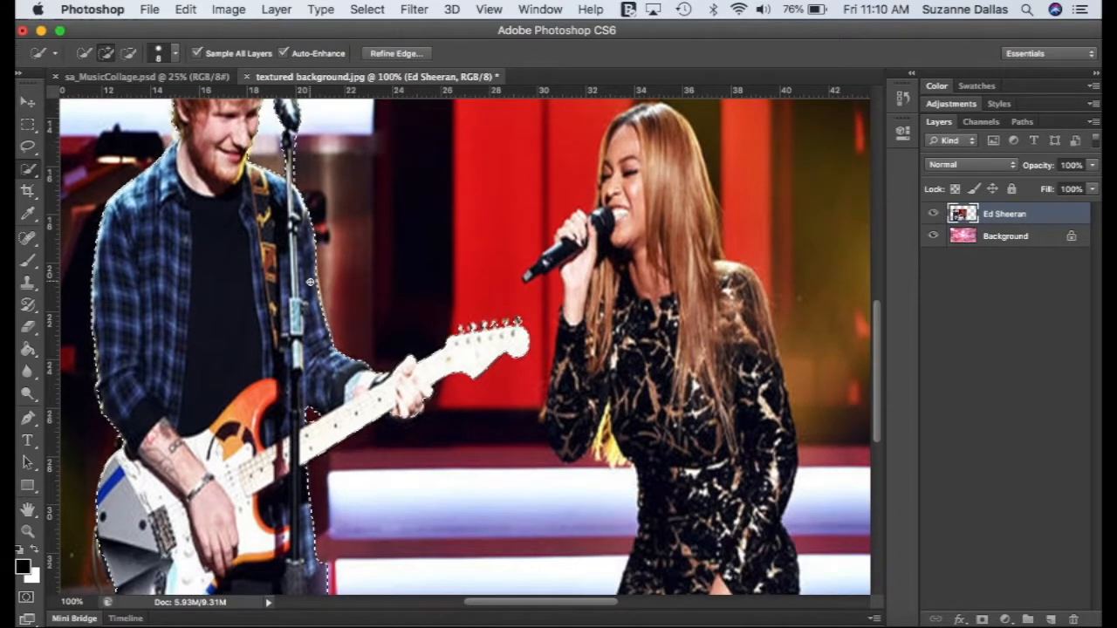
pyautogui.scroll(-5, 310, 281)
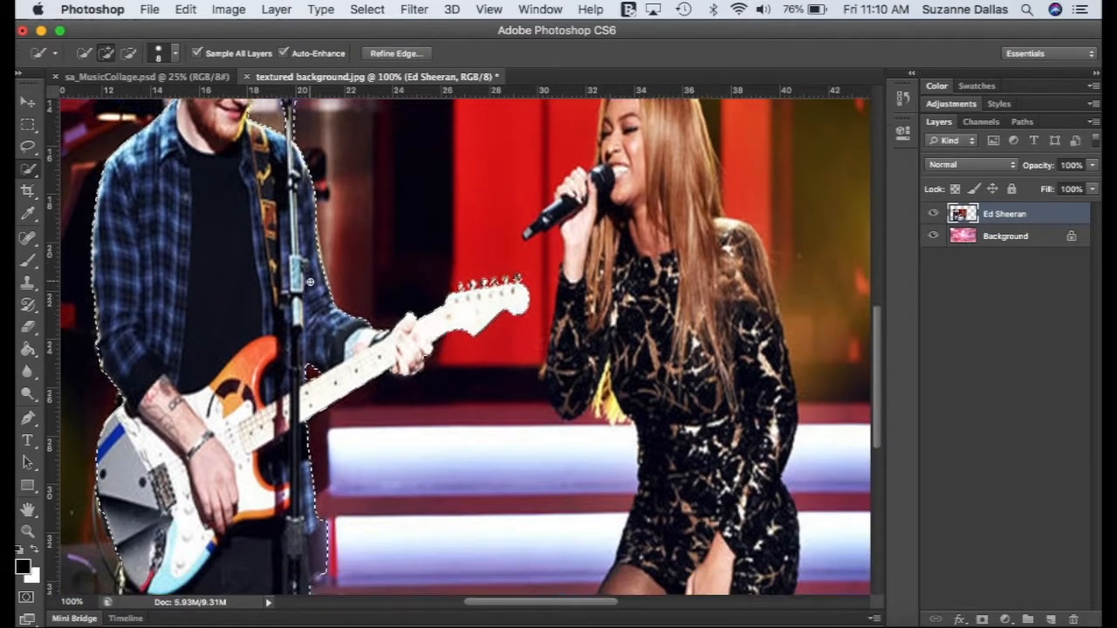
pyautogui.scroll(-3, 310, 282)
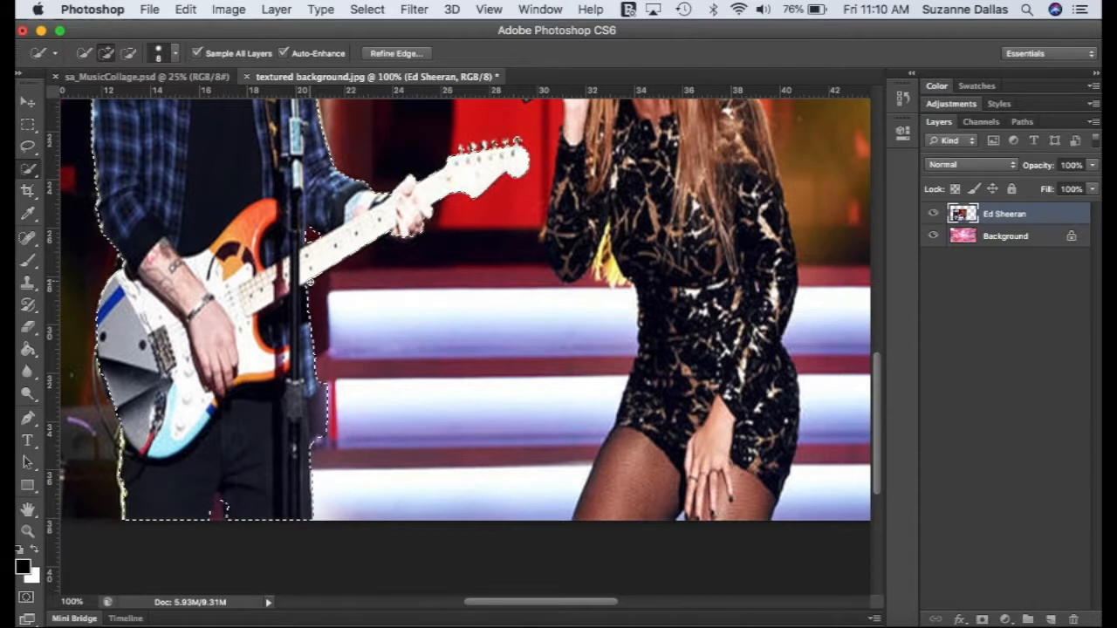
pyautogui.scroll(-3, 310, 282)
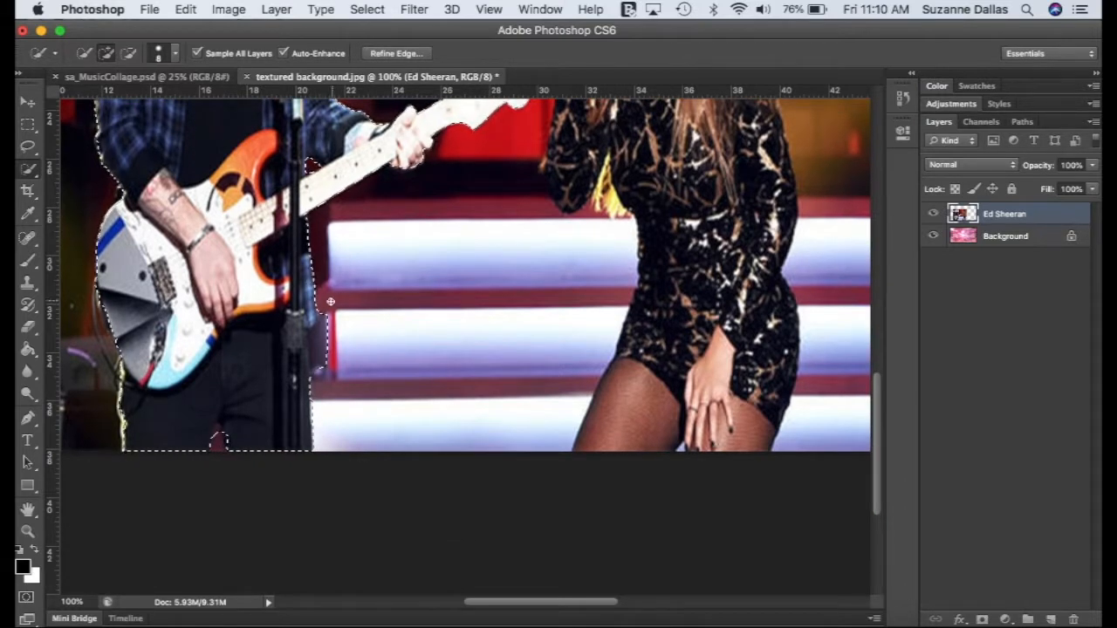
pyautogui.press('alt')
pyautogui.moveTo(328, 311); pyautogui.dragTo(319, 367)
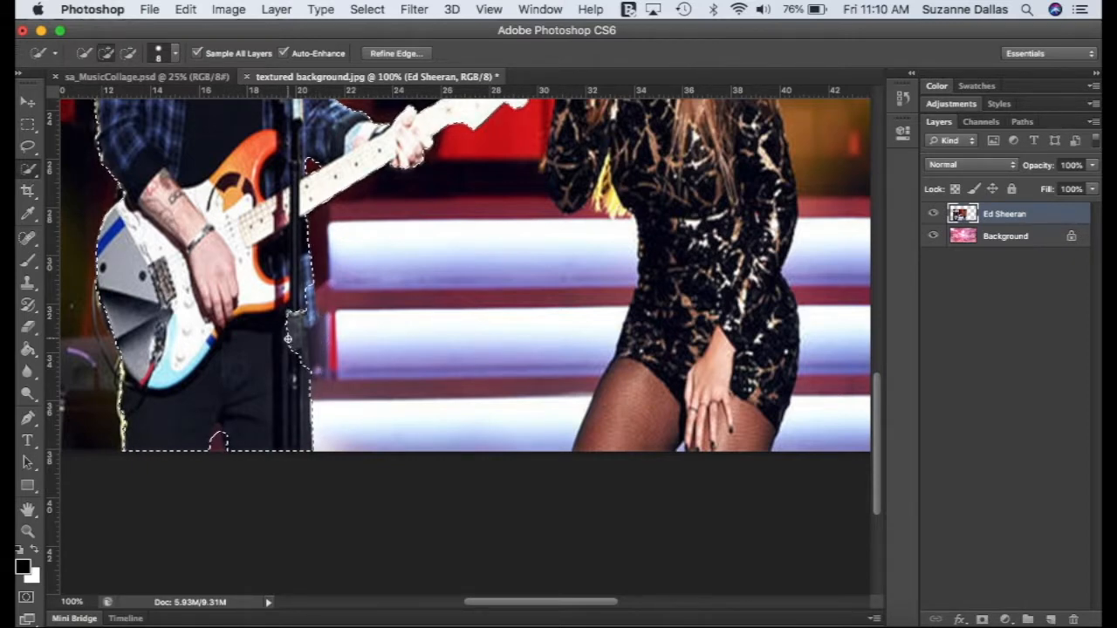
pyautogui.moveTo(298, 359); pyautogui.dragTo(298, 347)
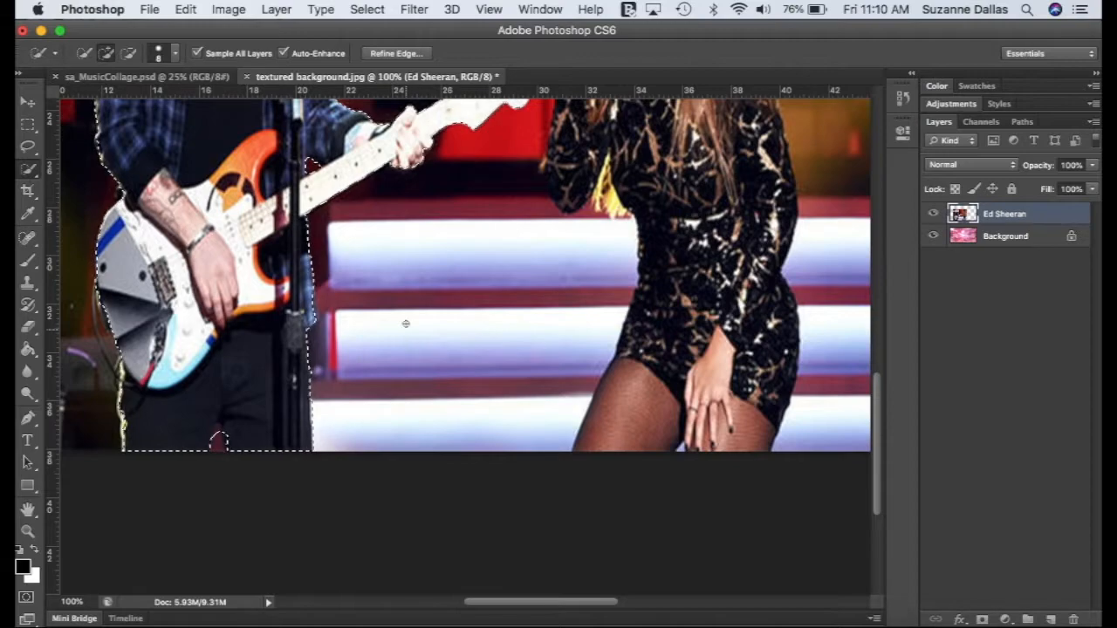
pyautogui.scroll(10, 405, 324)
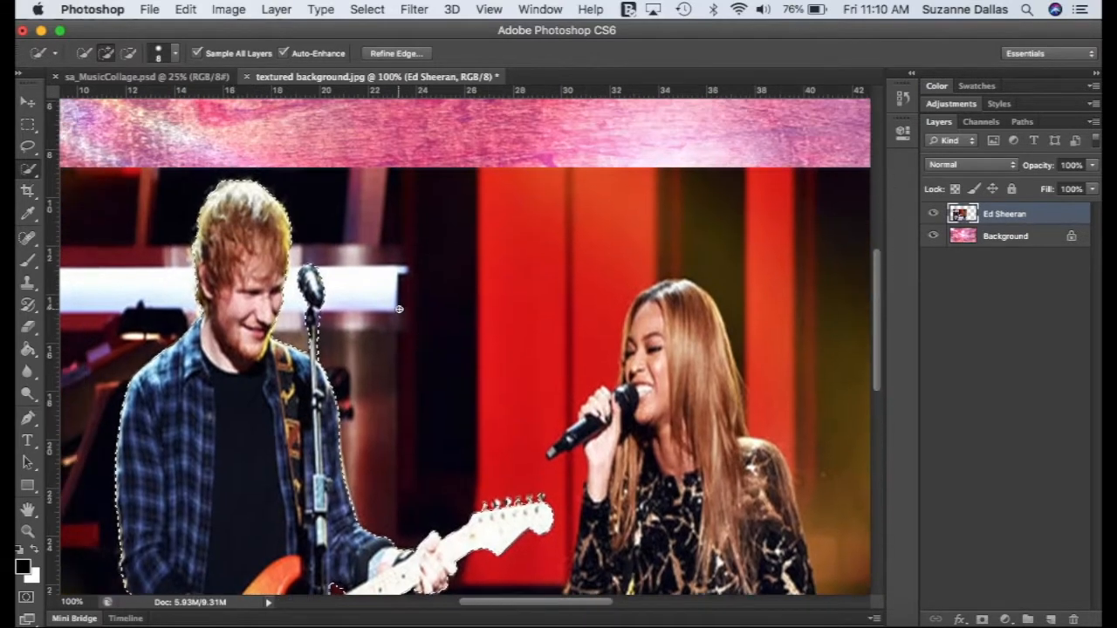
pyautogui.click(73, 602)
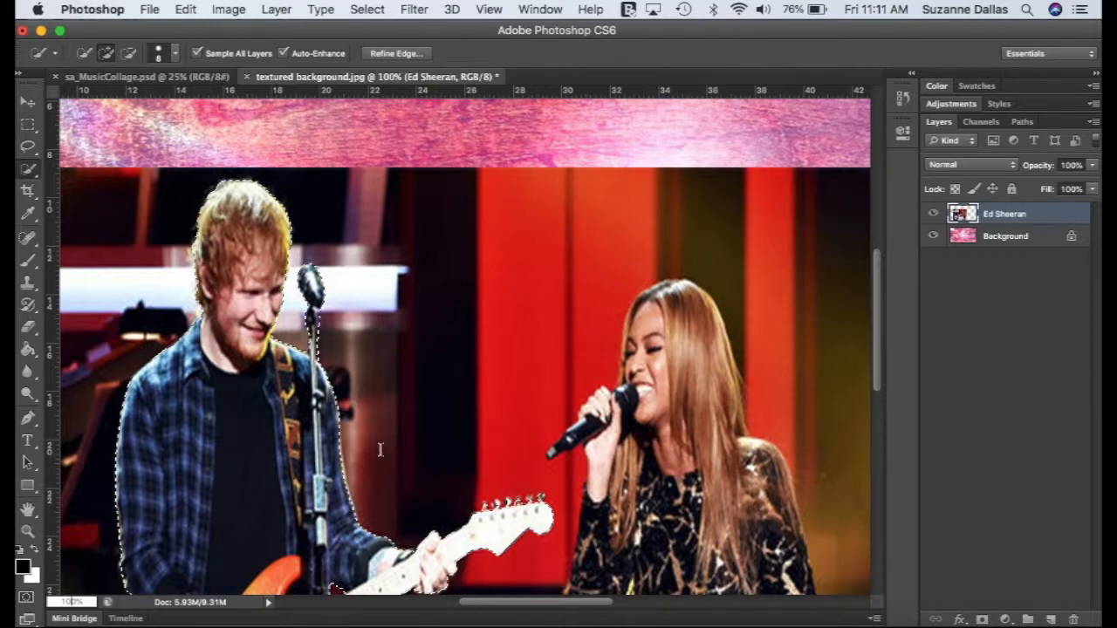
pyautogui.write('450')
pyautogui.press('Return')
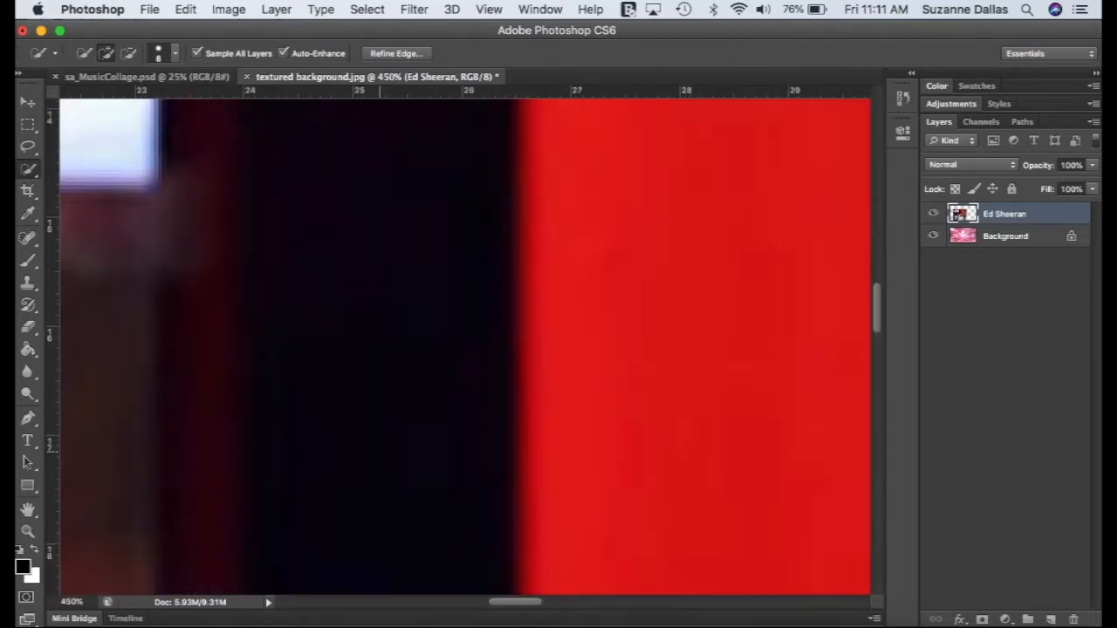
# Invert the selection so it covers everything except the male guitarist and his microphone stand
pyautogui.click(73, 601)
pyautogui.click(73, 601)
pyautogui.press('BackSpace')
pyautogui.press('Return')
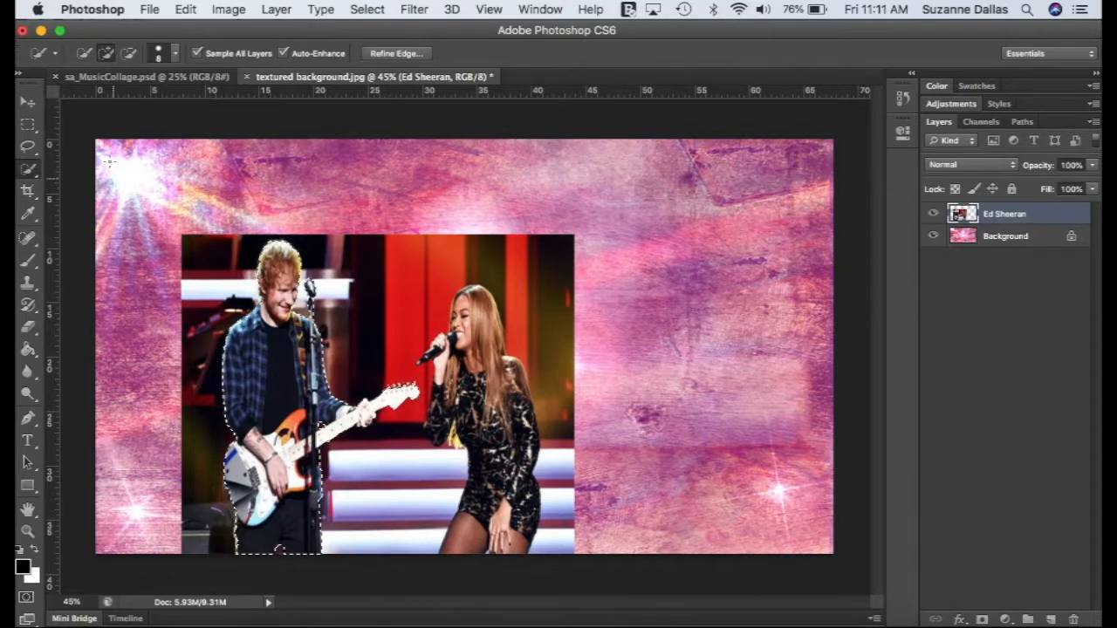
pyautogui.click(368, 10)
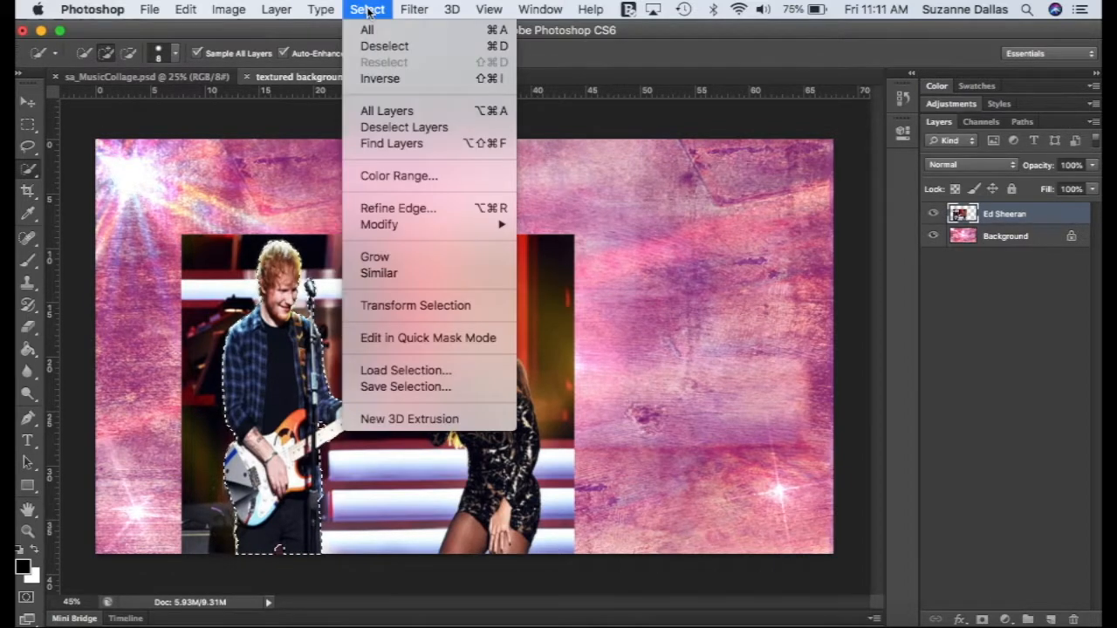
pyautogui.click(381, 79)
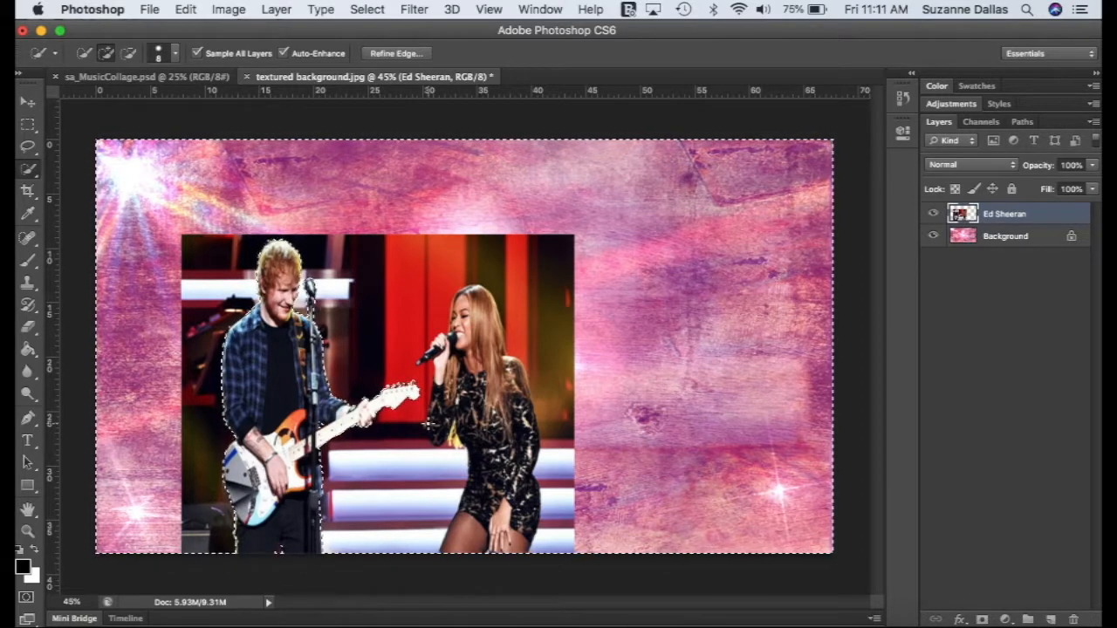
# Delete the selected photo background from the Ed Sheeran layer and clear the selection
pyautogui.click(182, 9)
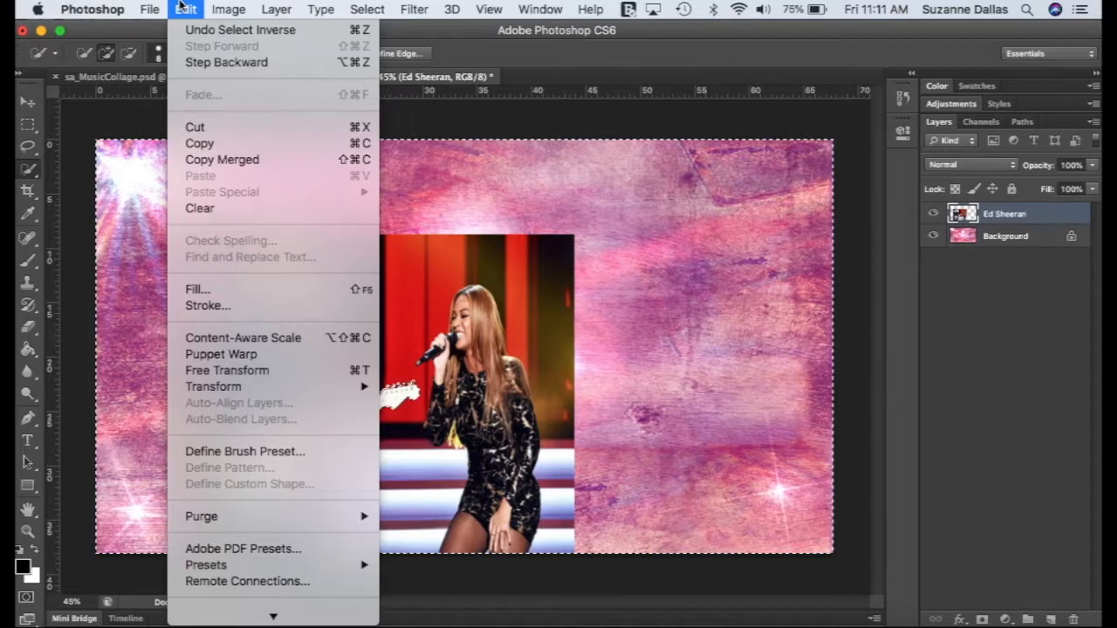
pyautogui.click(155, 8)
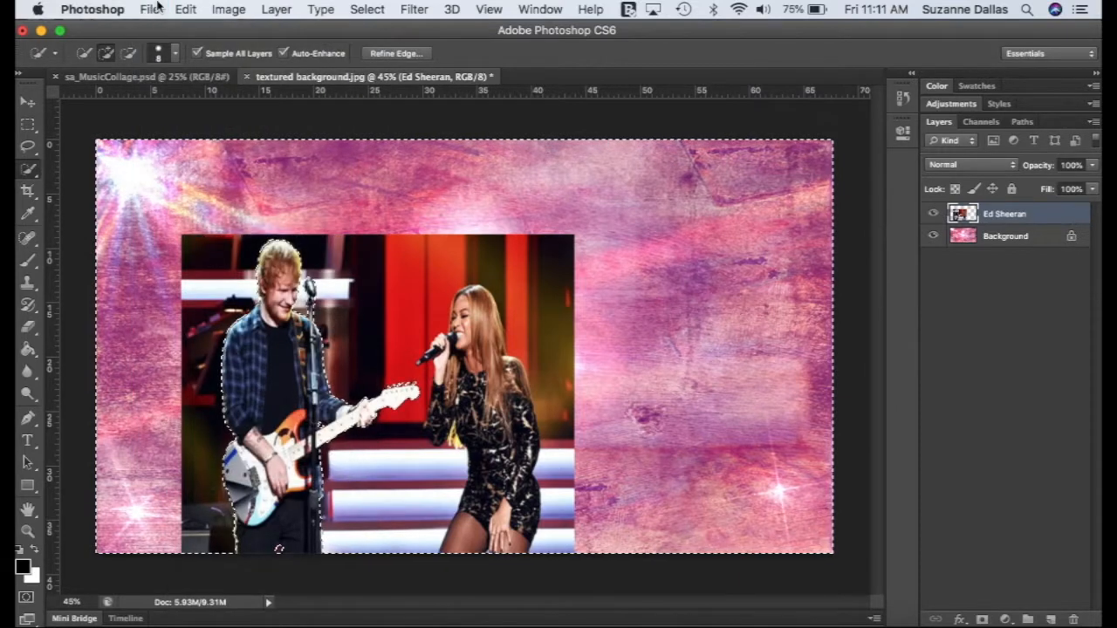
pyautogui.press('Delete')
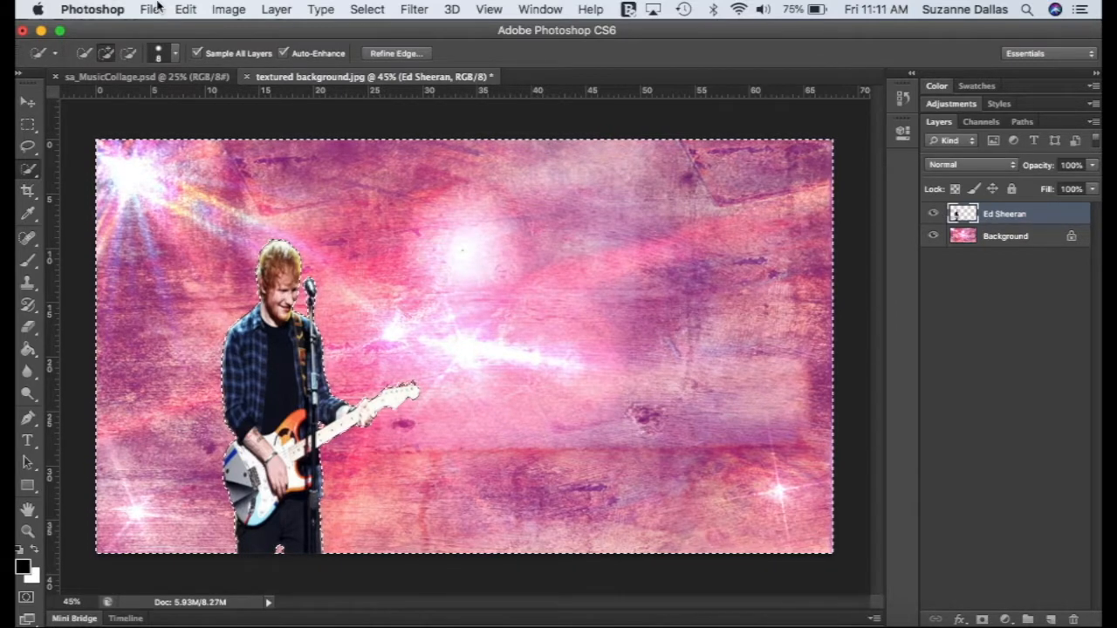
pyautogui.press('super+d')
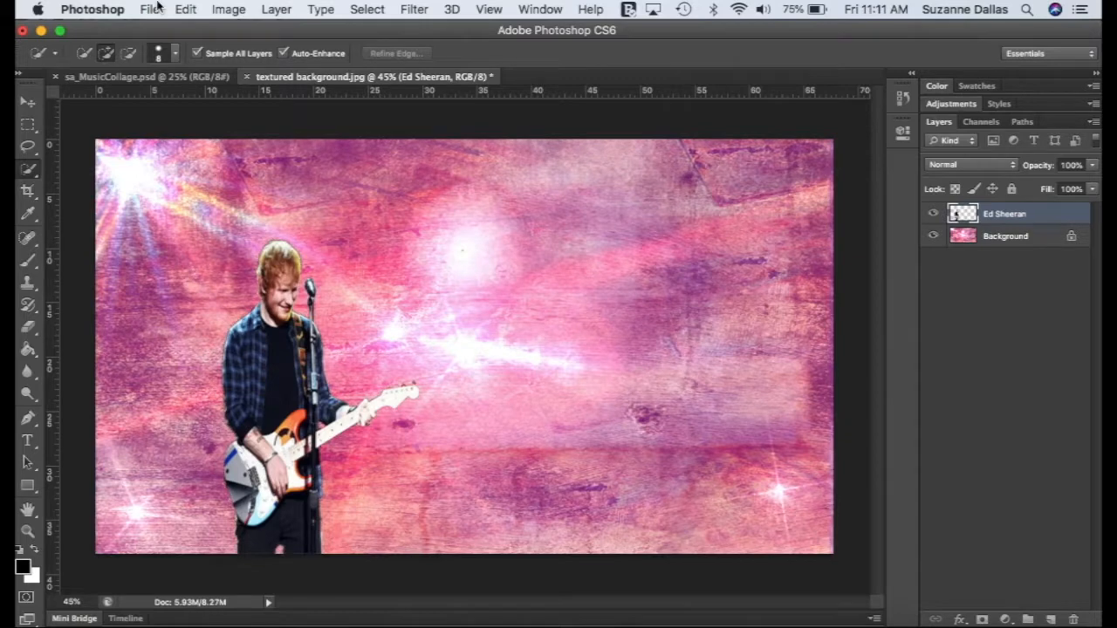
pyautogui.click(368, 10)
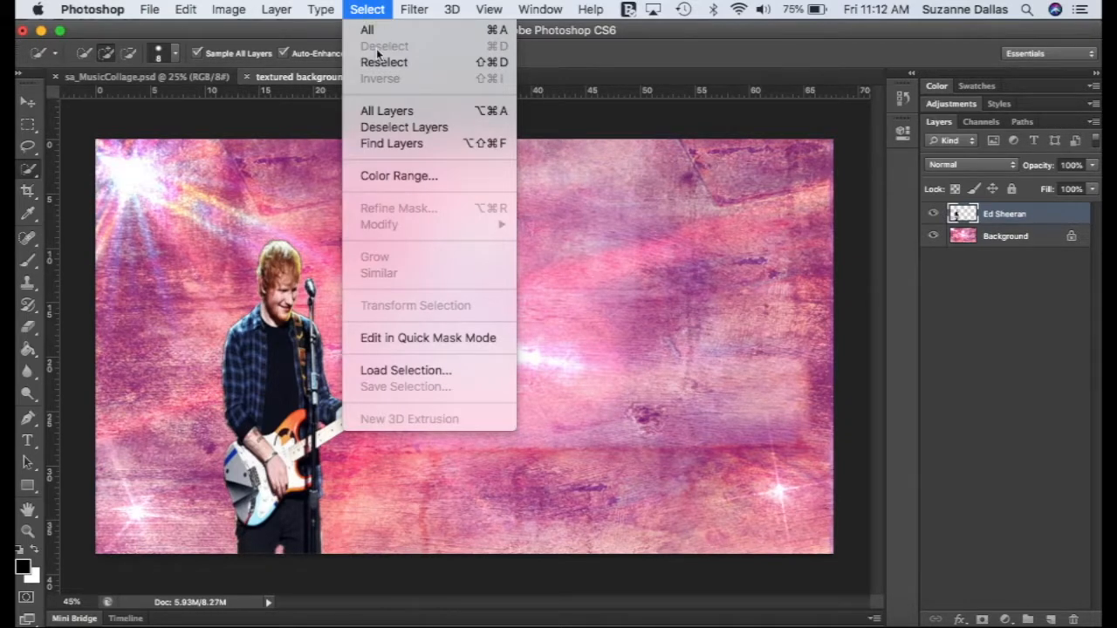
pyautogui.click(366, 9)
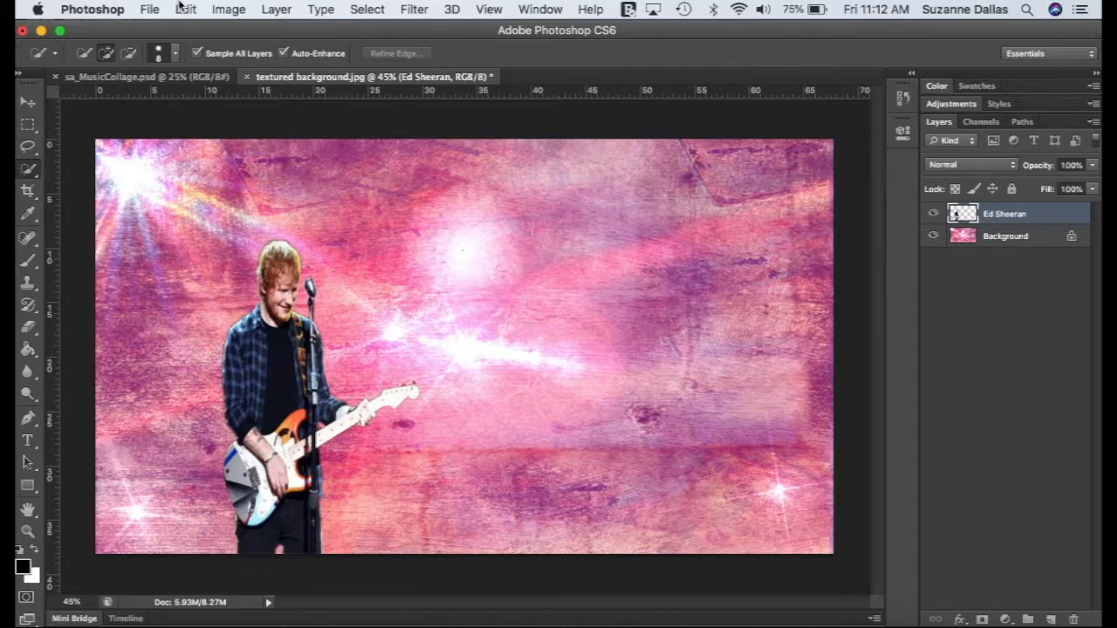
# Place Shawn Mendes.jpg and enlarge it to about 140% width and 179% height, resting on the canvas's bottom edge right of centre
pyautogui.click(151, 9)
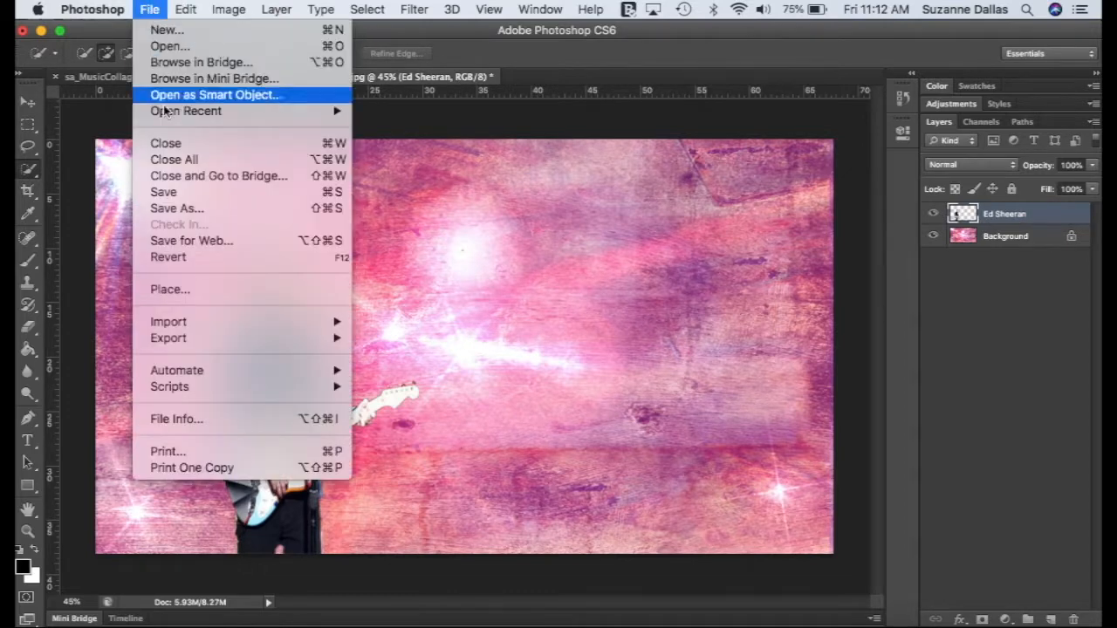
pyautogui.click(182, 288)
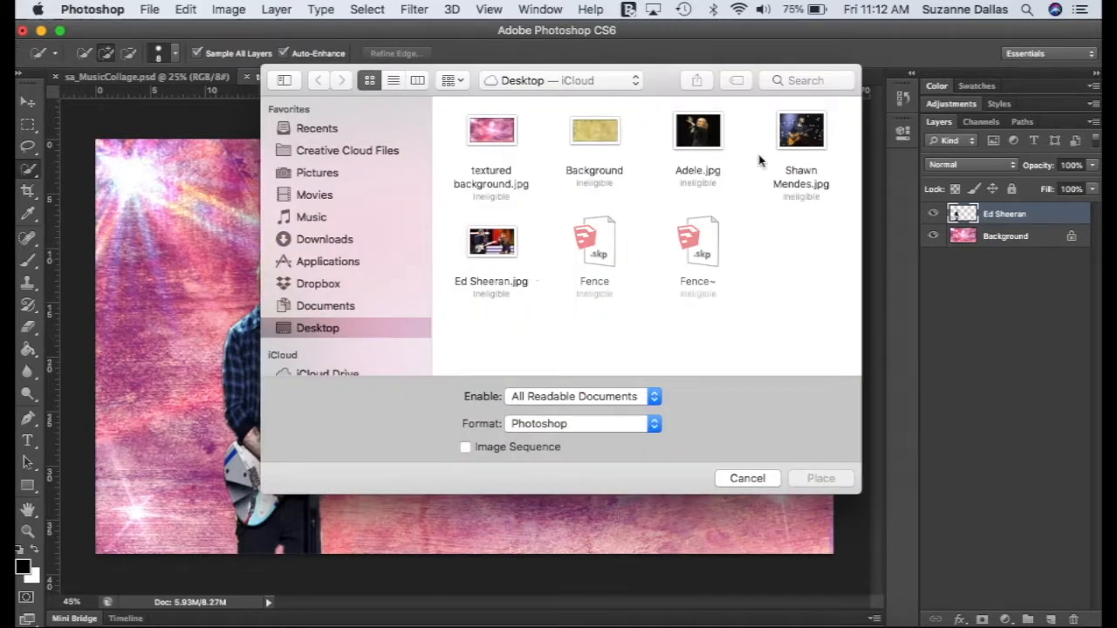
pyautogui.doubleClick(799, 131)
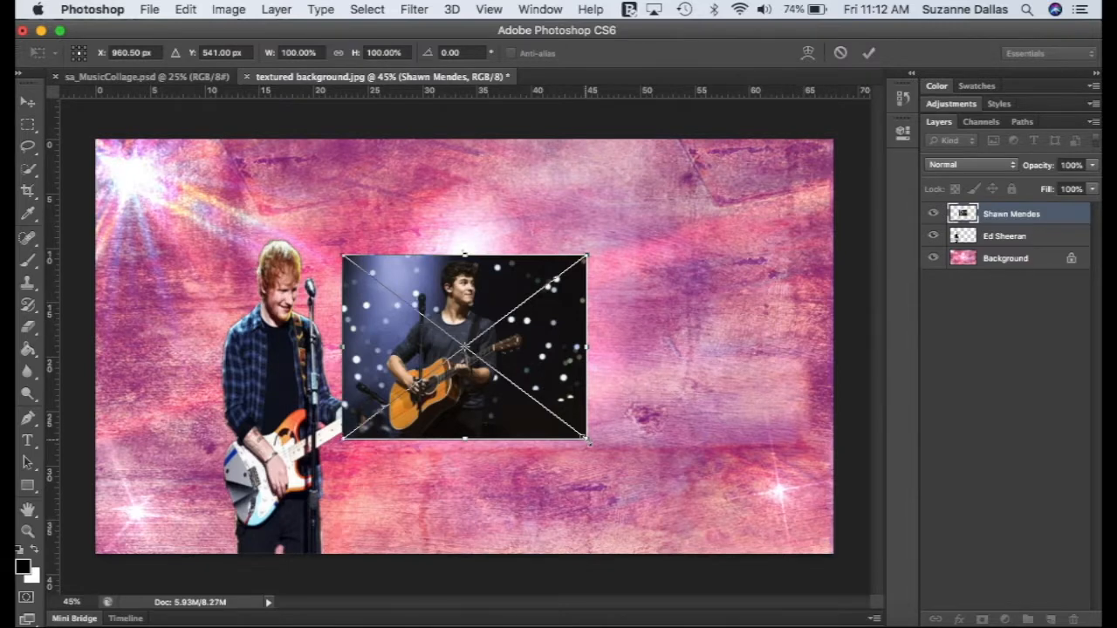
pyautogui.moveTo(587, 439); pyautogui.dragTo(661, 562)
pyautogui.moveTo(660, 257); pyautogui.dragTo(686, 231)
pyautogui.moveTo(485, 332); pyautogui.dragTo(599, 323)
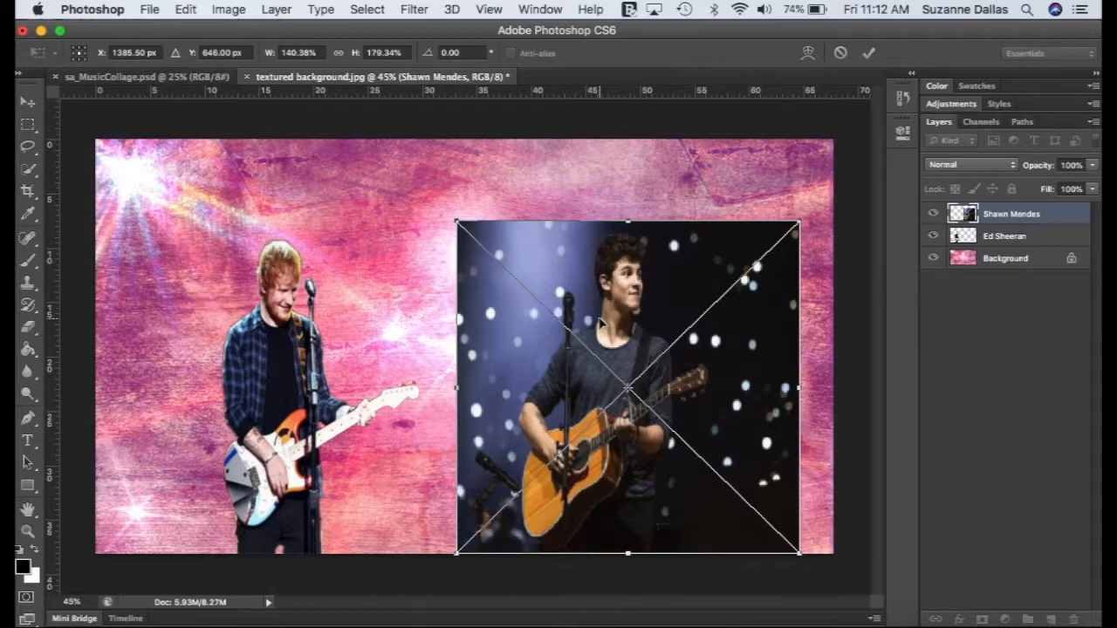
pyautogui.press('Return')
# Rasterize the Shawn Mendes layer
pyautogui.press('w')
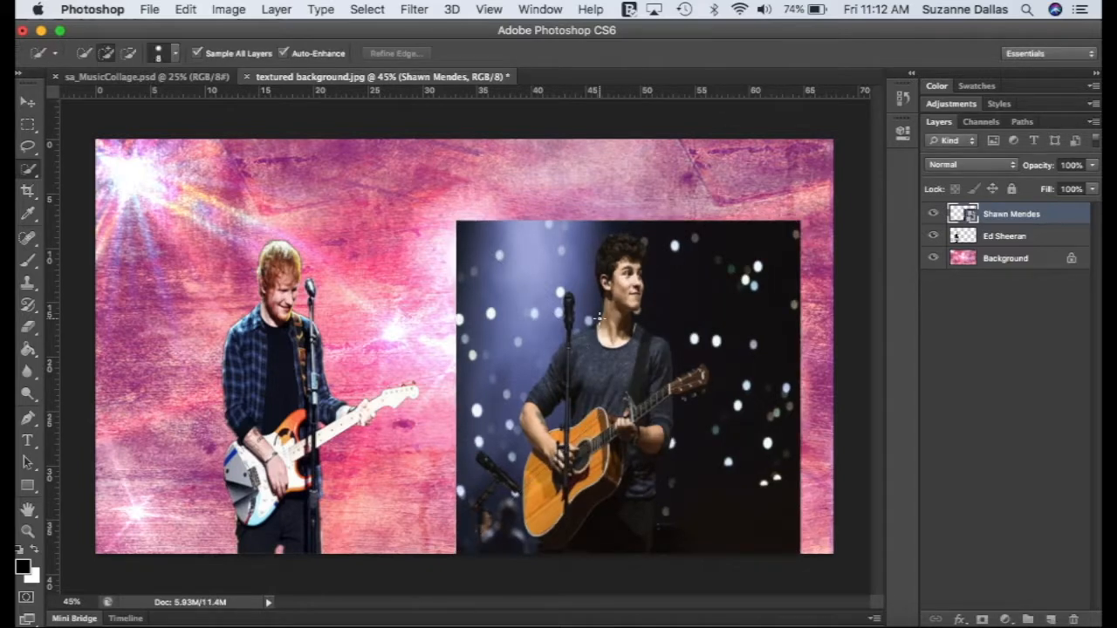
pyautogui.rightClick(1020, 221)
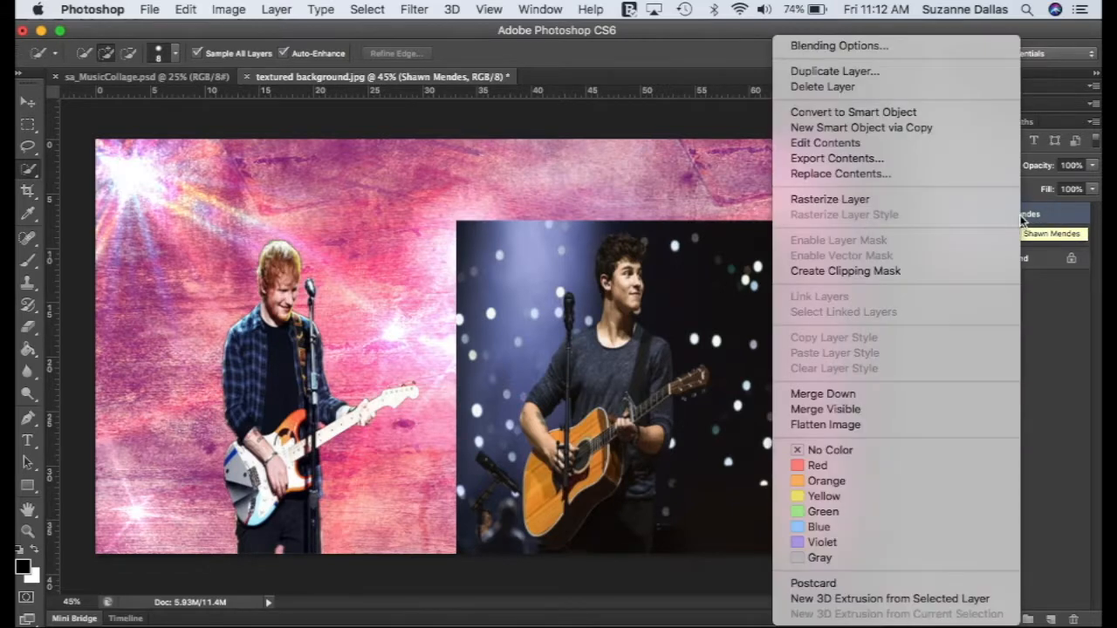
pyautogui.click(862, 198)
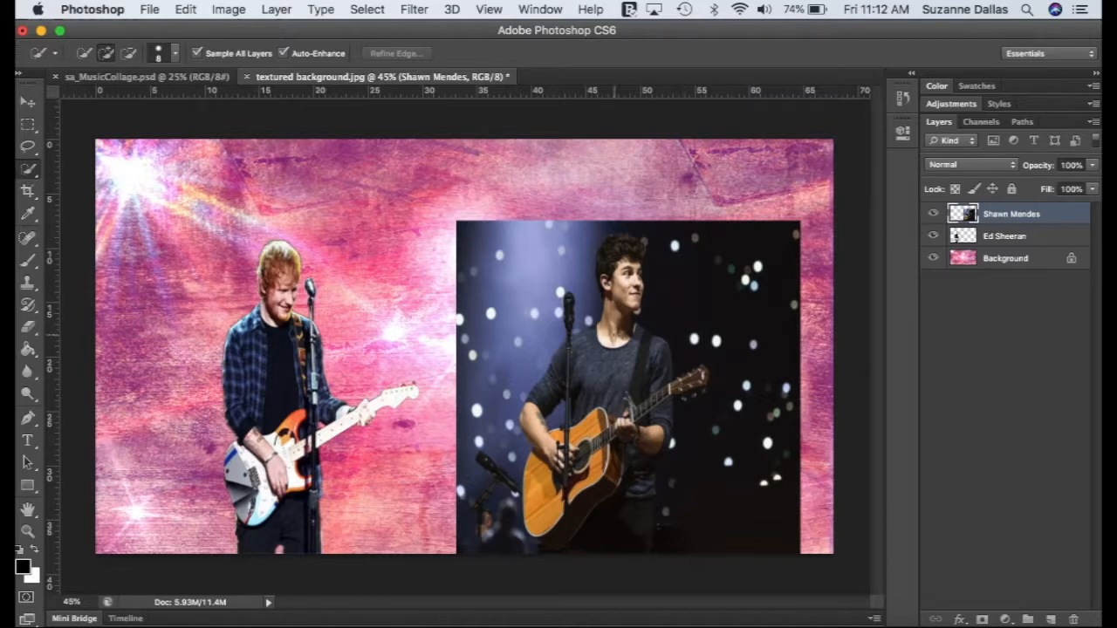
# Quick-select the guitarist on the Shawn Mendes layer and subtract the dark backdrop around his head and beside his body
pyautogui.moveTo(614, 334); pyautogui.dragTo(624, 234)
pyautogui.moveTo(602, 342)
pyautogui.mouseDown()
pyautogui.moveTo(569, 359)
pyautogui.moveTo(544, 436)
pyautogui.moveTo(562, 450)
pyautogui.moveTo(558, 514)
pyautogui.moveTo(571, 528)
pyautogui.moveTo(555, 541)
pyautogui.moveTo(612, 543)
pyautogui.moveTo(632, 524)
pyautogui.moveTo(635, 456)
pyautogui.moveTo(693, 338)
pyautogui.mouseUp()
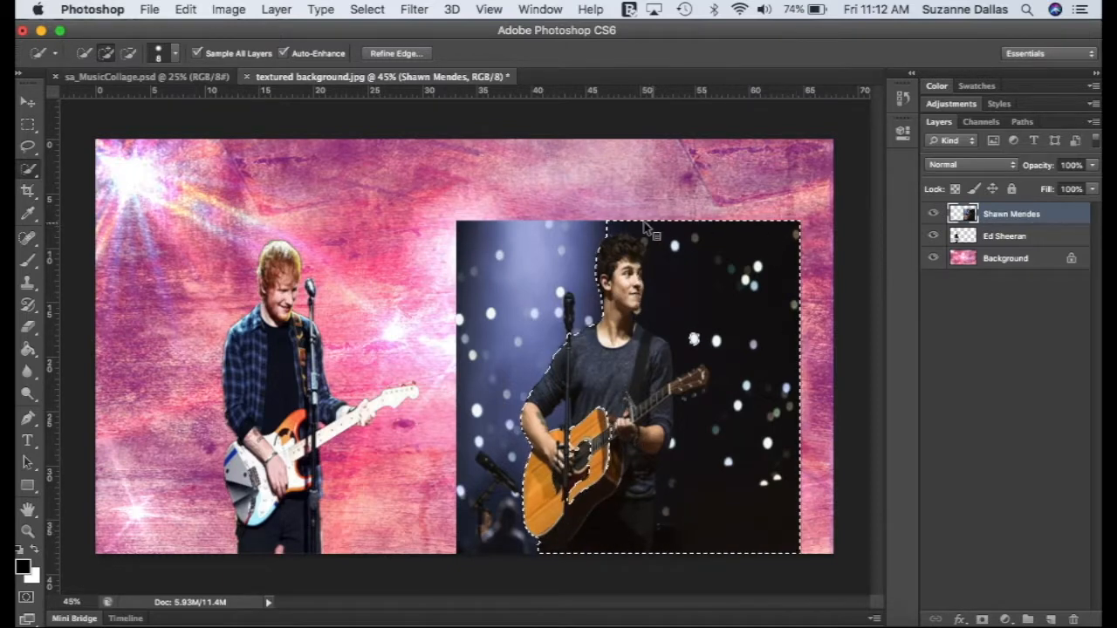
pyautogui.press('alt')
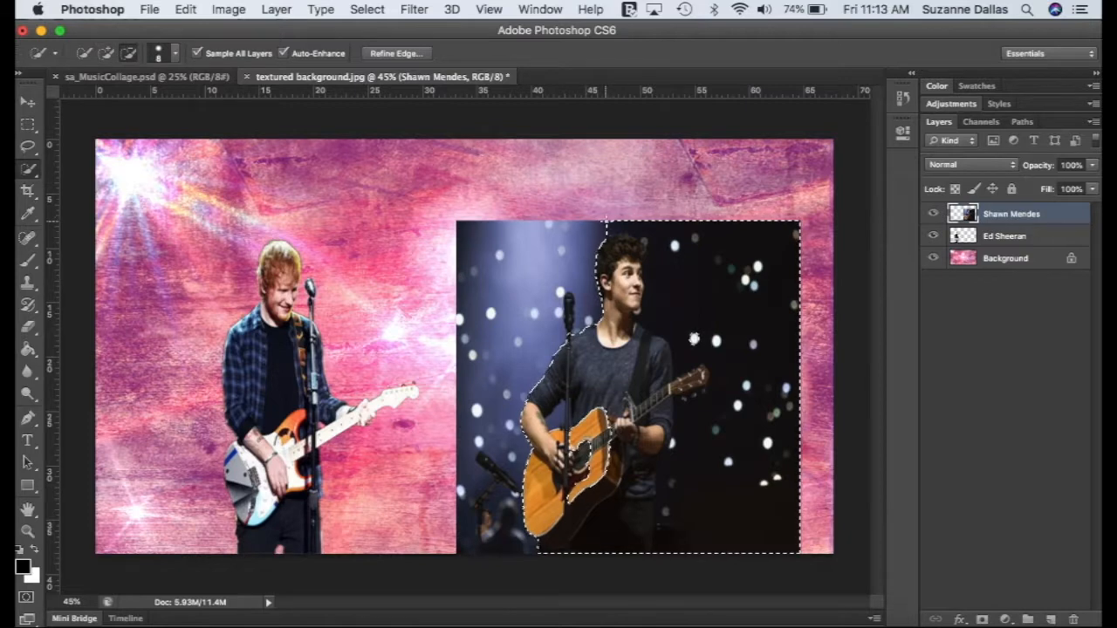
pyautogui.keyDown('alt'); pyautogui.click(608, 226); pyautogui.keyUp('alt')
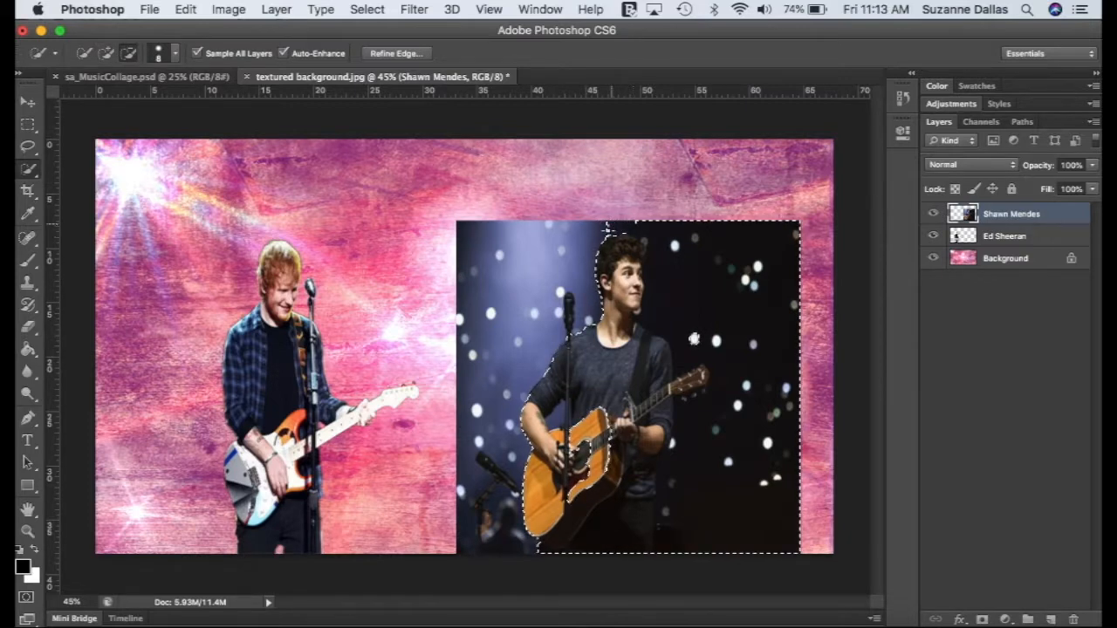
pyautogui.moveTo(602, 231)
pyautogui.mouseDown()
pyautogui.moveTo(635, 224)
pyautogui.moveTo(674, 244)
pyautogui.moveTo(644, 277)
pyautogui.moveTo(670, 279)
pyautogui.moveTo(643, 240)
pyautogui.moveTo(657, 246)
pyautogui.moveTo(658, 235)
pyautogui.moveTo(644, 241)
pyautogui.moveTo(651, 235)
pyautogui.moveTo(648, 246)
pyautogui.moveTo(660, 236)
pyautogui.moveTo(785, 247)
pyautogui.mouseUp()
pyautogui.moveTo(779, 345)
pyautogui.mouseDown()
pyautogui.moveTo(752, 410)
pyautogui.moveTo(783, 441)
pyautogui.moveTo(777, 528)
pyautogui.moveTo(656, 448)
pyautogui.mouseUp()
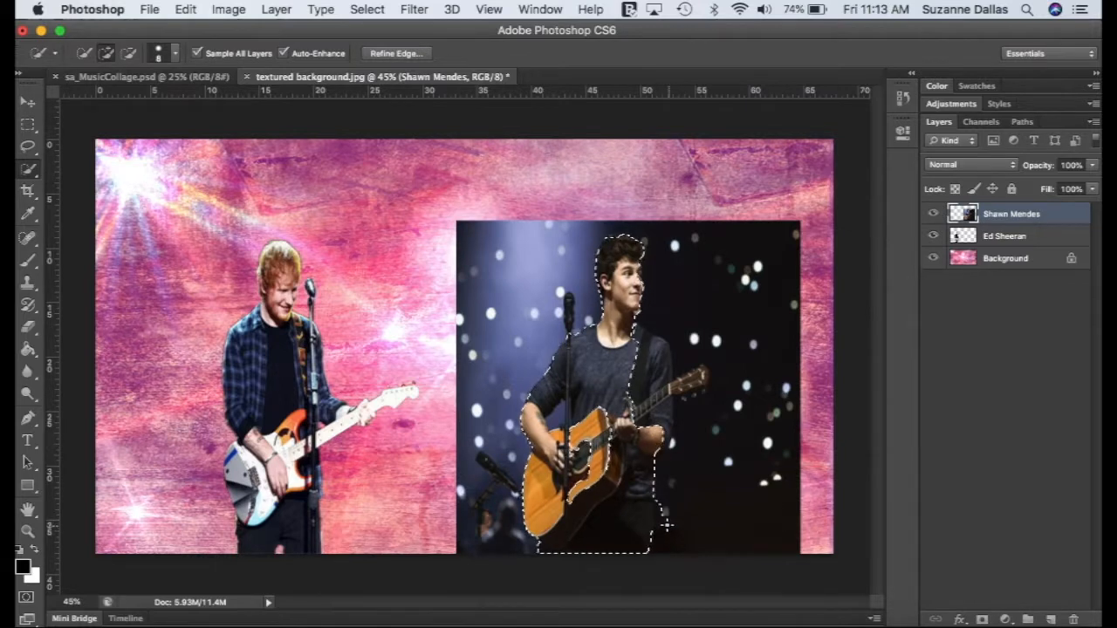
# Refine the guitarist's selection to include his far arm and shoulder, the guitar's headstock and the microphone with its stand
pyautogui.moveTo(660, 510); pyautogui.dragTo(647, 506)
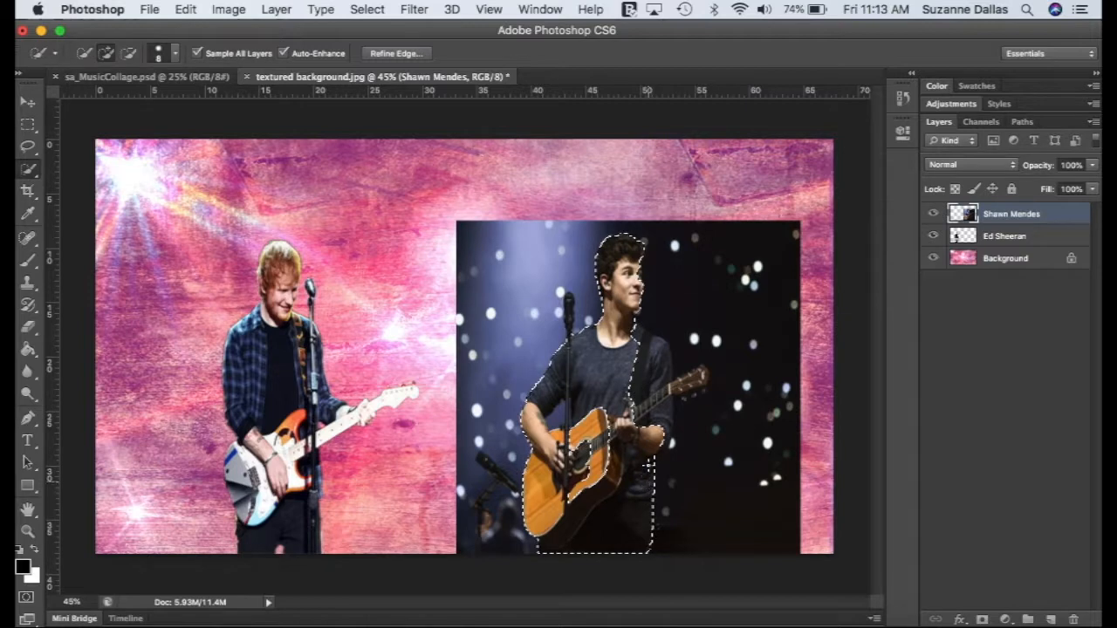
pyautogui.moveTo(666, 418); pyautogui.dragTo(665, 411)
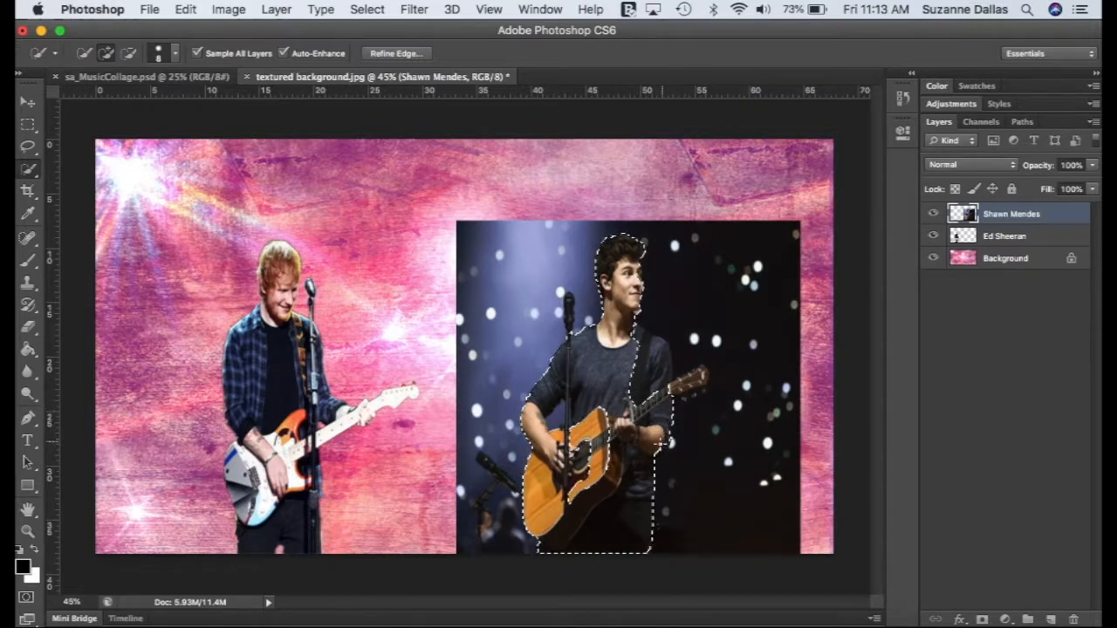
pyautogui.moveTo(657, 453)
pyautogui.mouseDown()
pyautogui.moveTo(658, 393)
pyautogui.moveTo(641, 346)
pyautogui.mouseUp()
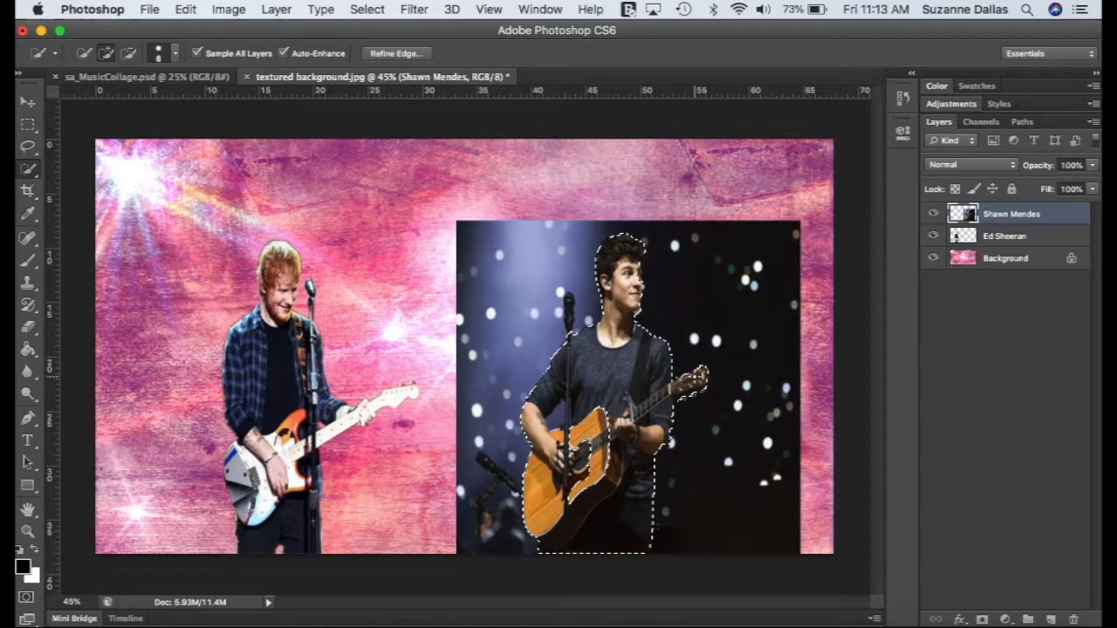
pyautogui.keyDown('alt'); pyautogui.click(573, 442); pyautogui.keyUp('alt')
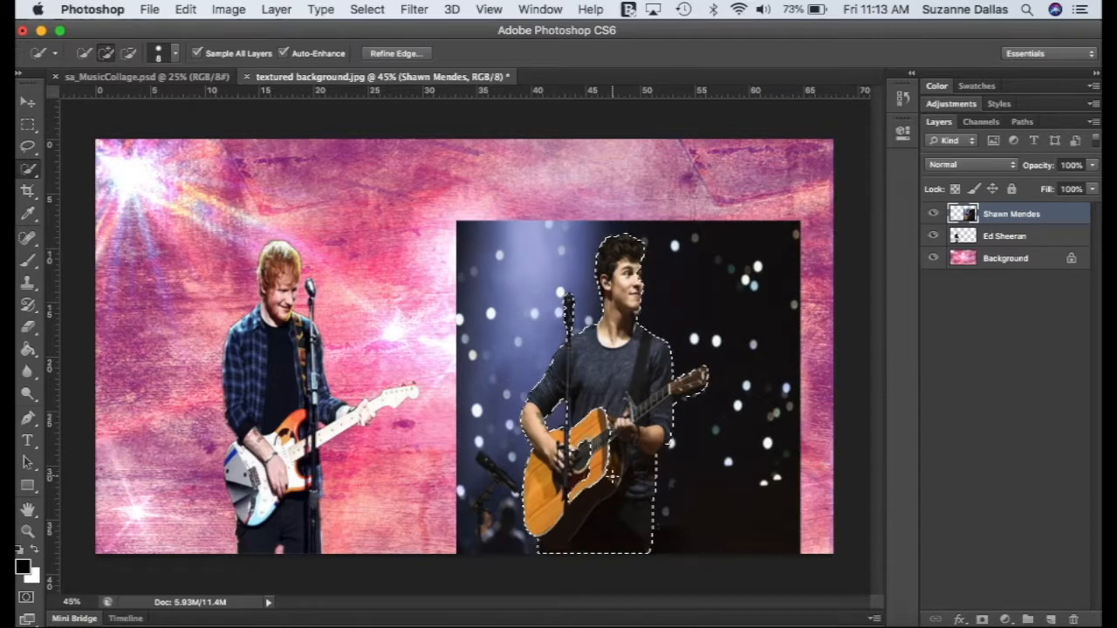
pyautogui.click(368, 10)
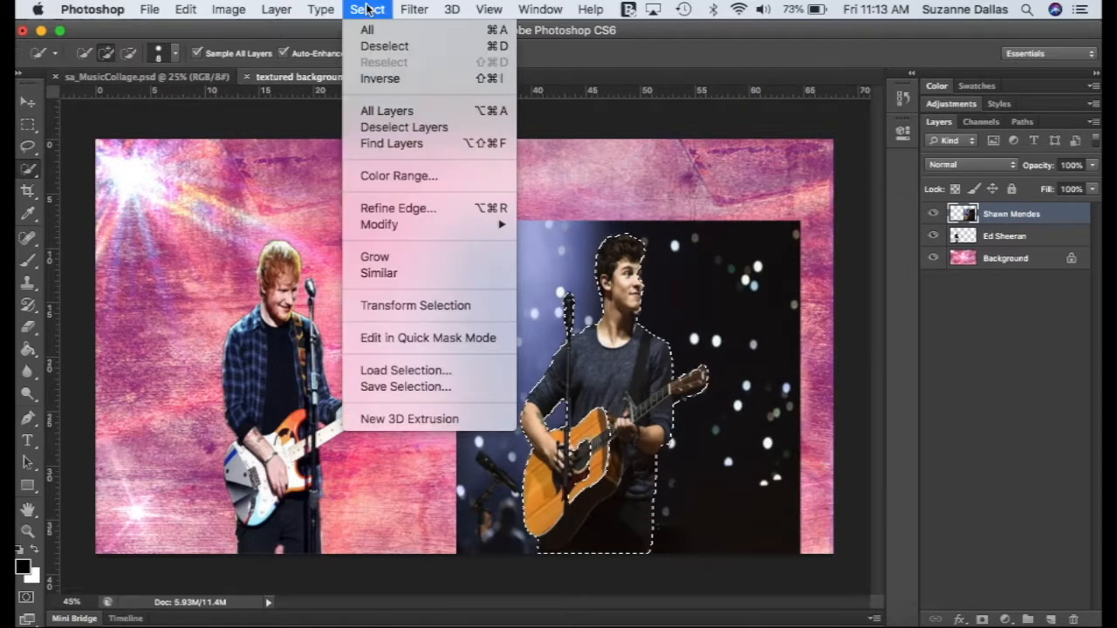
pyautogui.click(377, 78)
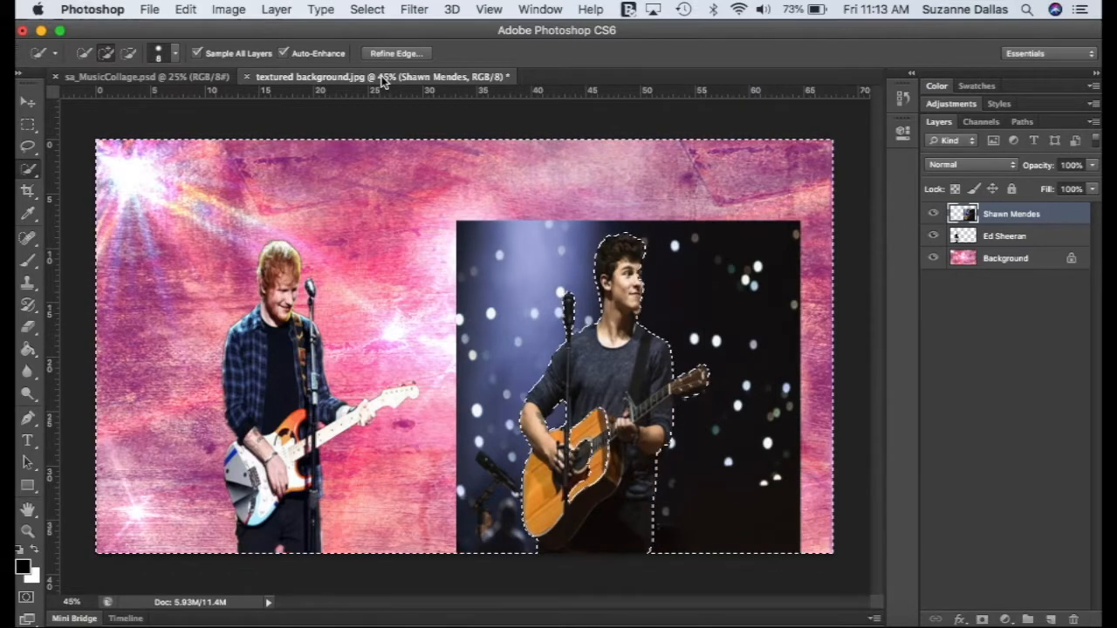
pyautogui.click(367, 8)
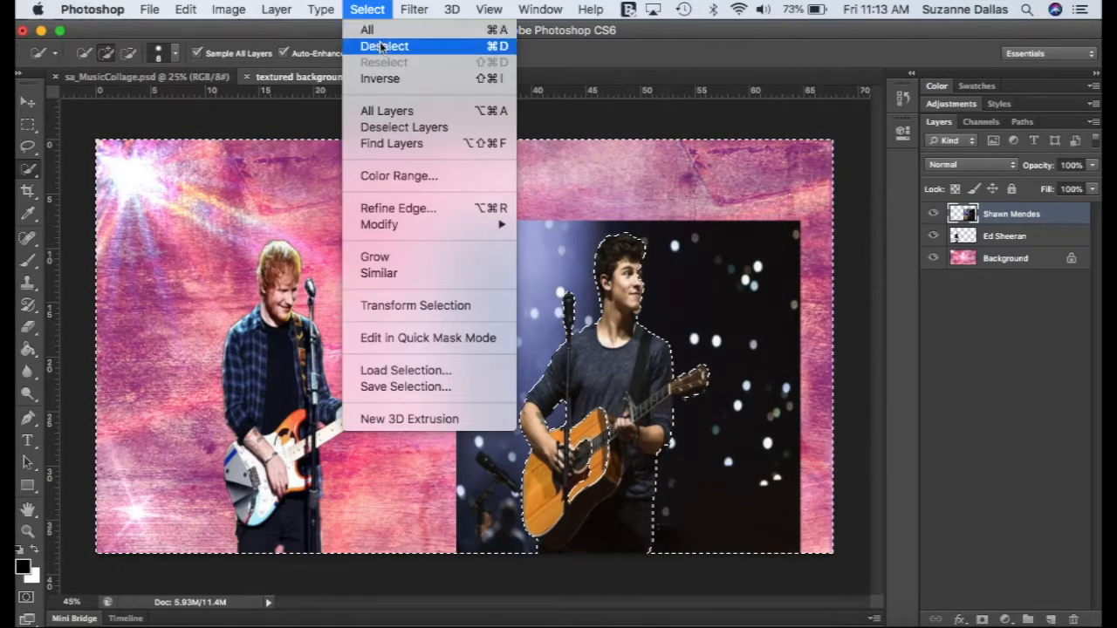
pyautogui.click(389, 79)
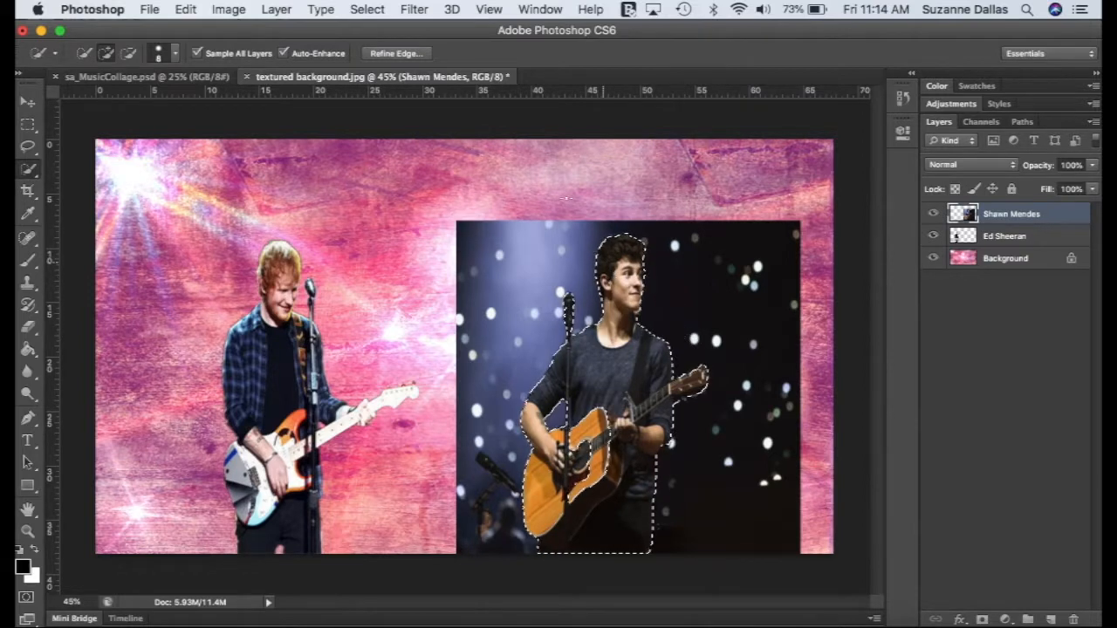
# Invert the selection, delete the photo background from the Shawn Mendes layer and clear the selection
pyautogui.click(366, 9)
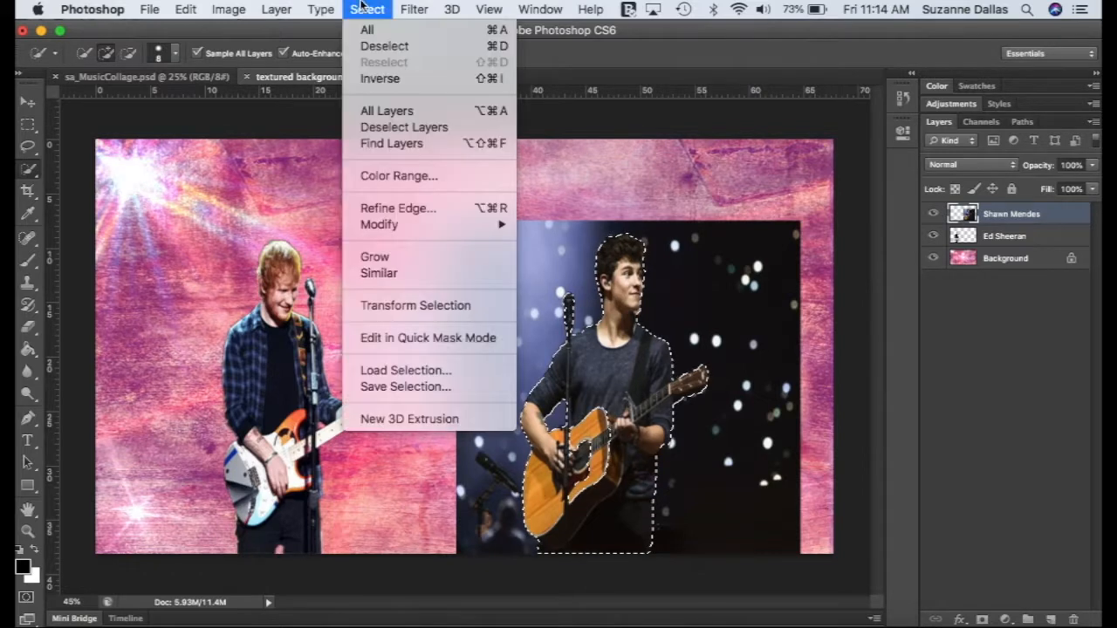
pyautogui.click(377, 78)
pyautogui.press('Delete')
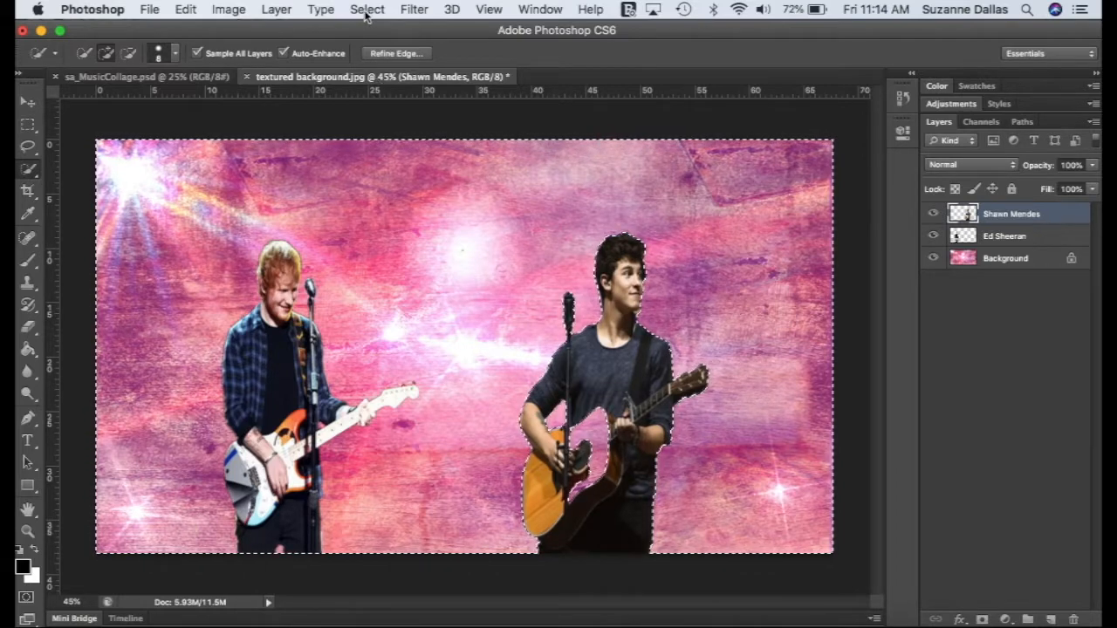
pyautogui.click(366, 10)
pyautogui.click(378, 47)
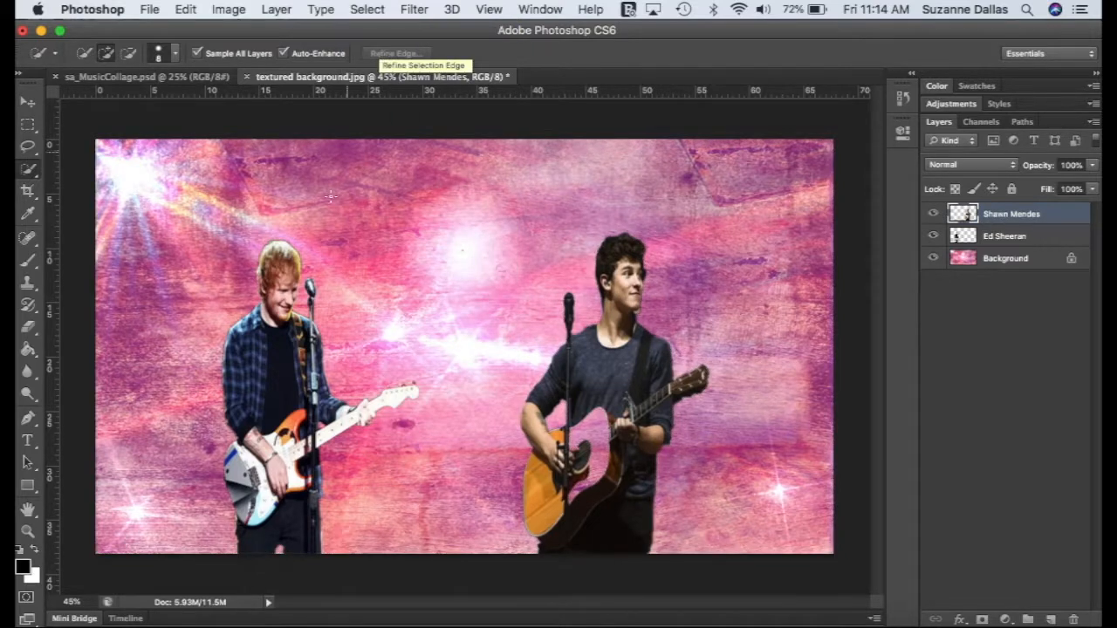
# Swap the two cutouts, moving Ed Sheeran to the right side of the canvas and Shawn Mendes to the left side
pyautogui.click(30, 103)
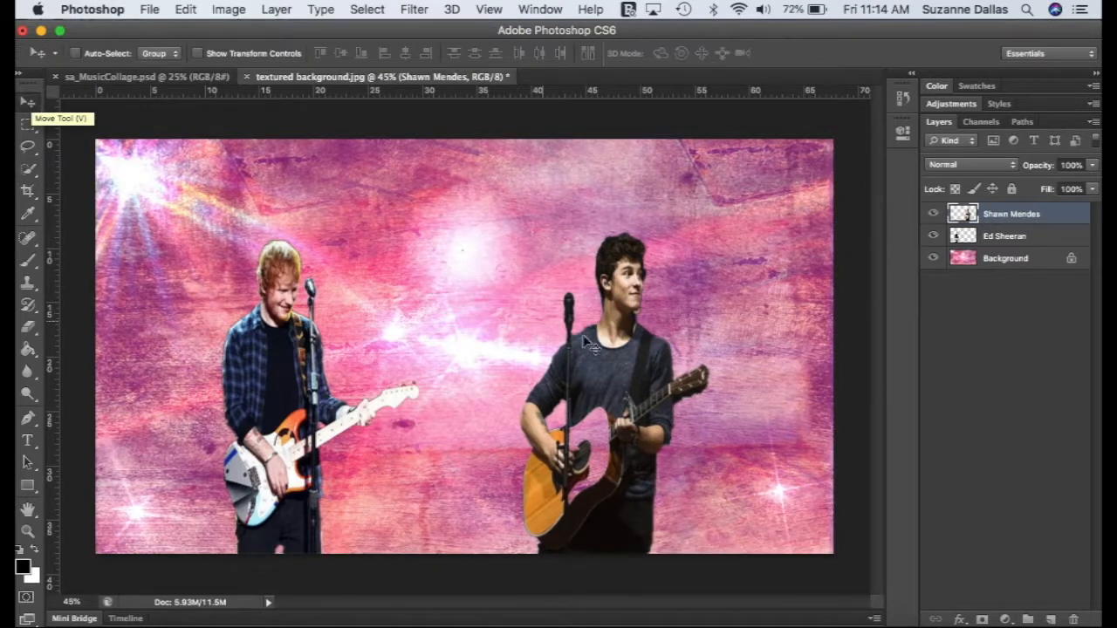
pyautogui.moveTo(641, 371); pyautogui.dragTo(476, 377)
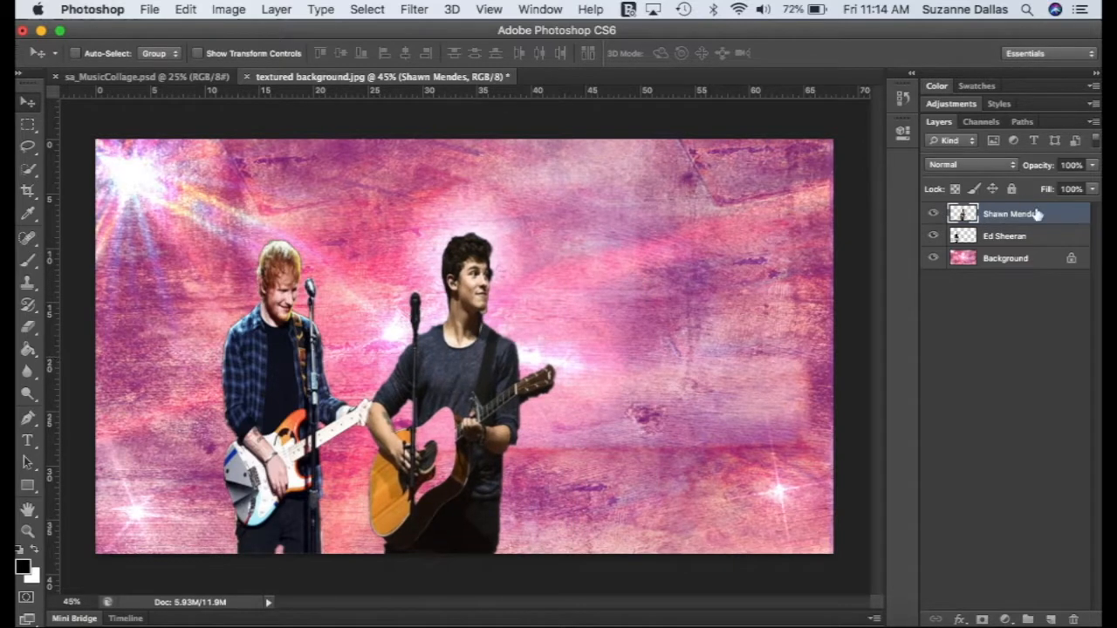
pyautogui.click(1012, 237)
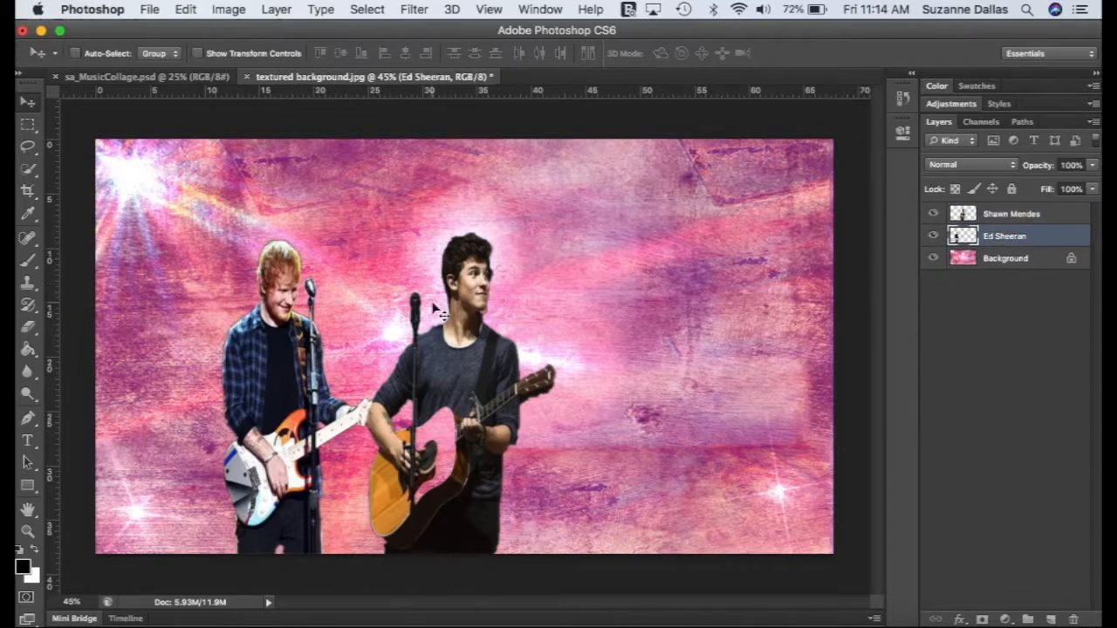
pyautogui.moveTo(270, 371); pyautogui.dragTo(775, 360)
pyautogui.click(1015, 220)
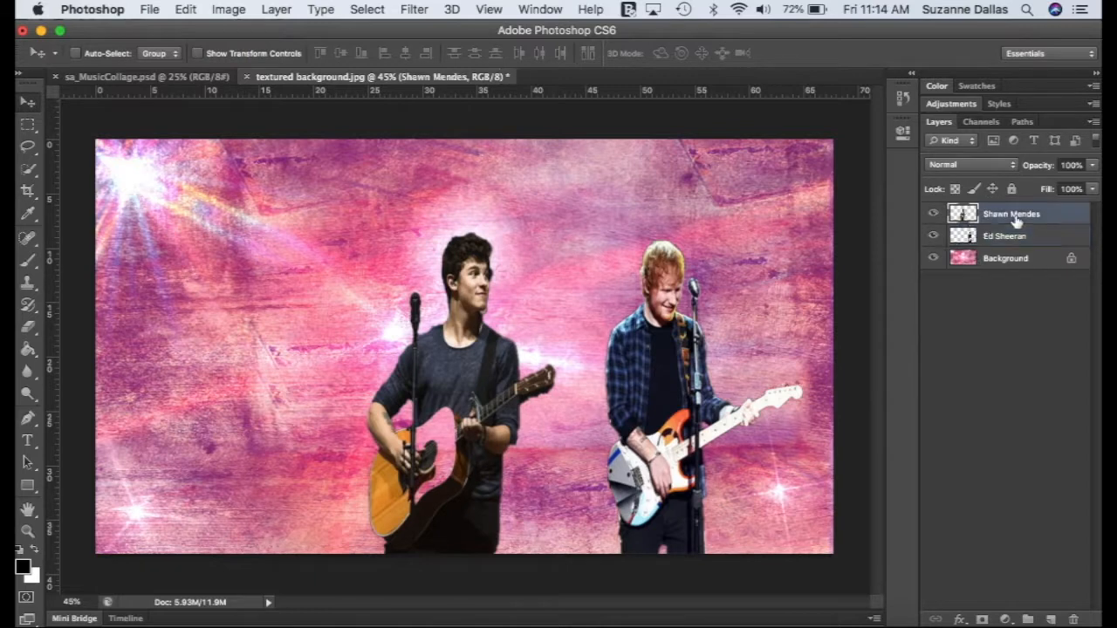
pyautogui.moveTo(517, 354); pyautogui.dragTo(264, 379)
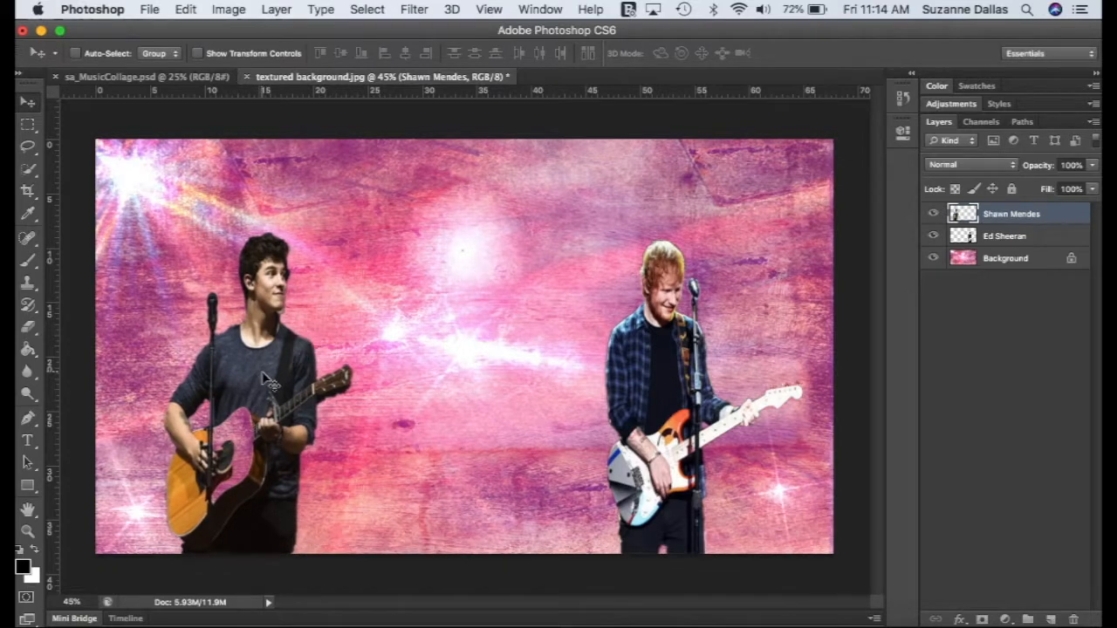
# Place Adele.jpg between the two guitarists at about 78% width and 132% height, resting on the canvas's bottom edge, and rasterize its layer
pyautogui.click(154, 10)
pyautogui.press('Escape')
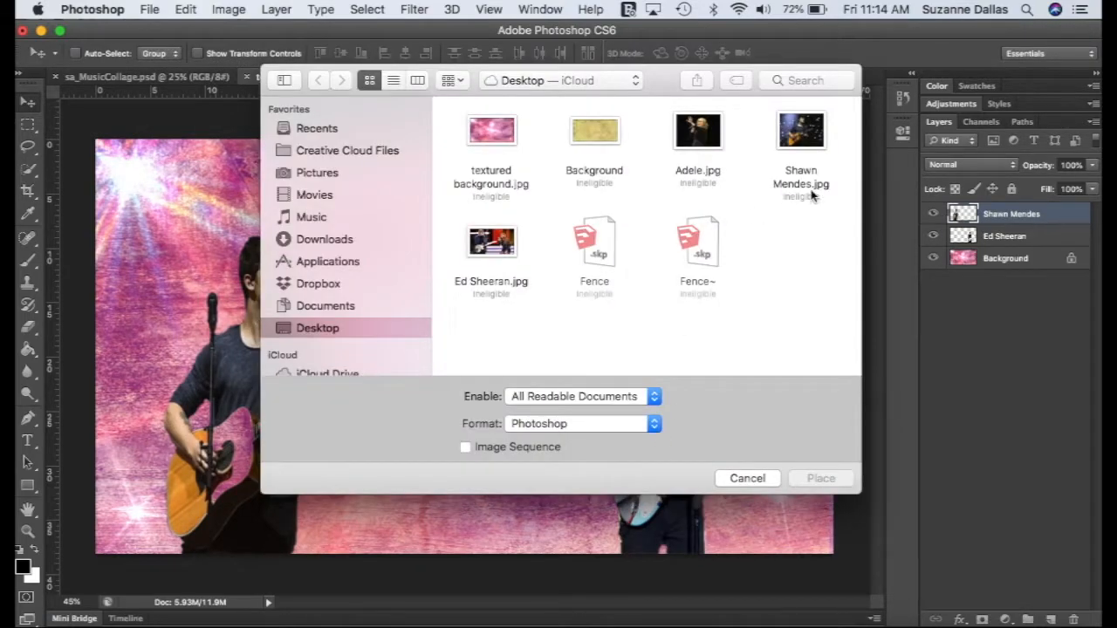
pyautogui.doubleClick(698, 131)
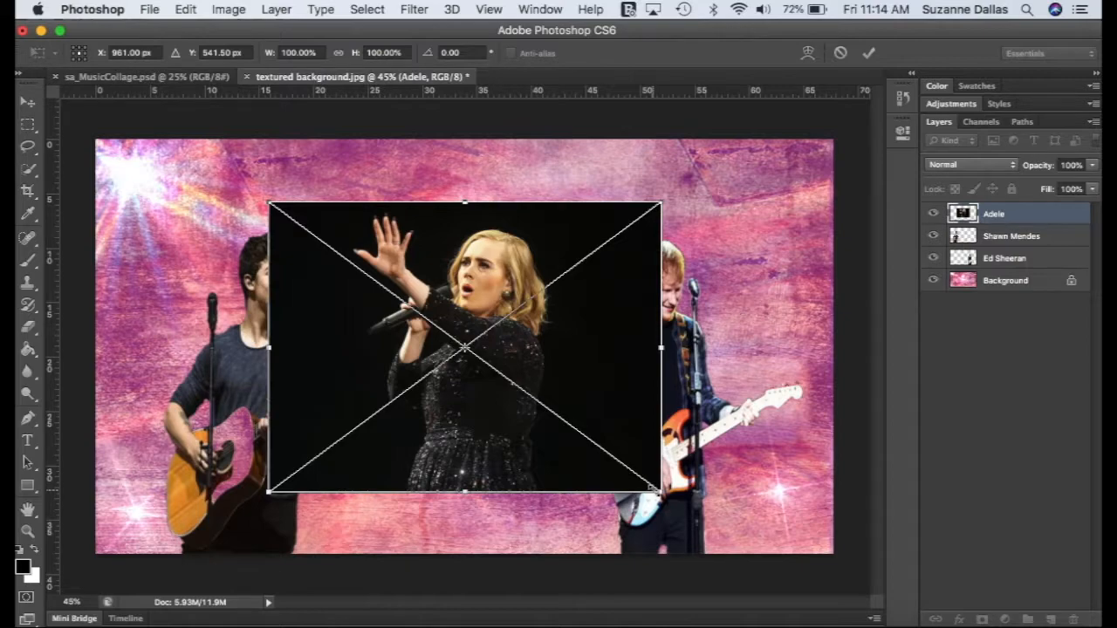
pyautogui.moveTo(654, 488); pyautogui.dragTo(636, 553)
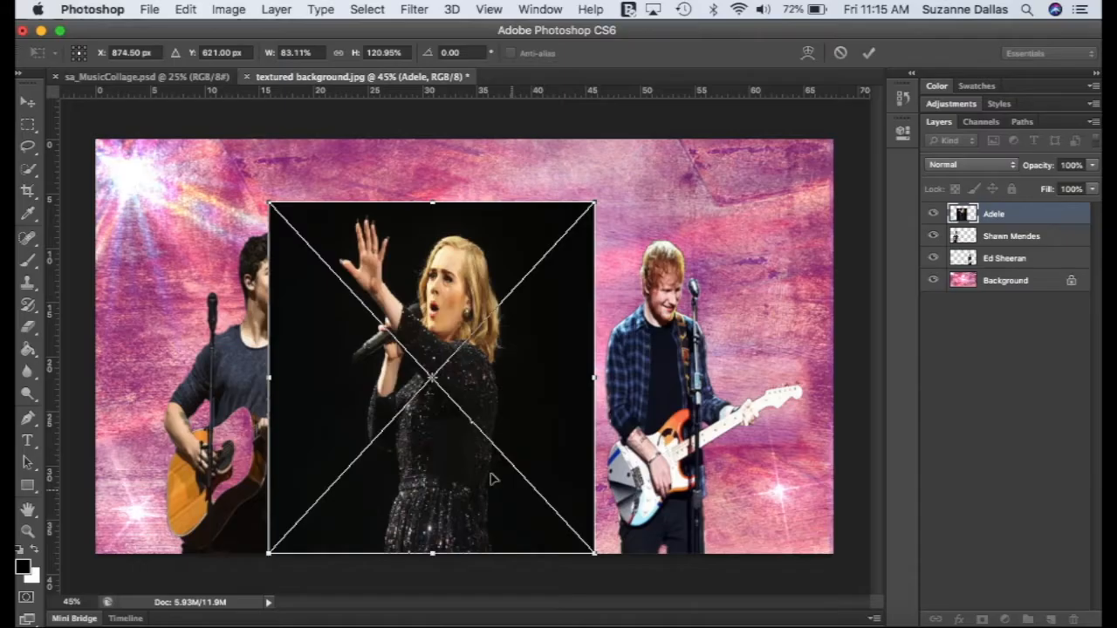
pyautogui.moveTo(269, 200); pyautogui.dragTo(328, 239)
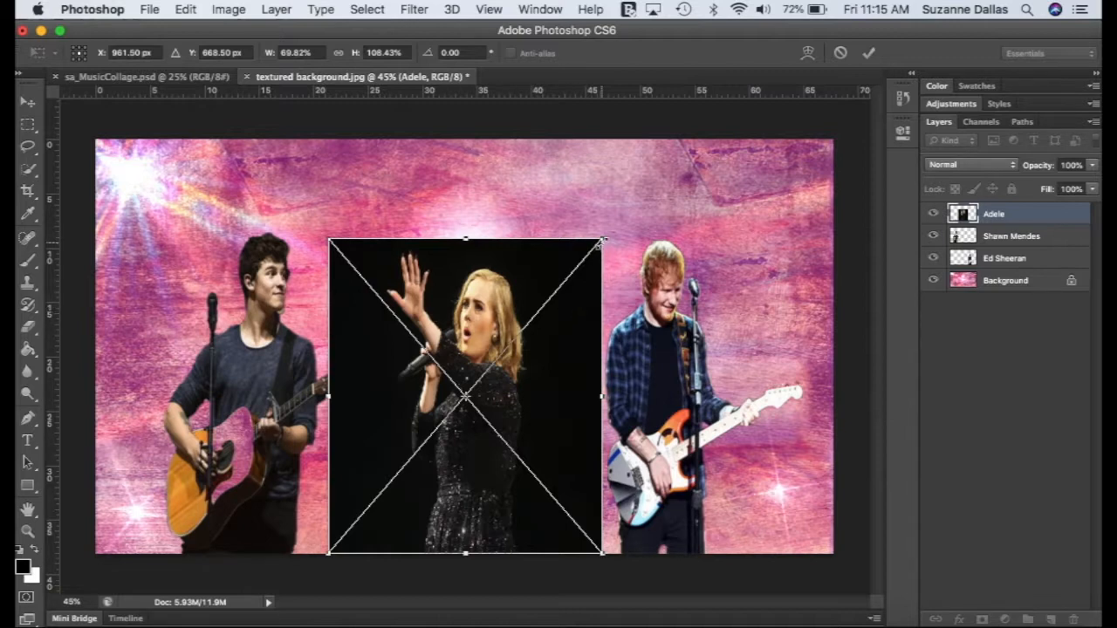
pyautogui.moveTo(601, 239); pyautogui.dragTo(632, 170)
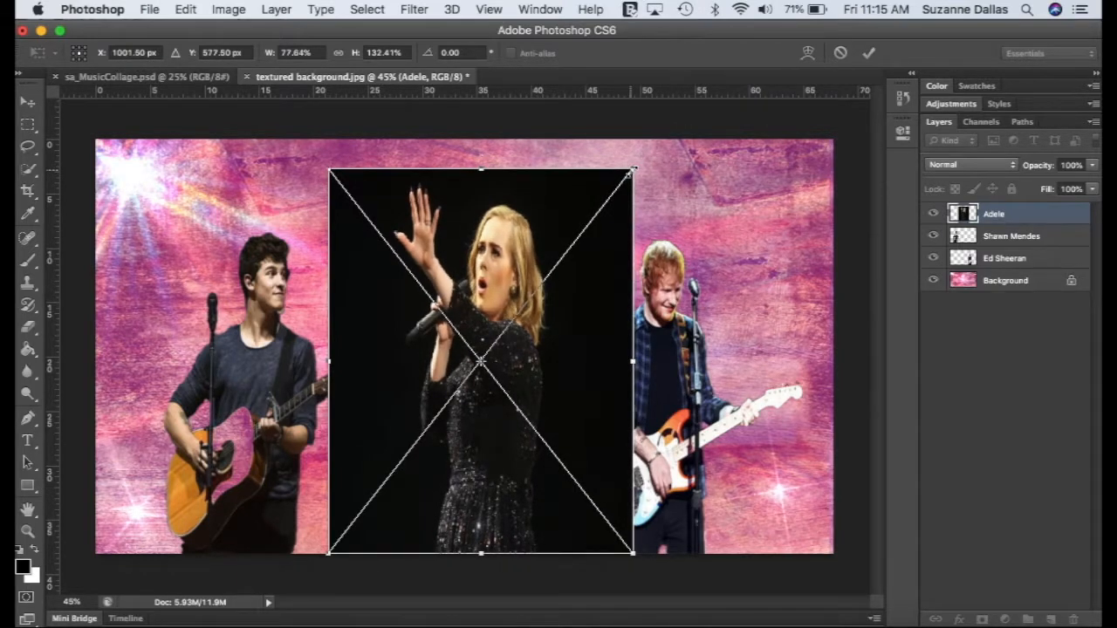
pyautogui.press('Return')
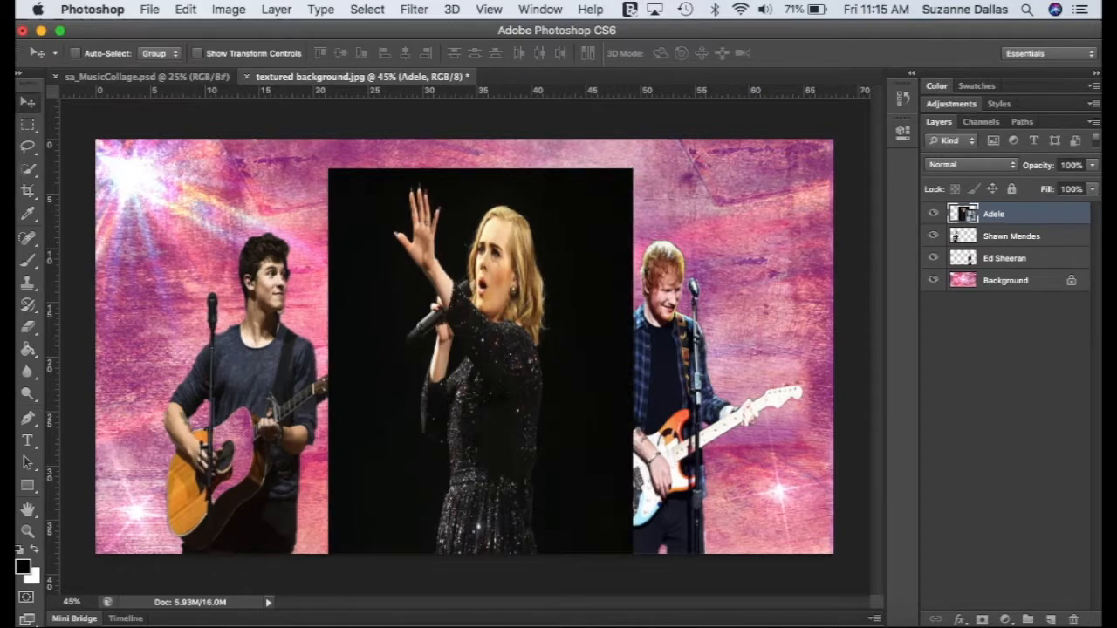
pyautogui.rightClick(1004, 212)
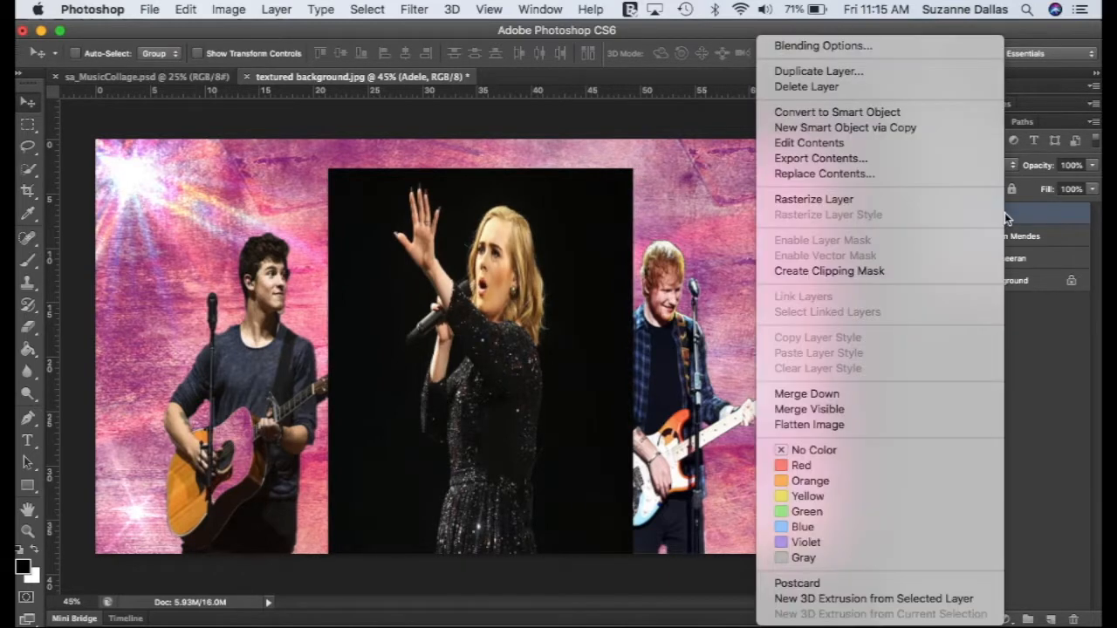
pyautogui.click(880, 194)
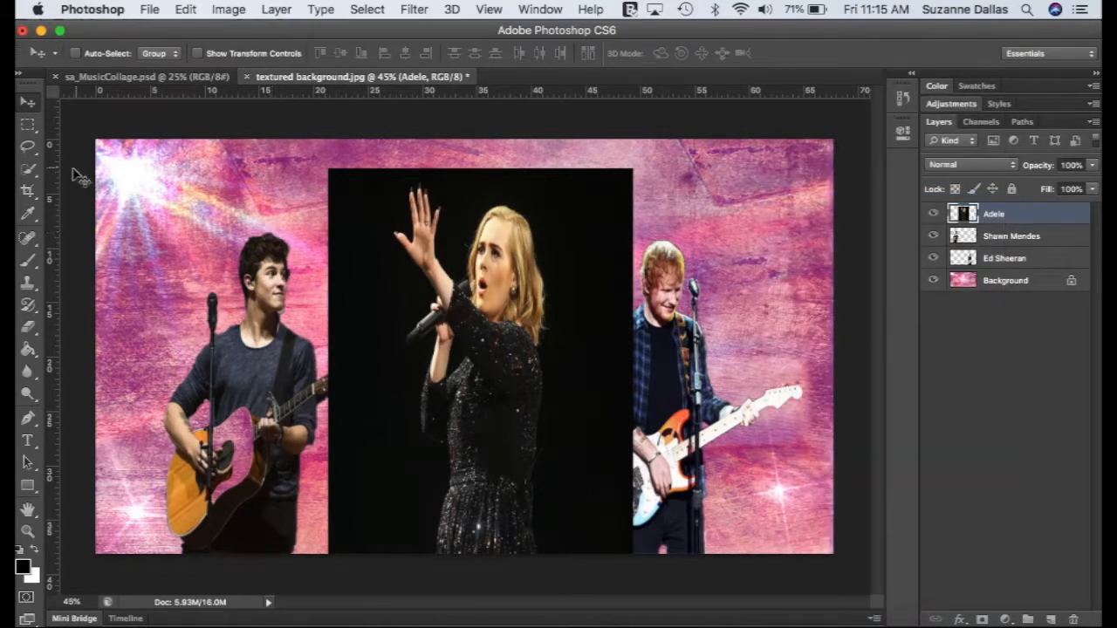
# Quick-select the singer's hair, face and black dress down to the hem on the Adele layer
pyautogui.click(28, 169)
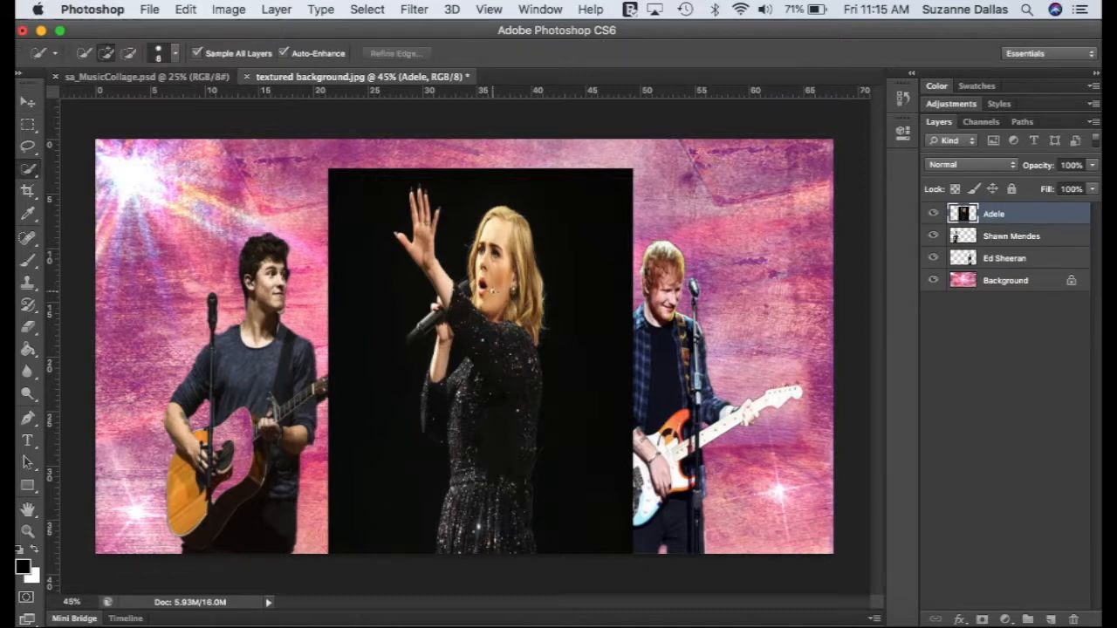
pyautogui.moveTo(490, 249); pyautogui.dragTo(494, 230)
pyautogui.moveTo(474, 267)
pyautogui.mouseDown()
pyautogui.moveTo(475, 257)
pyautogui.moveTo(525, 311)
pyautogui.moveTo(519, 372)
pyautogui.moveTo(489, 417)
pyautogui.moveTo(458, 376)
pyautogui.moveTo(485, 499)
pyautogui.moveTo(476, 519)
pyautogui.moveTo(501, 545)
pyautogui.moveTo(525, 534)
pyautogui.moveTo(522, 559)
pyautogui.mouseUp()
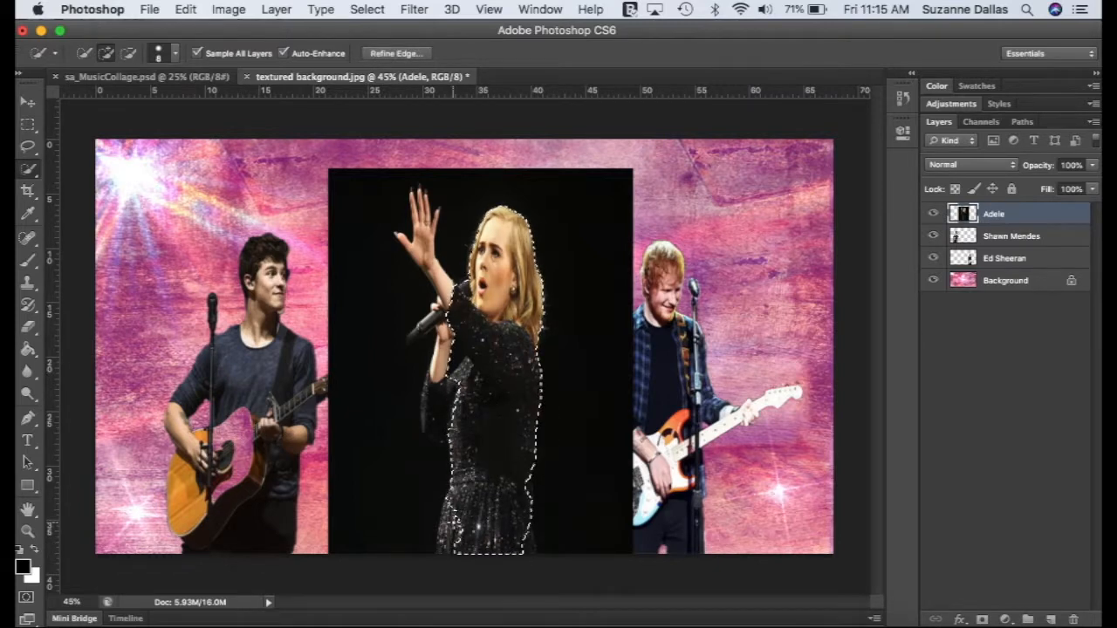
pyautogui.moveTo(458, 509); pyautogui.dragTo(441, 546)
pyautogui.moveTo(521, 553); pyautogui.dragTo(529, 553)
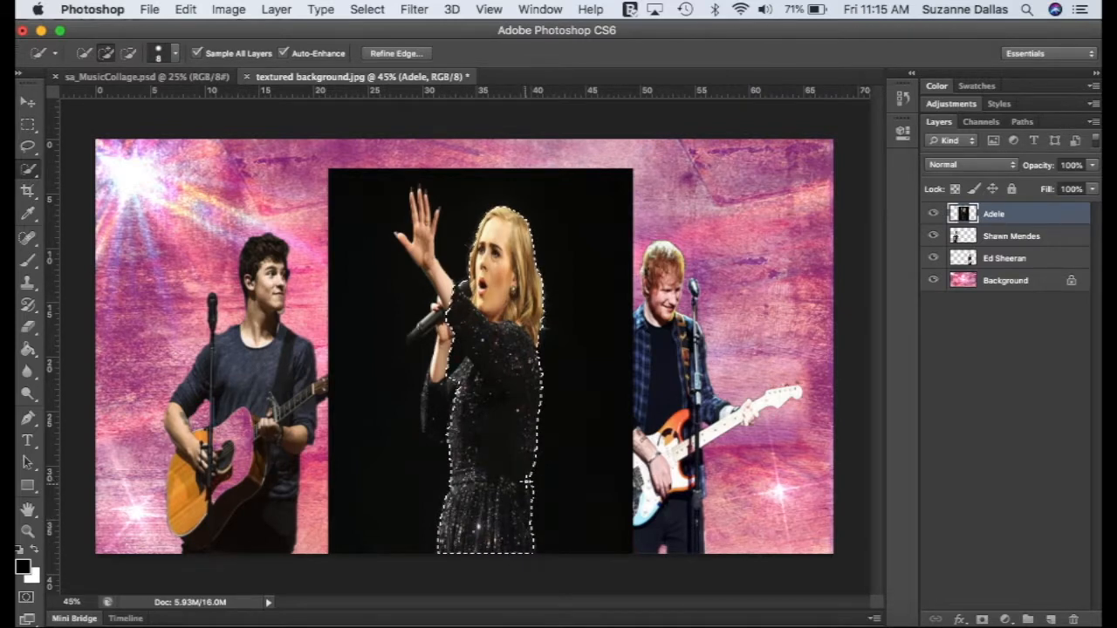
# Extend the singer's selection to her raised arm, hand and microphone, and subtract the dark backdrop in front of her
pyautogui.moveTo(458, 410)
pyautogui.mouseDown()
pyautogui.moveTo(429, 417)
pyautogui.moveTo(449, 316)
pyautogui.moveTo(410, 337)
pyautogui.moveTo(425, 199)
pyautogui.mouseUp()
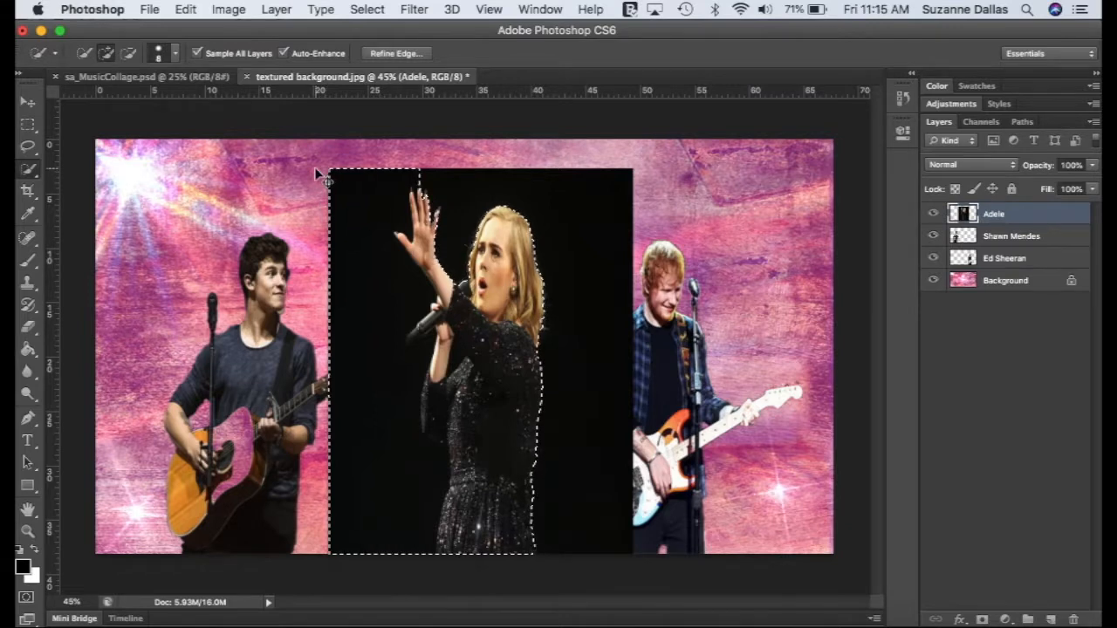
pyautogui.moveTo(316, 168)
pyautogui.mouseDown()
pyautogui.moveTo(374, 212)
pyautogui.moveTo(331, 167)
pyautogui.mouseUp()
pyautogui.moveTo(321, 173)
pyautogui.mouseDown()
pyautogui.moveTo(384, 201)
pyautogui.moveTo(335, 201)
pyautogui.mouseUp()
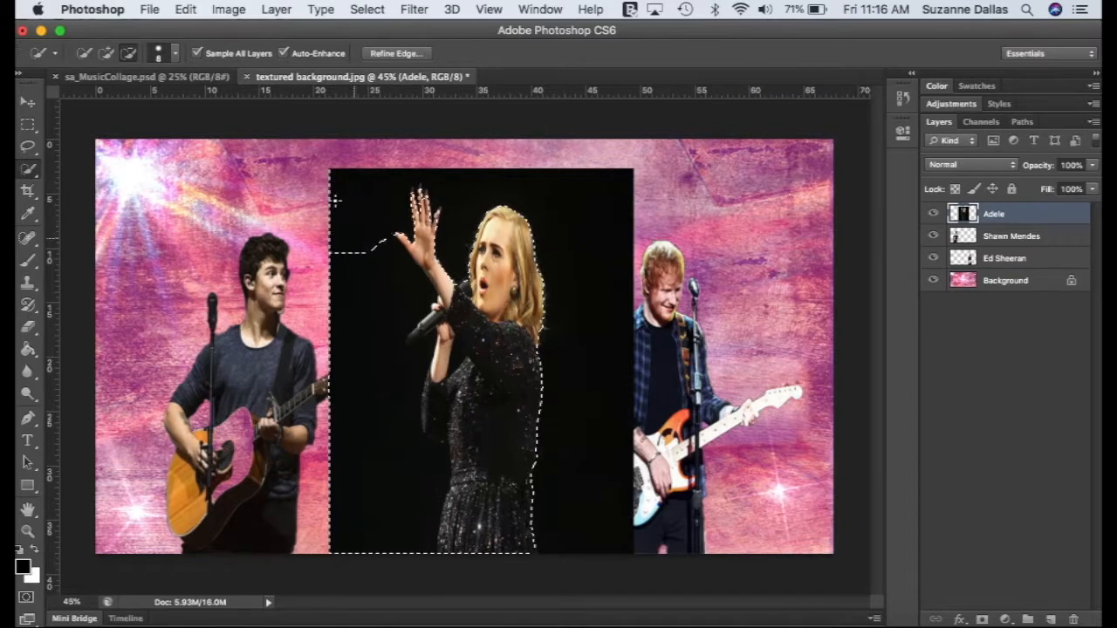
pyautogui.moveTo(332, 245); pyautogui.dragTo(359, 286)
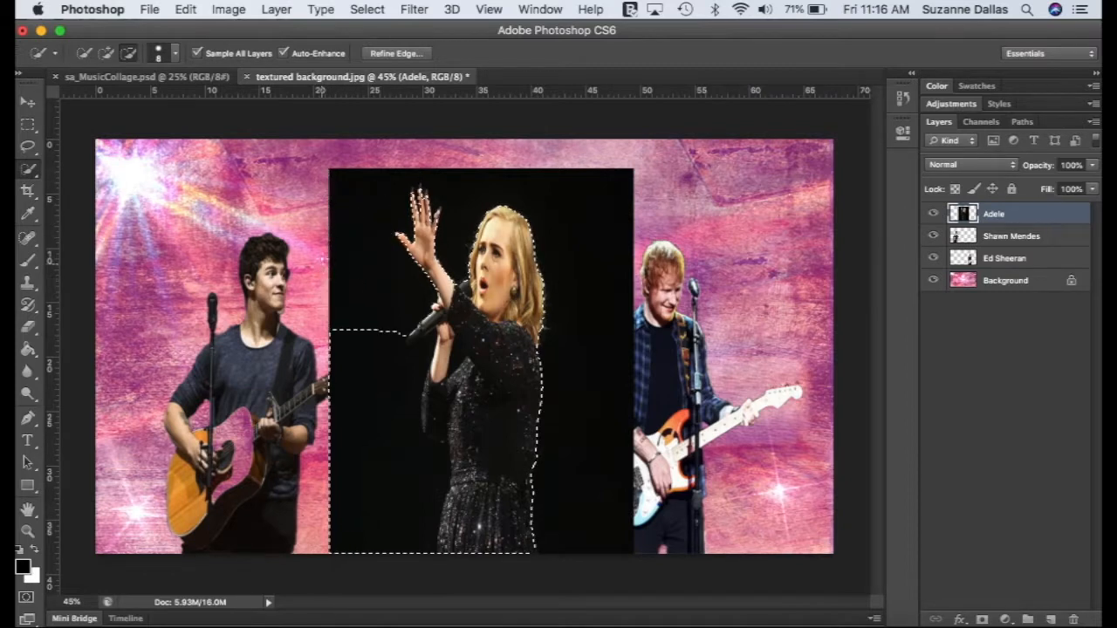
pyautogui.moveTo(345, 334); pyautogui.dragTo(357, 352)
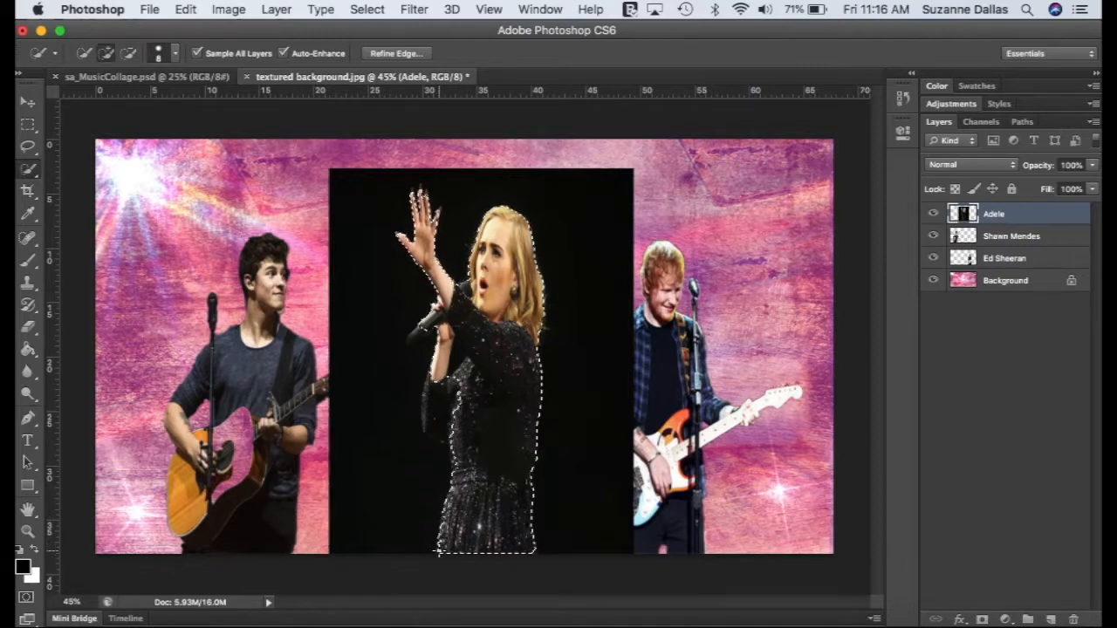
# Add the black lower sleeve and microphone to the singer's selection, then delete everything outside it from the Adele layer and deselect
pyautogui.moveTo(441, 552); pyautogui.dragTo(461, 463)
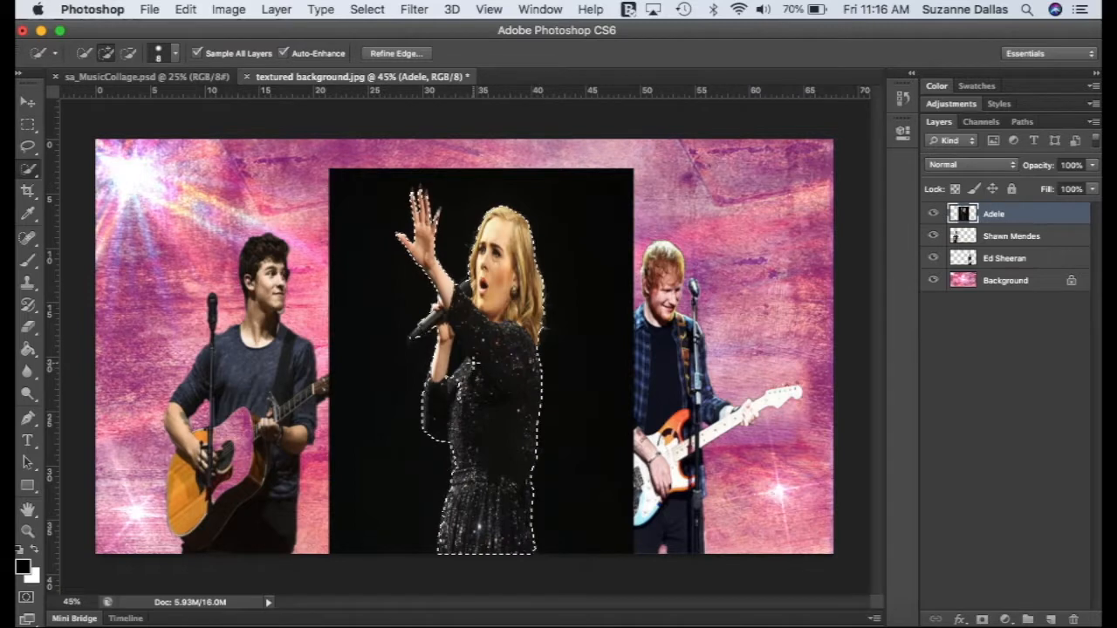
pyautogui.press('alt')
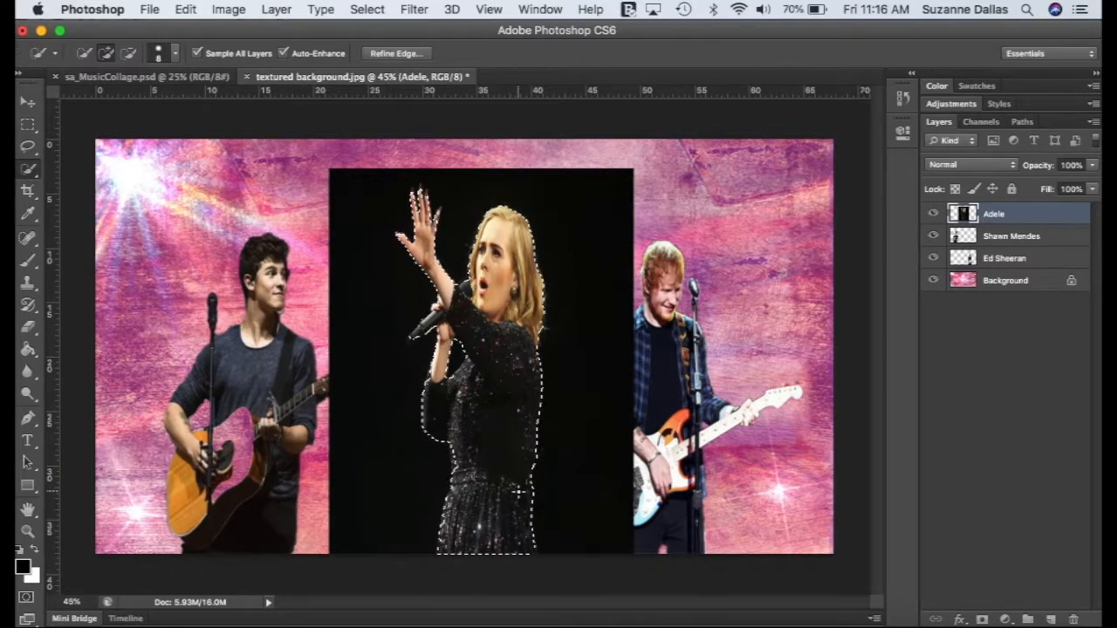
pyautogui.click(366, 10)
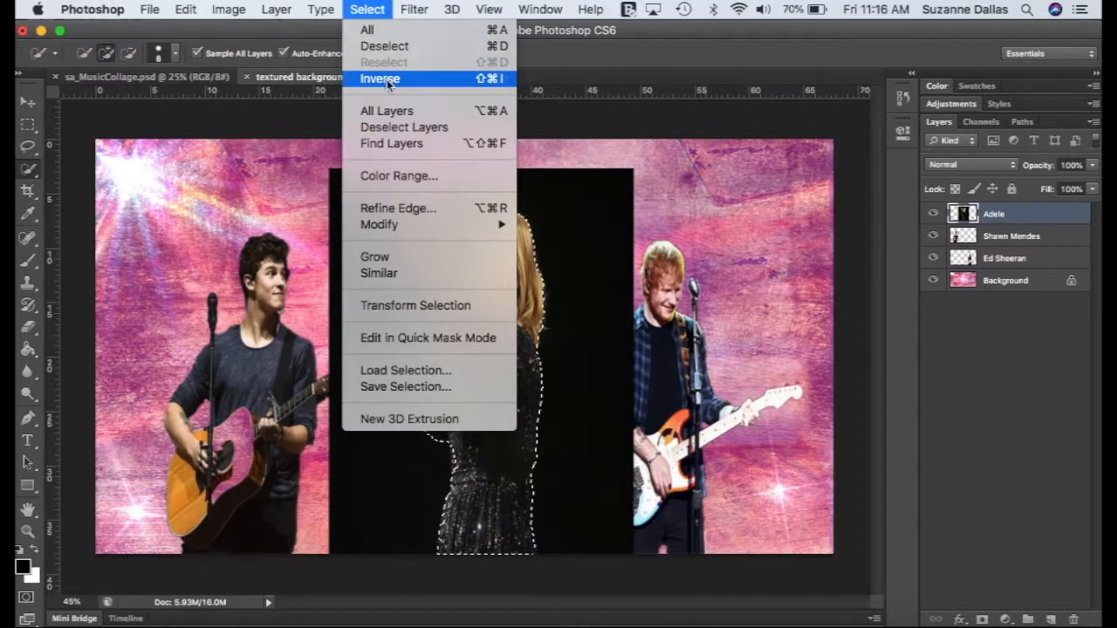
pyautogui.click(380, 78)
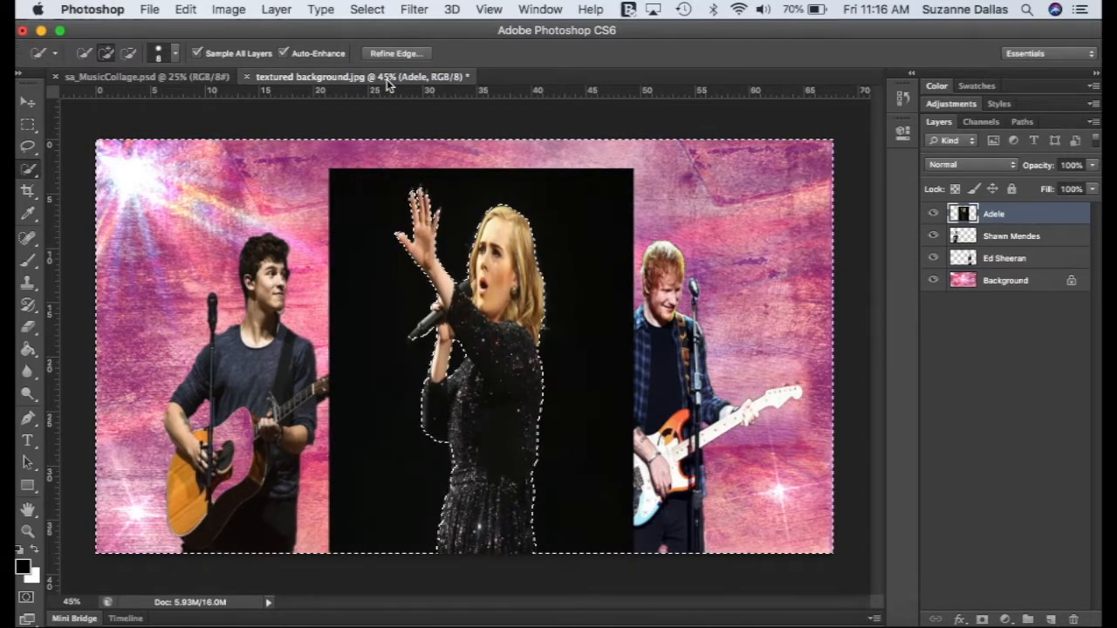
pyautogui.press('Delete')
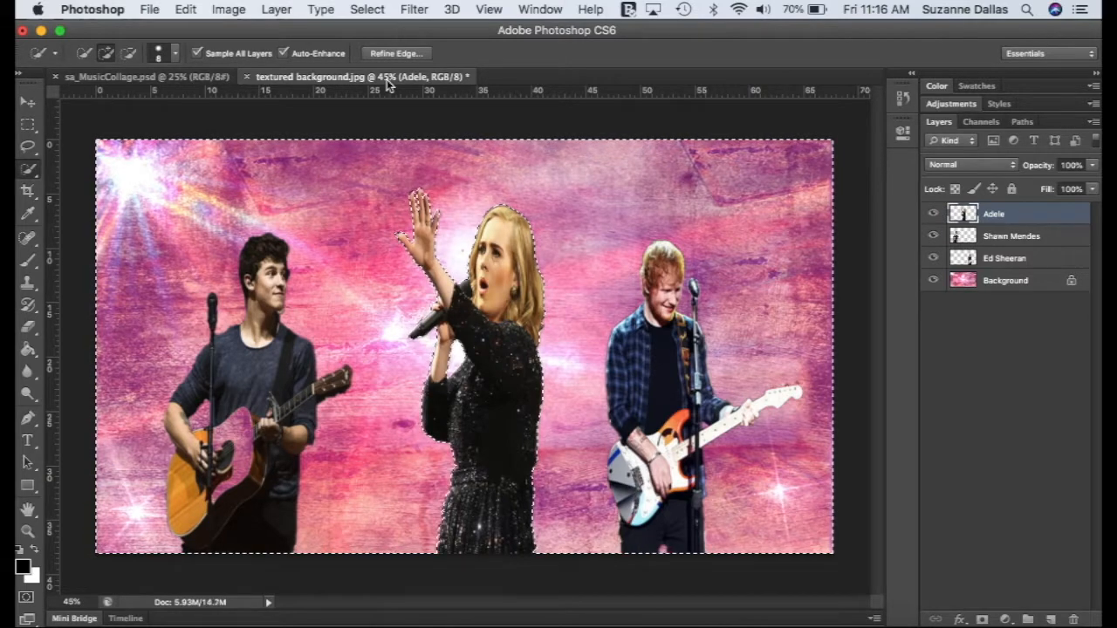
pyautogui.click(367, 9)
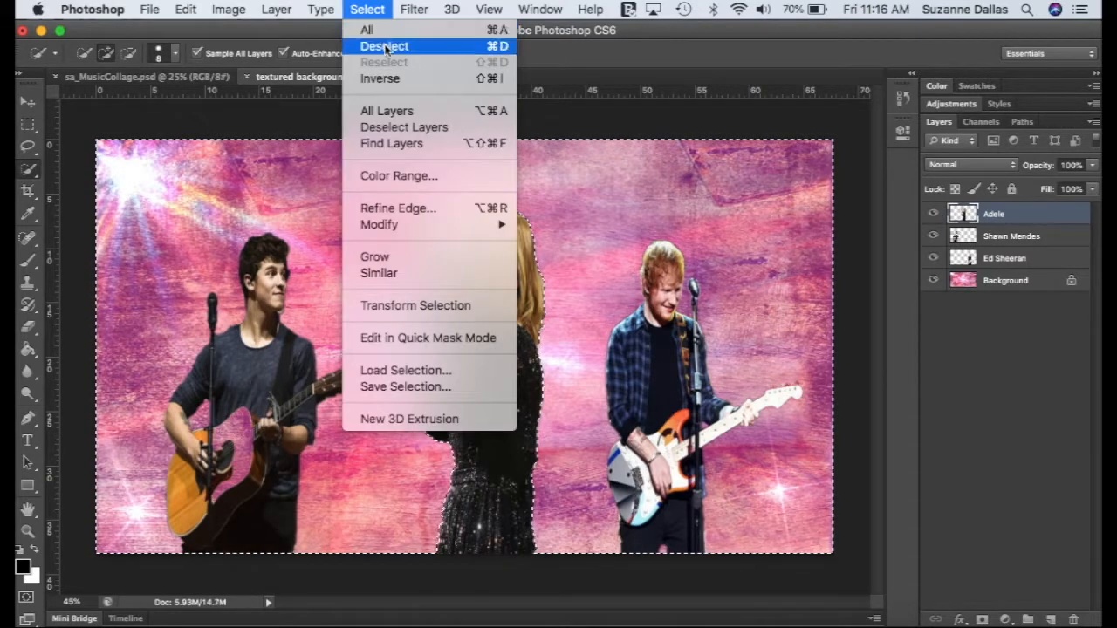
pyautogui.click(386, 43)
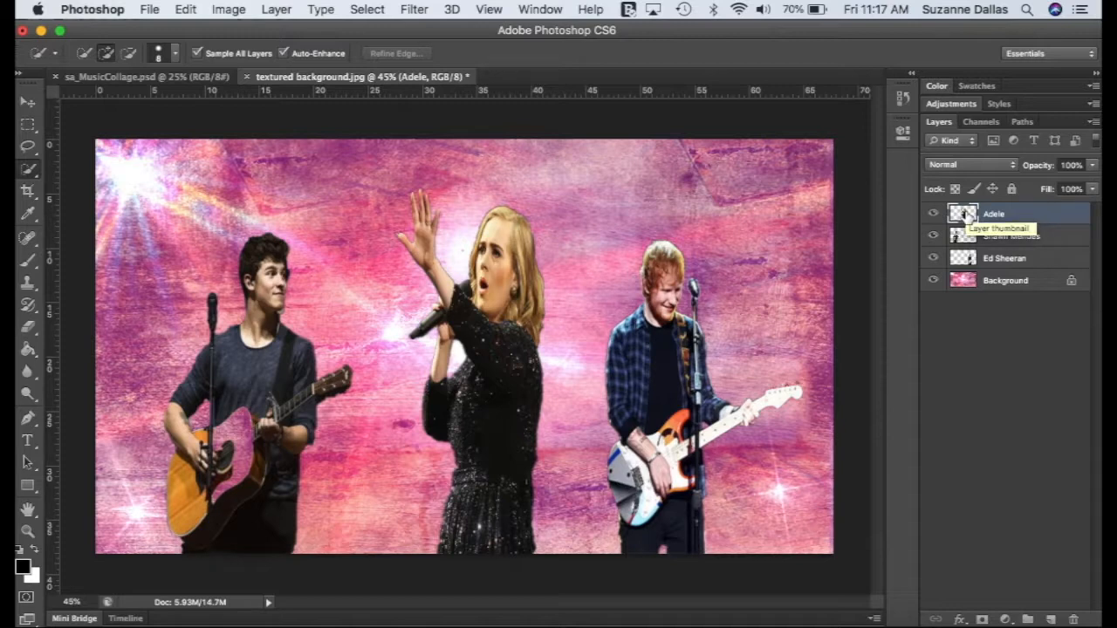
pyautogui.click(963, 106)
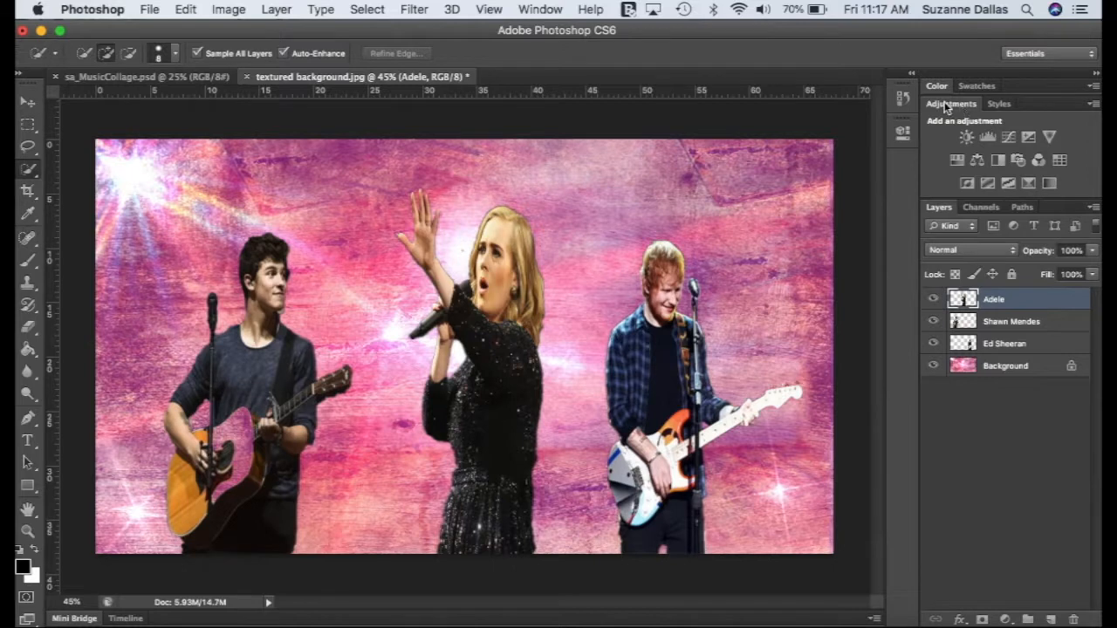
pyautogui.click(987, 138)
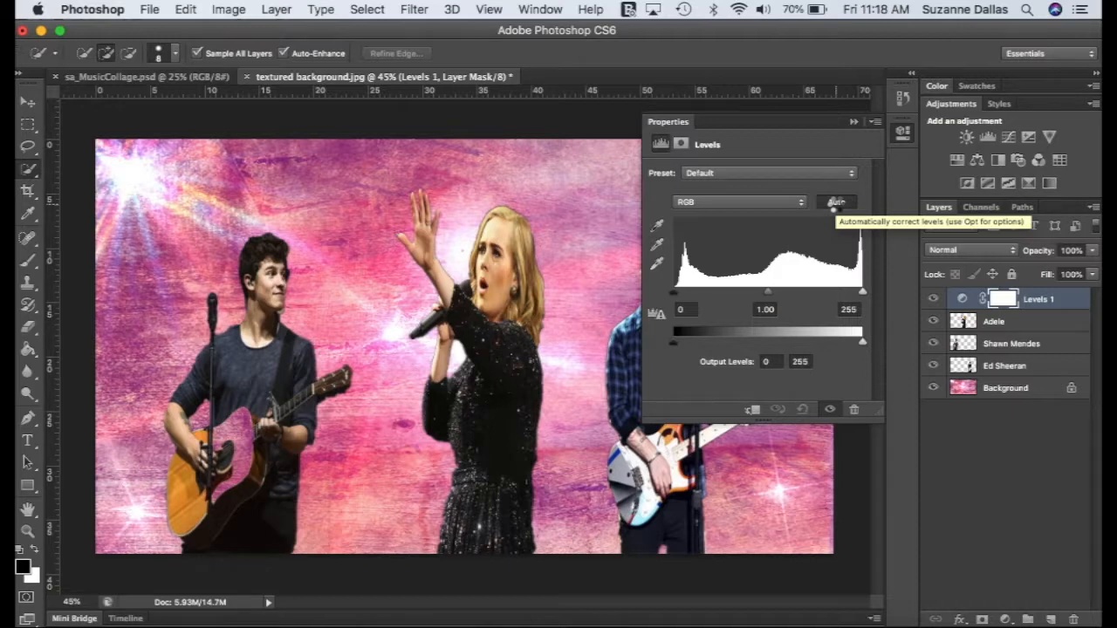
pyautogui.click(834, 204)
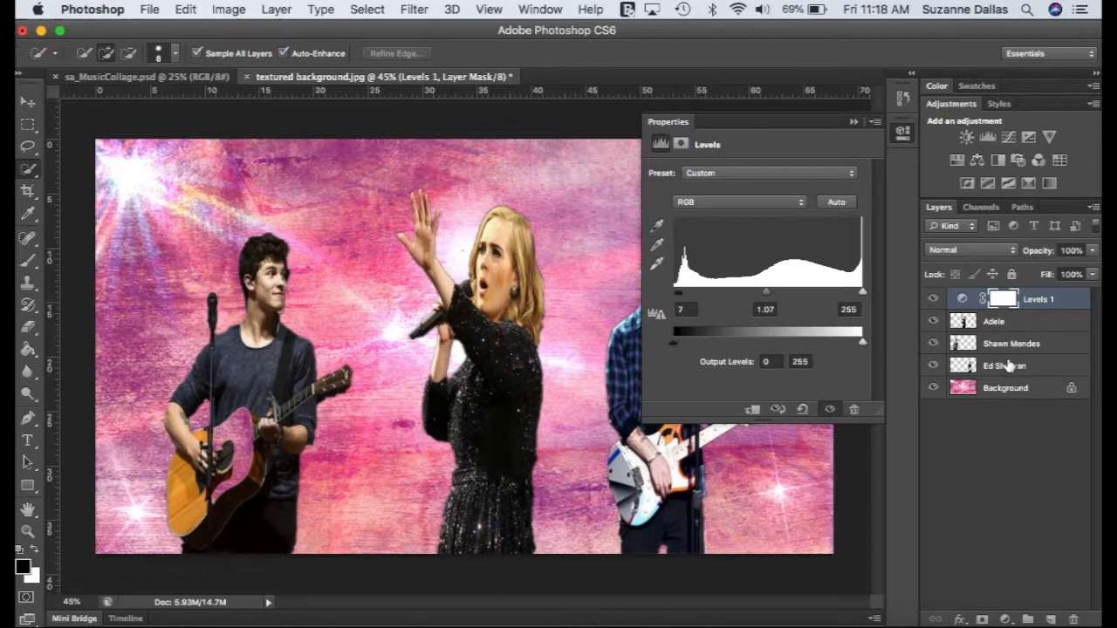
pyautogui.click(853, 123)
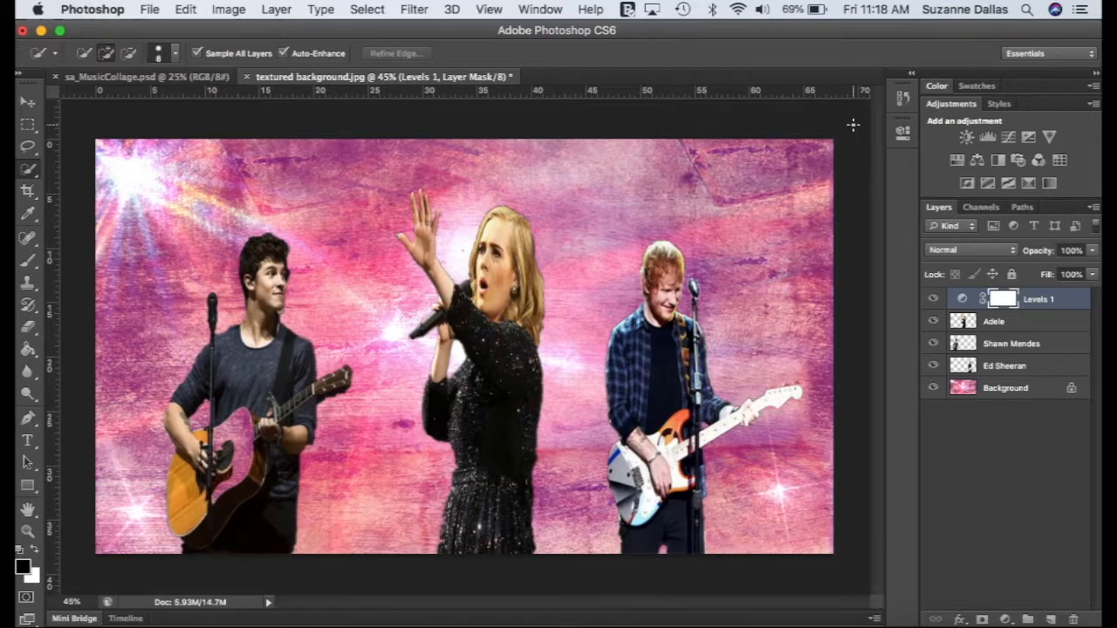
pyautogui.click(180, 9)
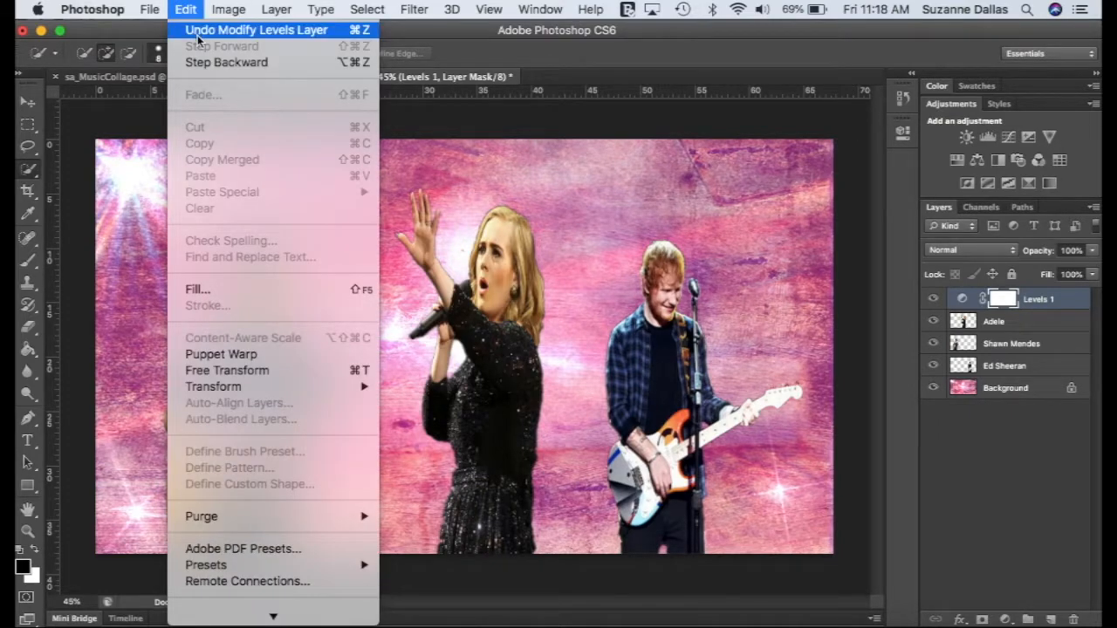
pyautogui.click(205, 68)
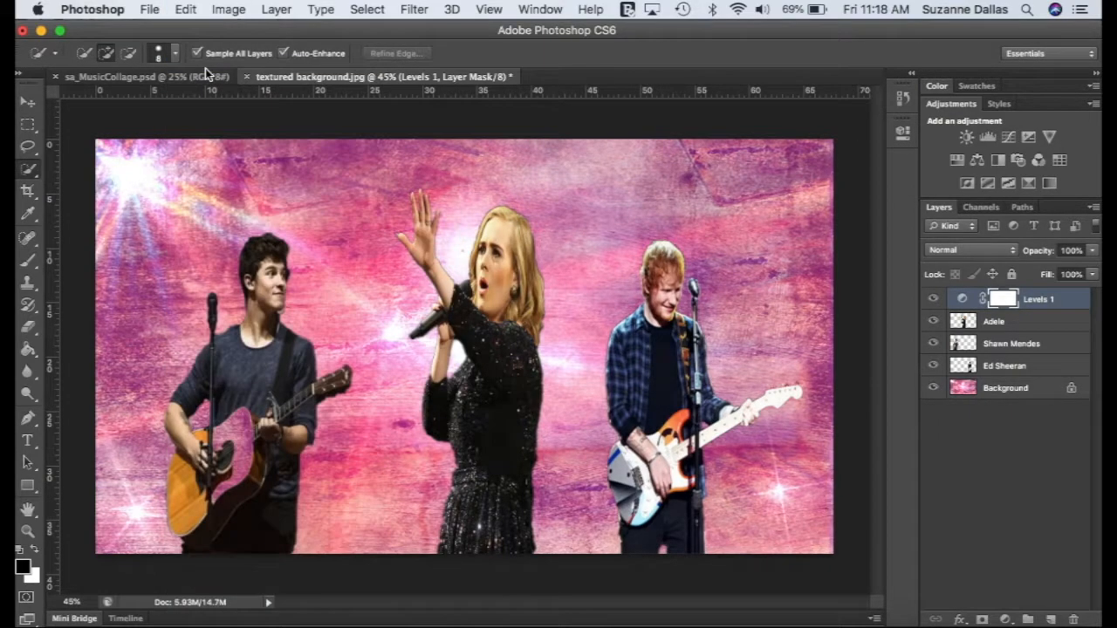
pyautogui.click(184, 9)
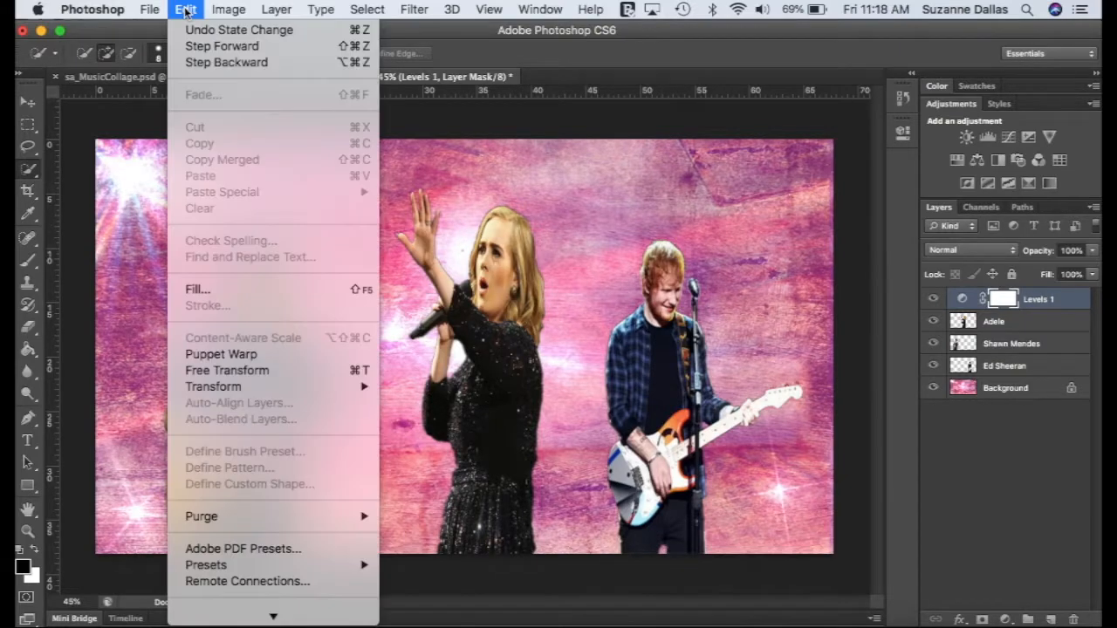
pyautogui.click(205, 62)
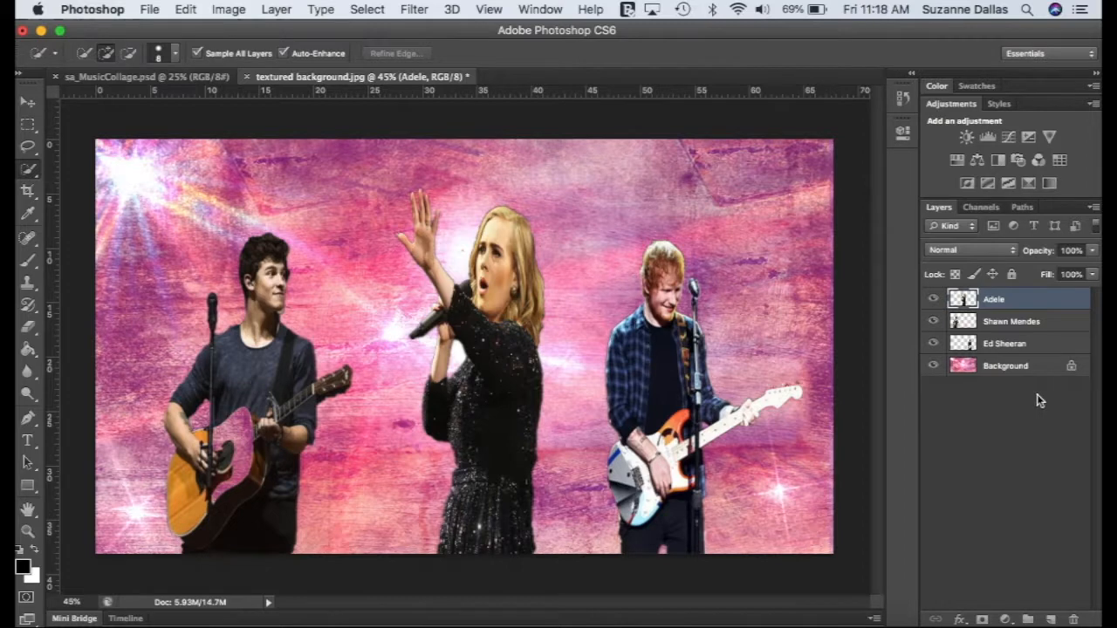
pyautogui.rightClick(967, 301)
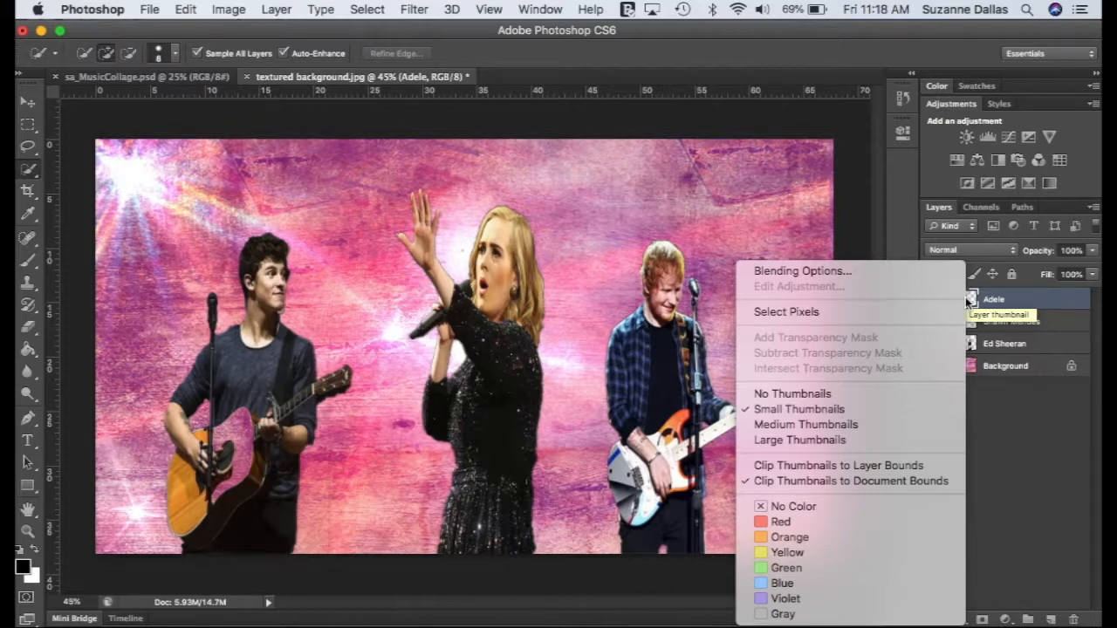
pyautogui.click(868, 444)
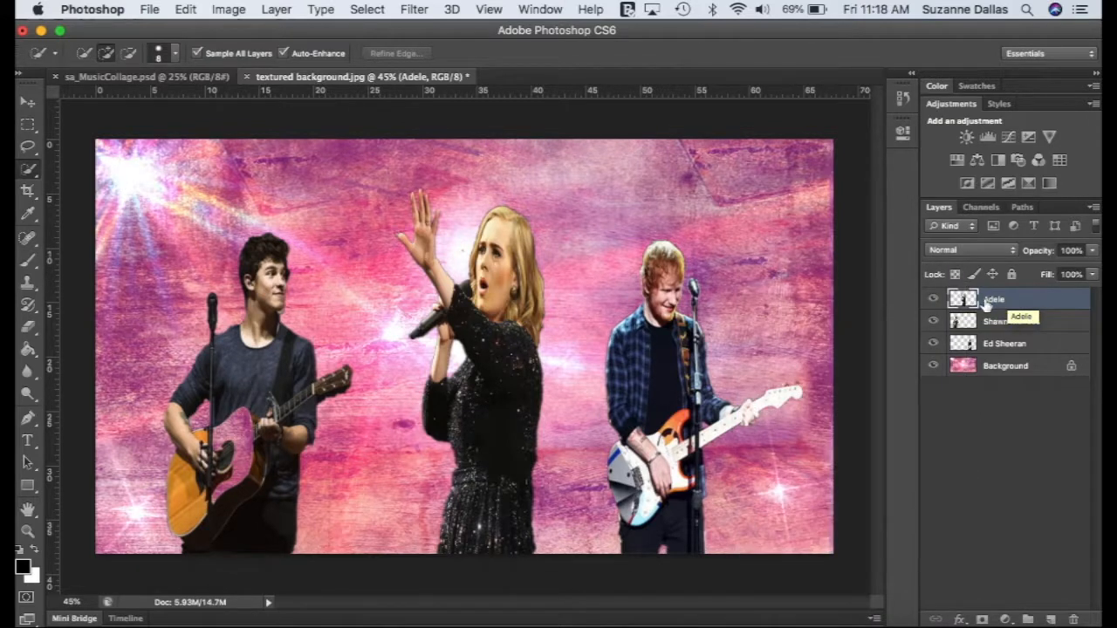
pyautogui.rightClick(967, 299)
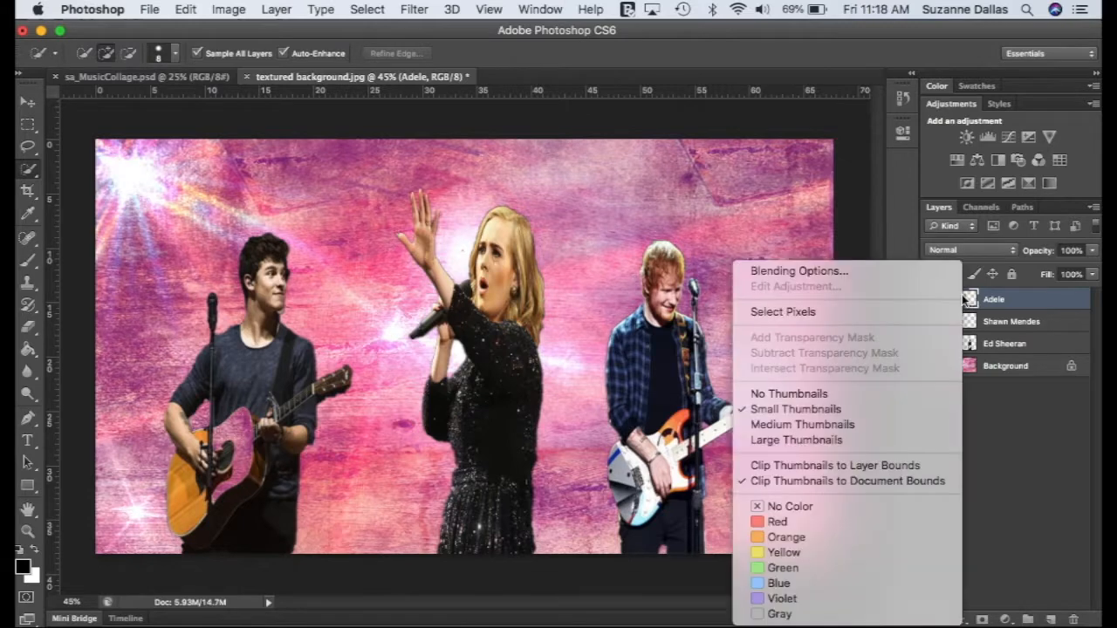
pyautogui.click(966, 300)
# Load the Adele cutout as a selection and add an automatically corrected Levels adjustment layer masked to it
pyautogui.keyDown('super'); pyautogui.click(965, 300); pyautogui.keyUp('super')
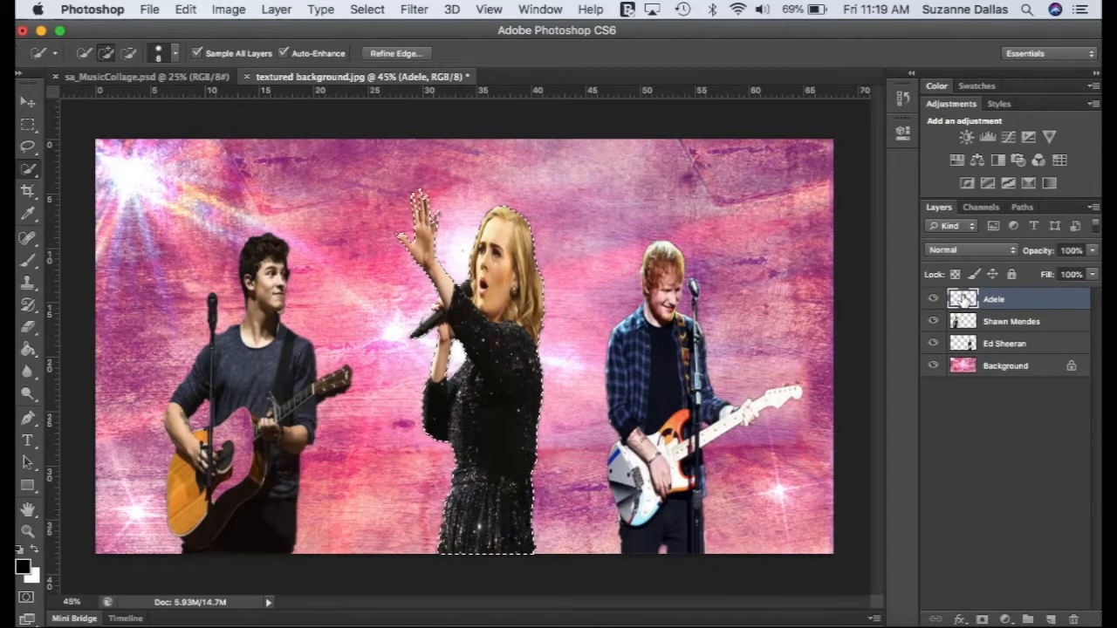
pyautogui.click(987, 138)
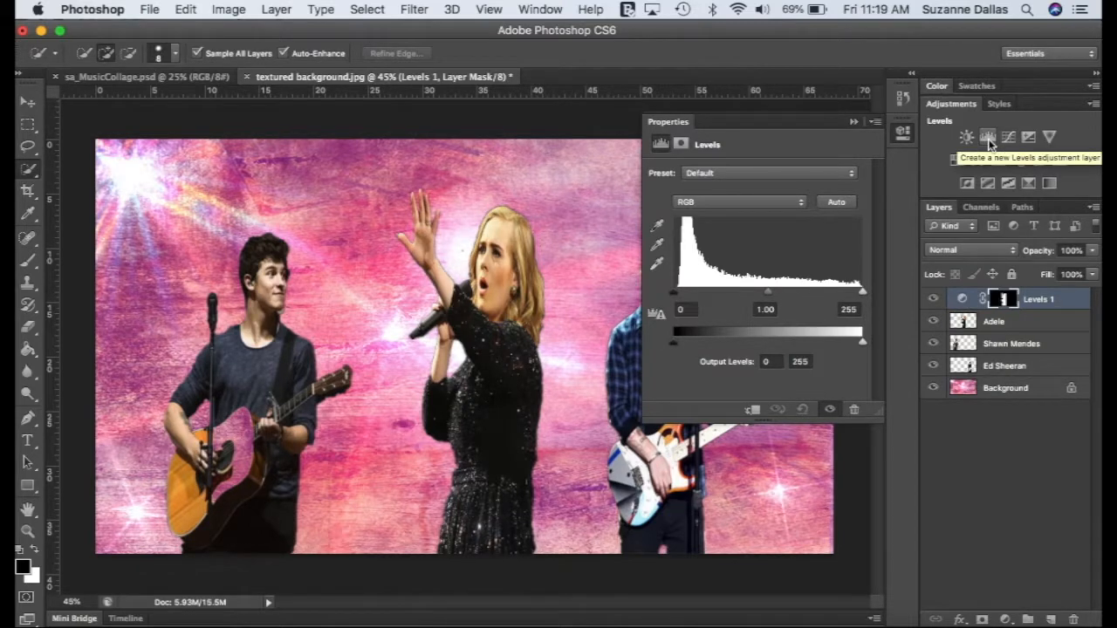
pyautogui.click(837, 203)
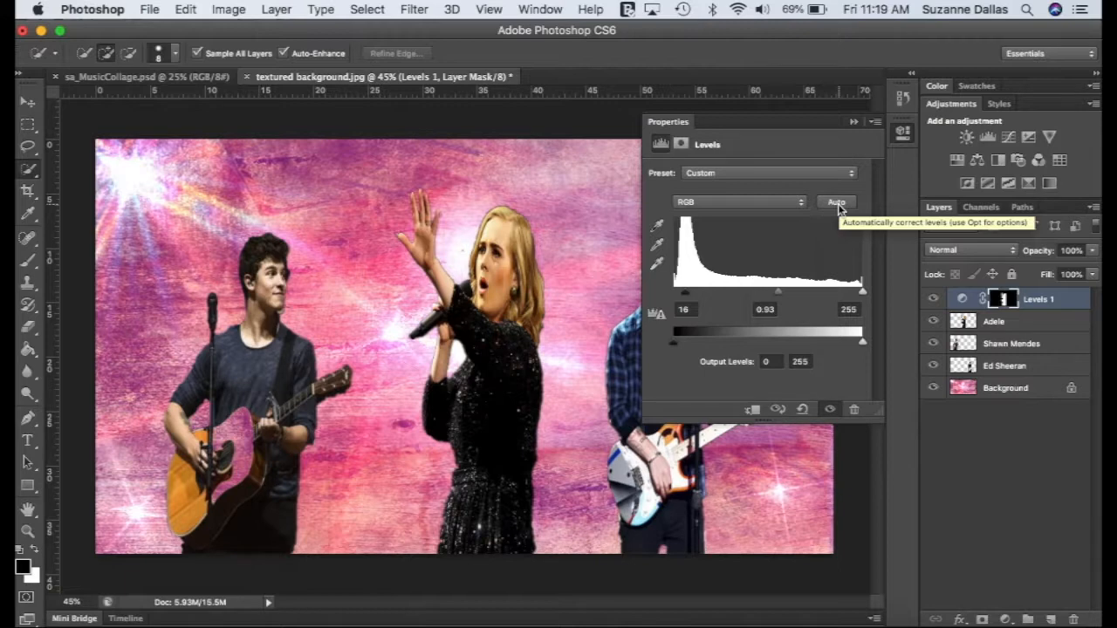
# Open the Filter Gallery for the Adele layer and expand its Artistic filters
pyautogui.click(995, 325)
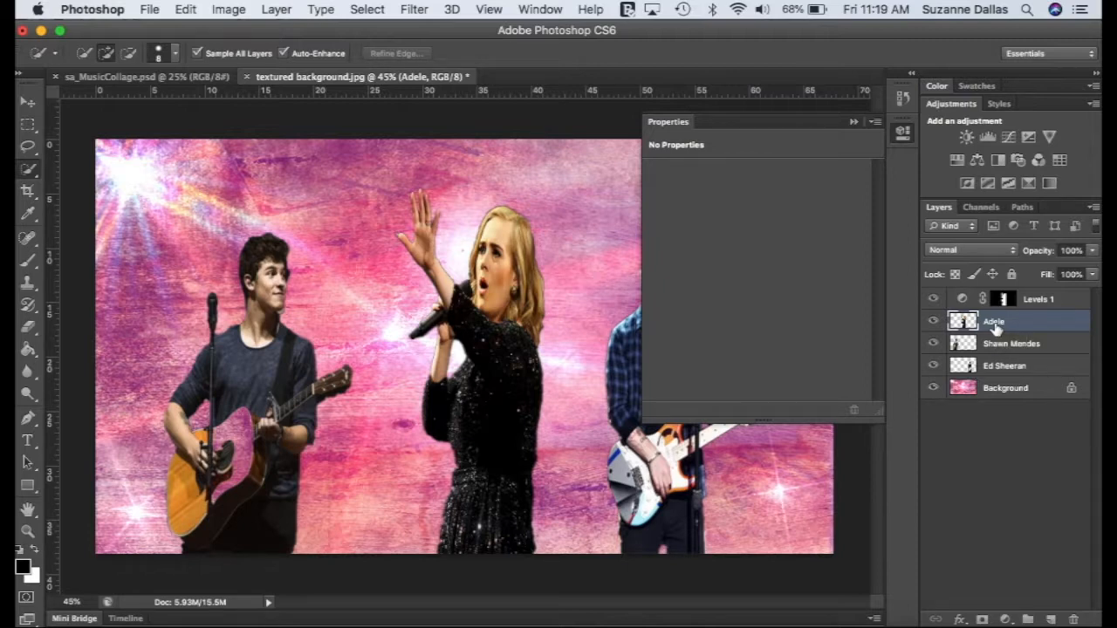
pyautogui.click(853, 121)
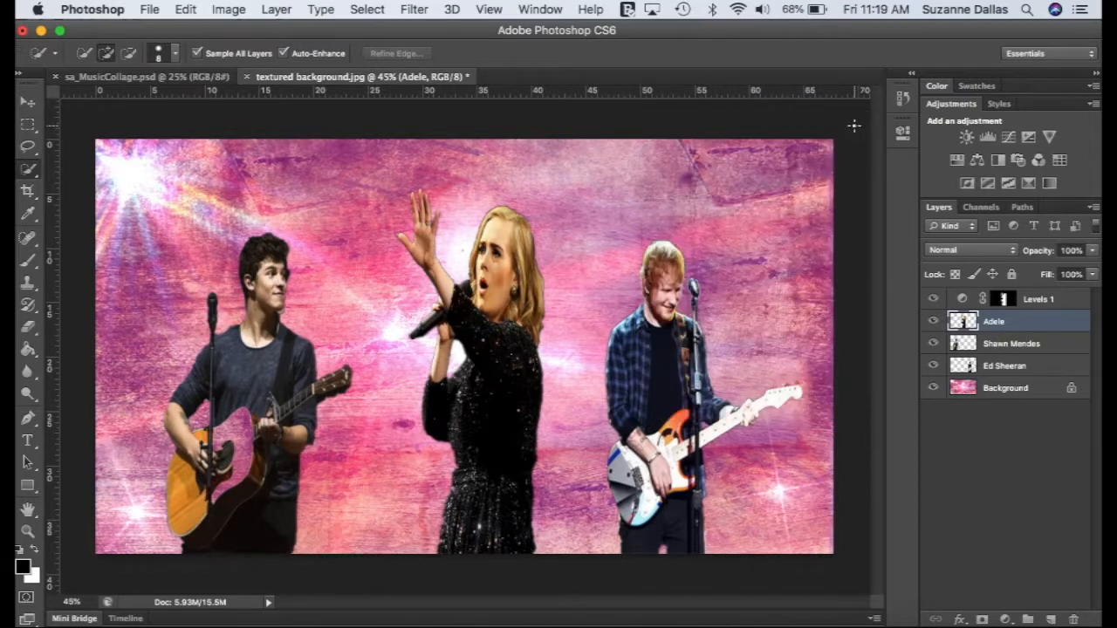
pyautogui.click(413, 10)
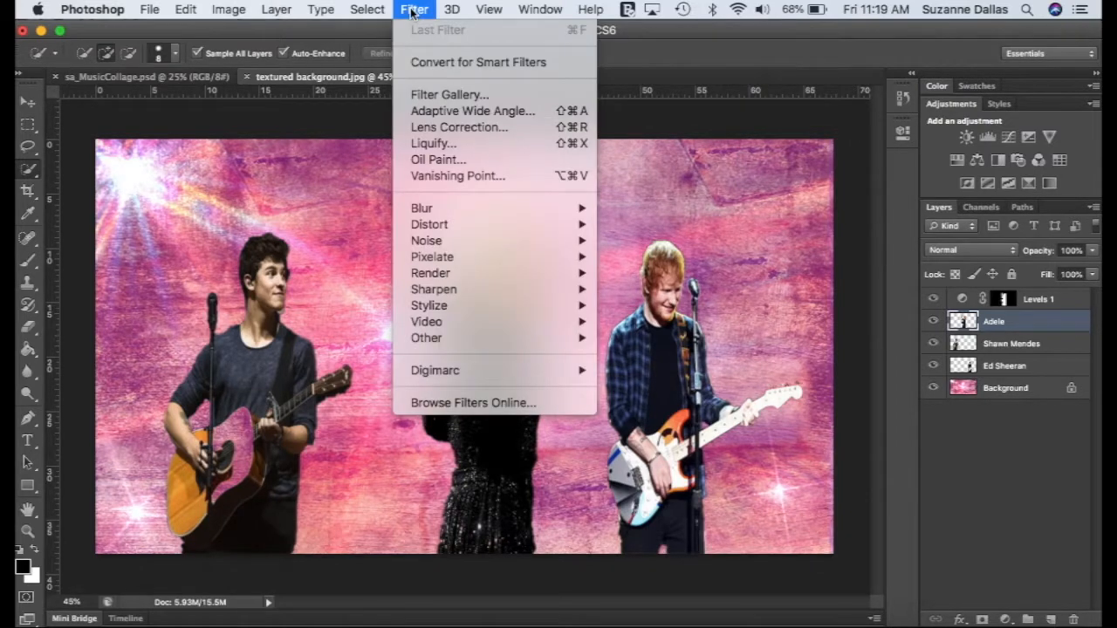
pyautogui.click(448, 96)
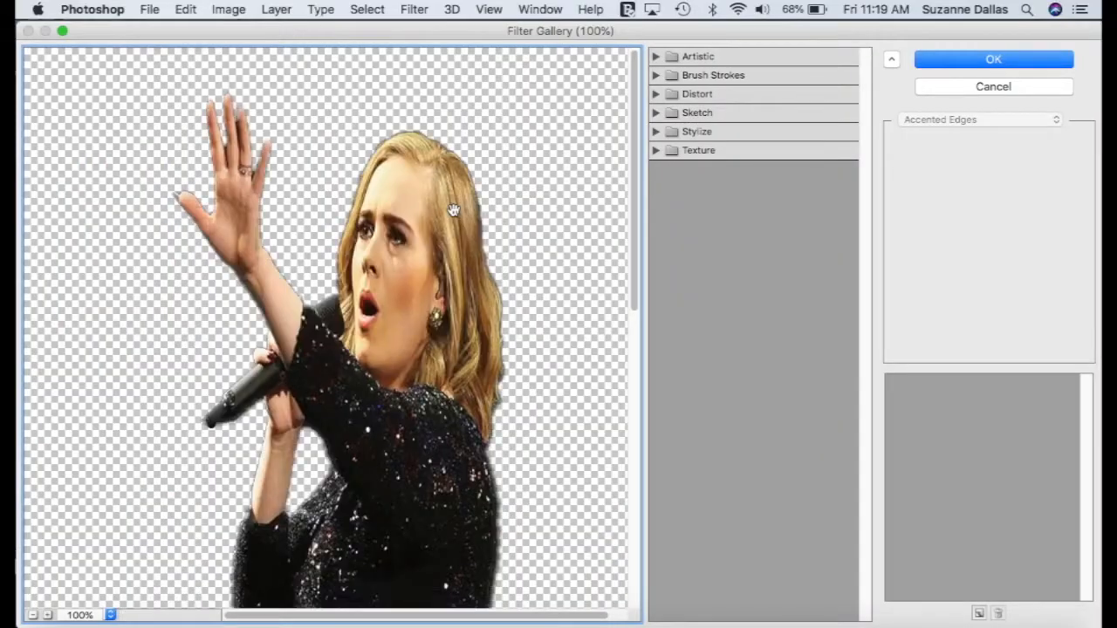
pyautogui.click(655, 57)
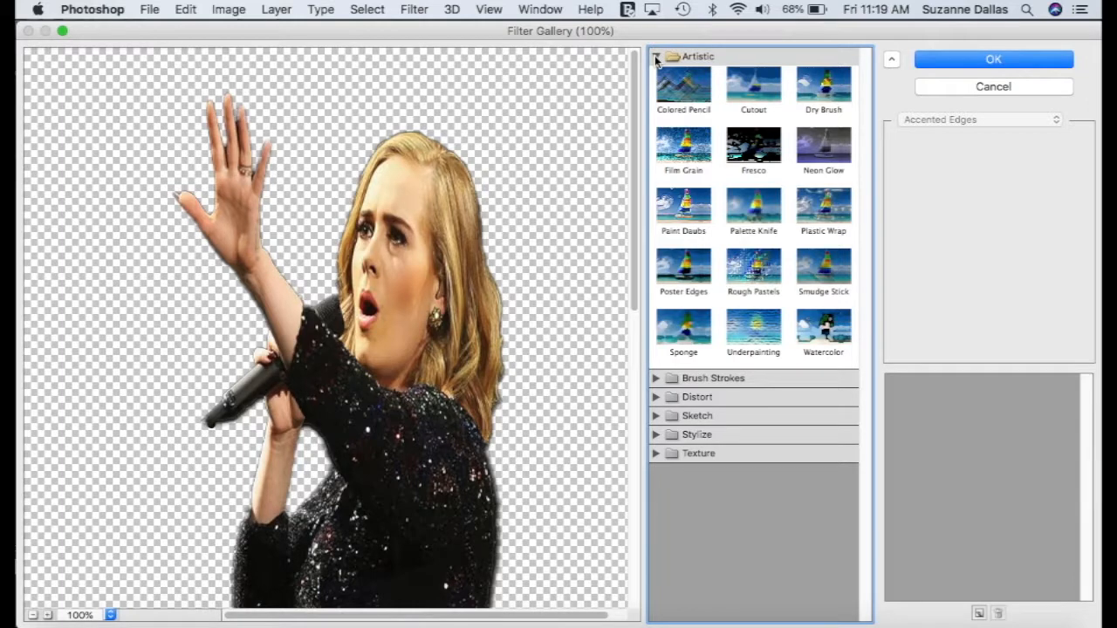
# Preview Watercolor, Smudge Stick, Poster Edges and Paint Daubs on the singer, and apply Film Grain with grain 4, highlight area 0 and intensity 10
pyautogui.click(766, 269)
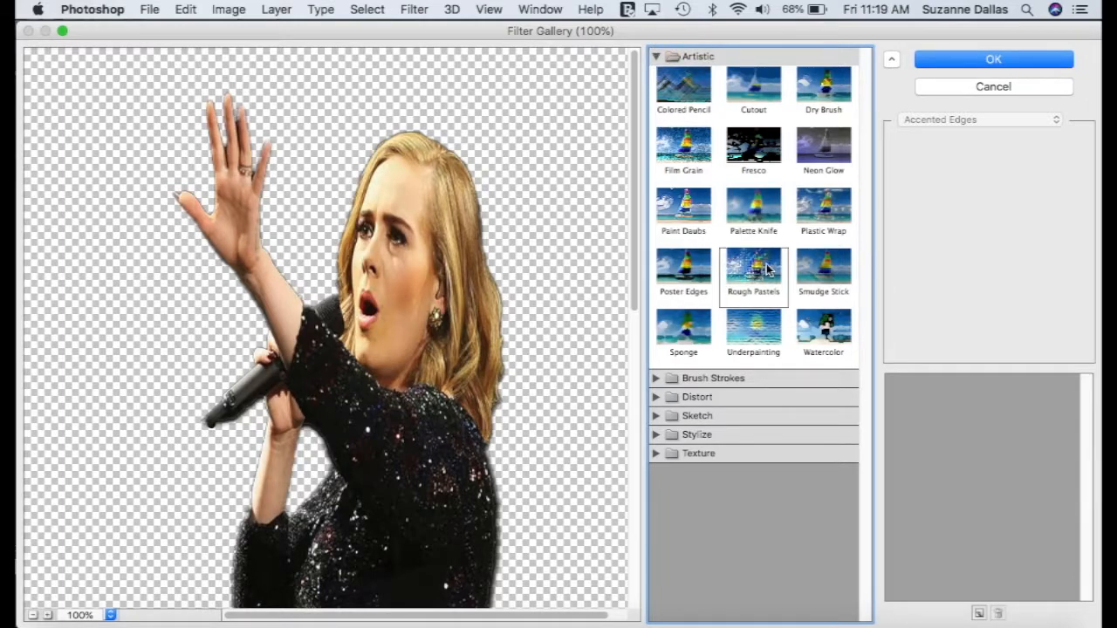
pyautogui.click(826, 329)
pyautogui.click(824, 332)
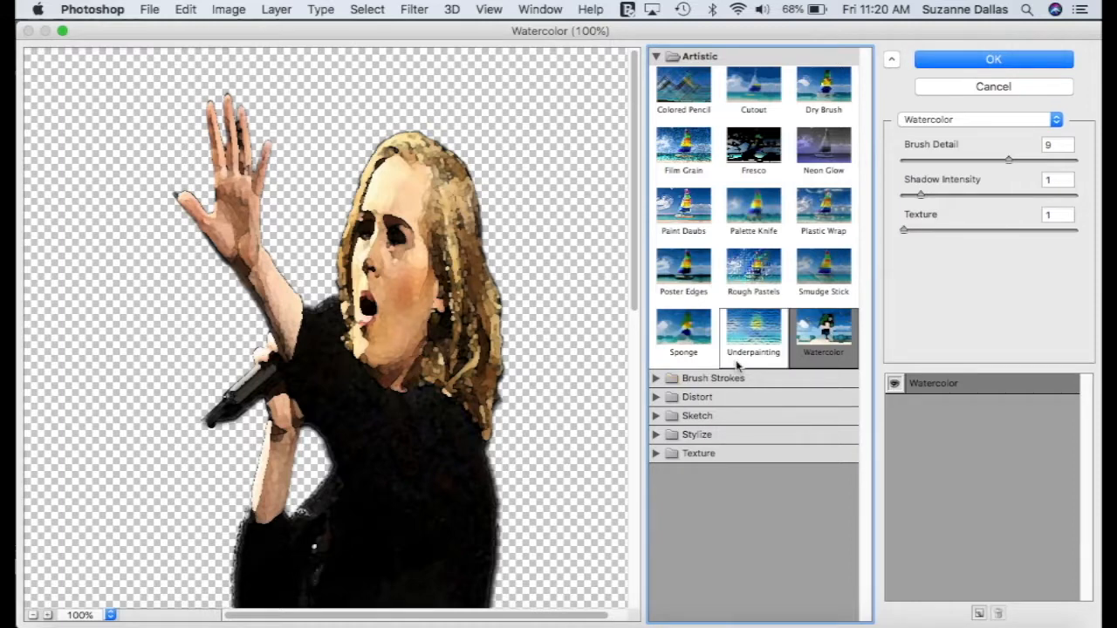
pyautogui.click(820, 270)
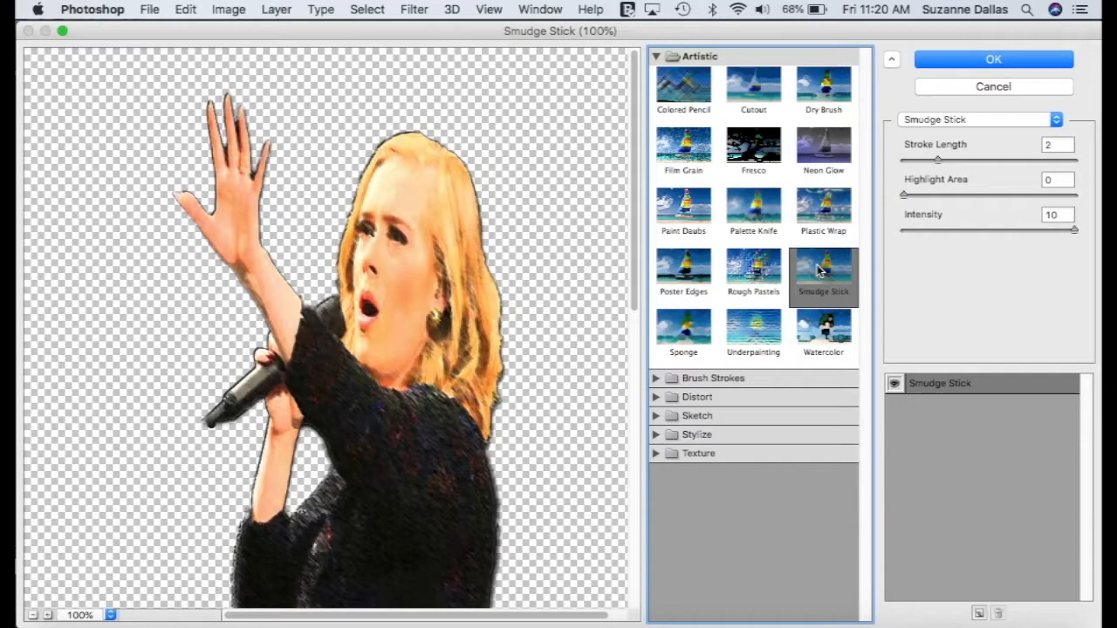
pyautogui.click(745, 272)
pyautogui.click(693, 267)
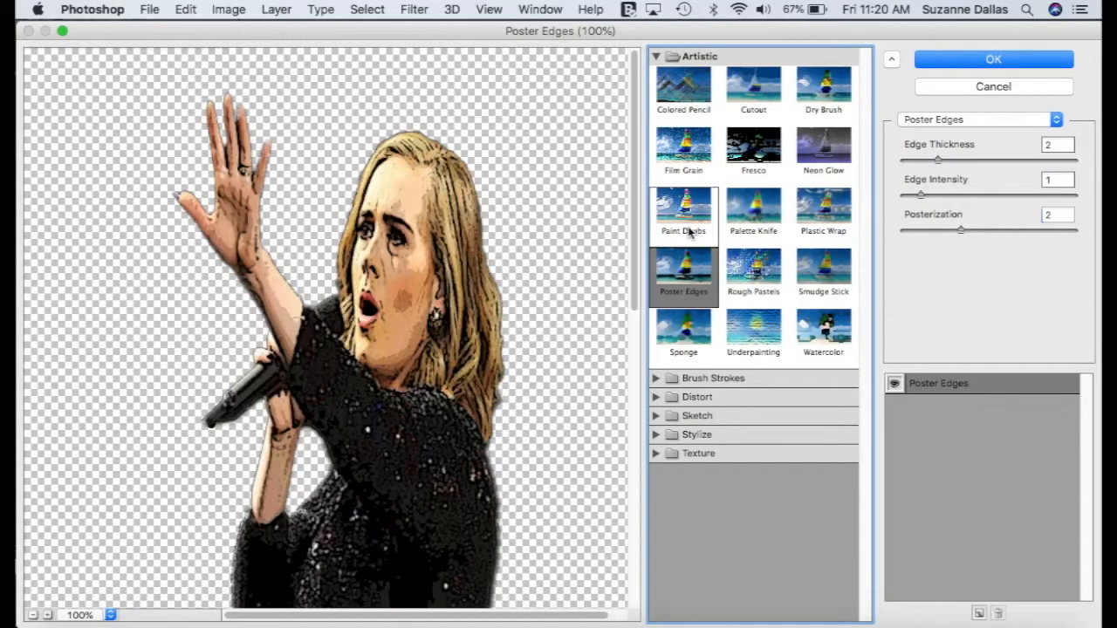
pyautogui.click(689, 220)
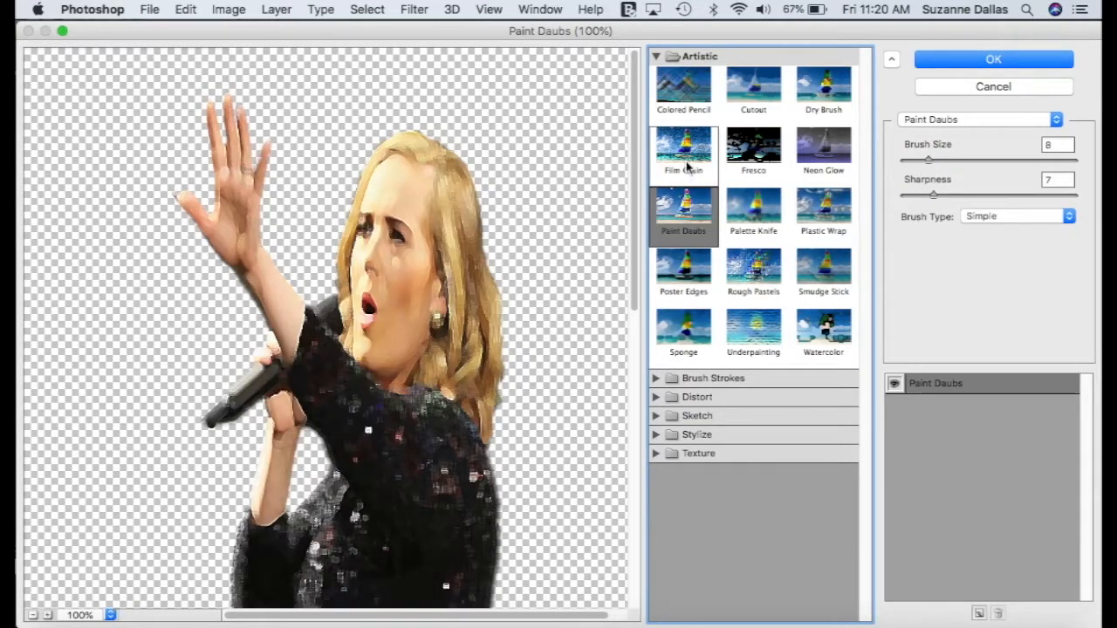
pyautogui.click(686, 168)
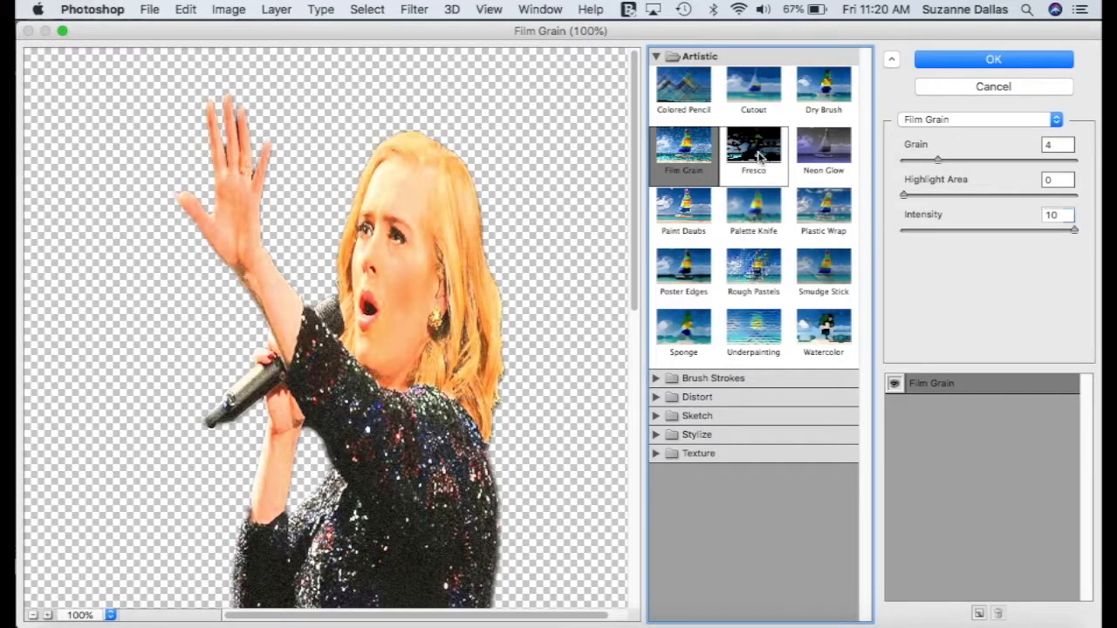
pyautogui.click(998, 61)
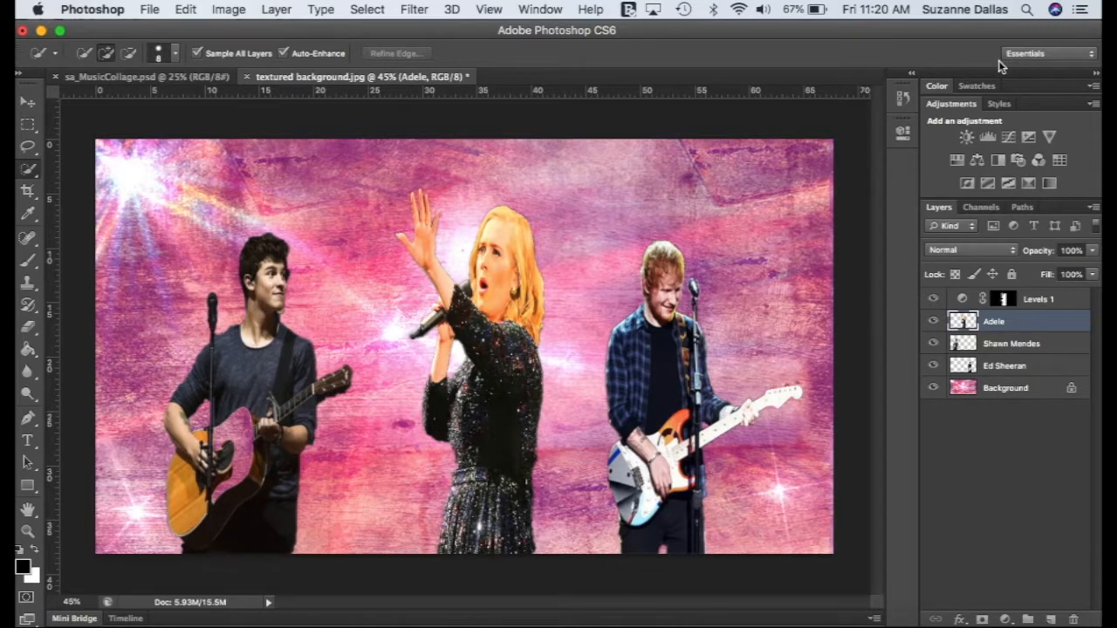
# Load the Shawn Mendes cutout as a selection and add an automatically corrected Levels adjustment layer masked to it
pyautogui.click(1008, 346)
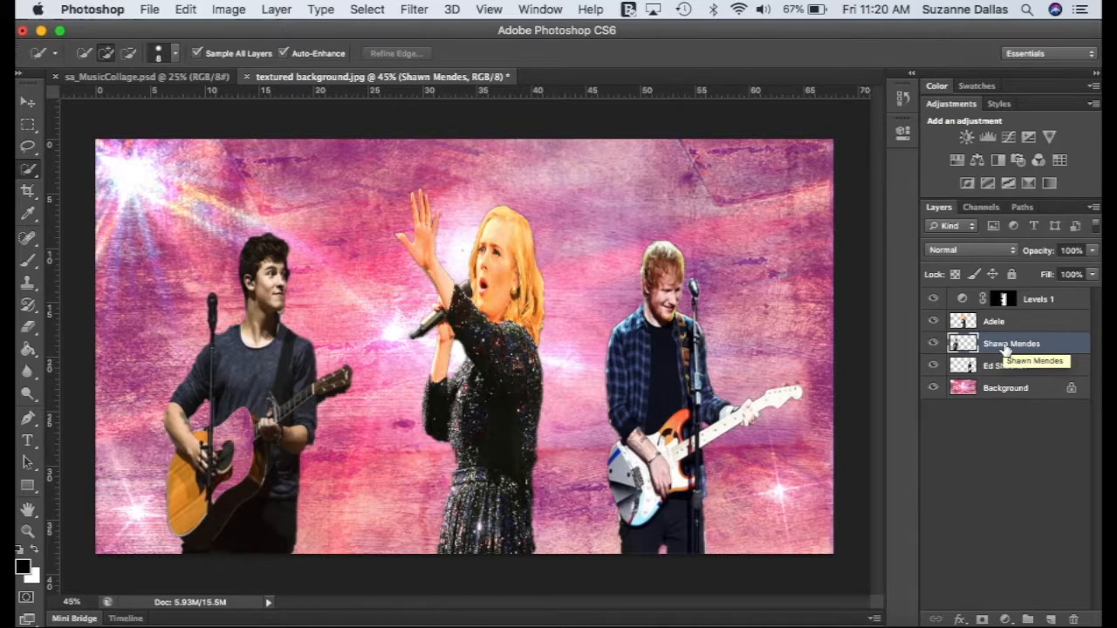
pyautogui.keyDown('super'); pyautogui.click(1008, 347); pyautogui.keyUp('super')
pyautogui.keyDown('super'); pyautogui.click(960, 348); pyautogui.keyUp('super')
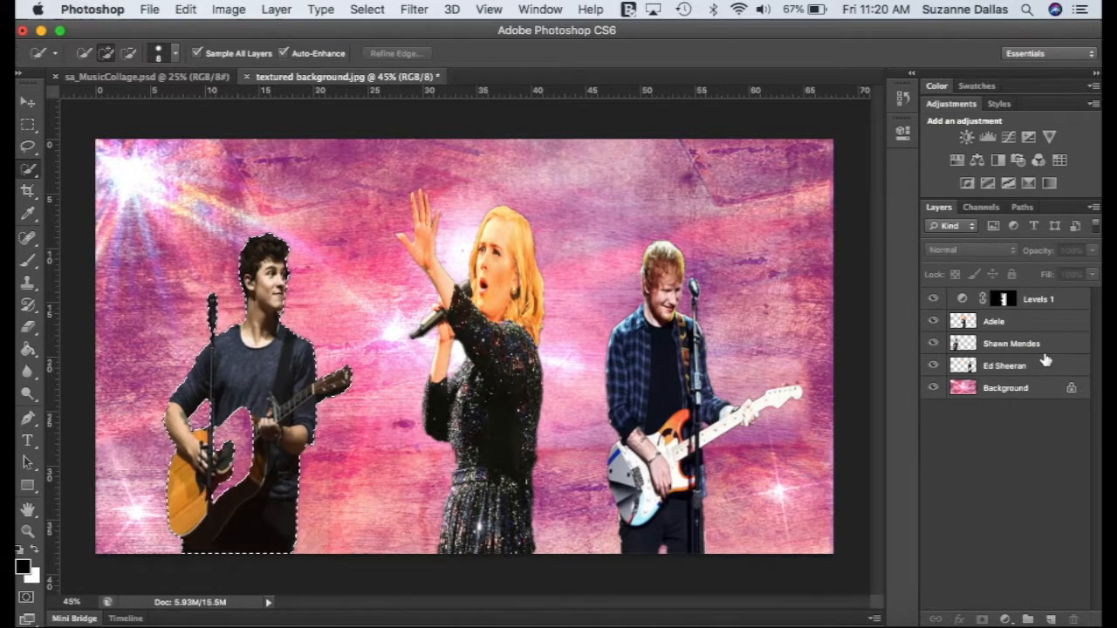
pyautogui.click(987, 139)
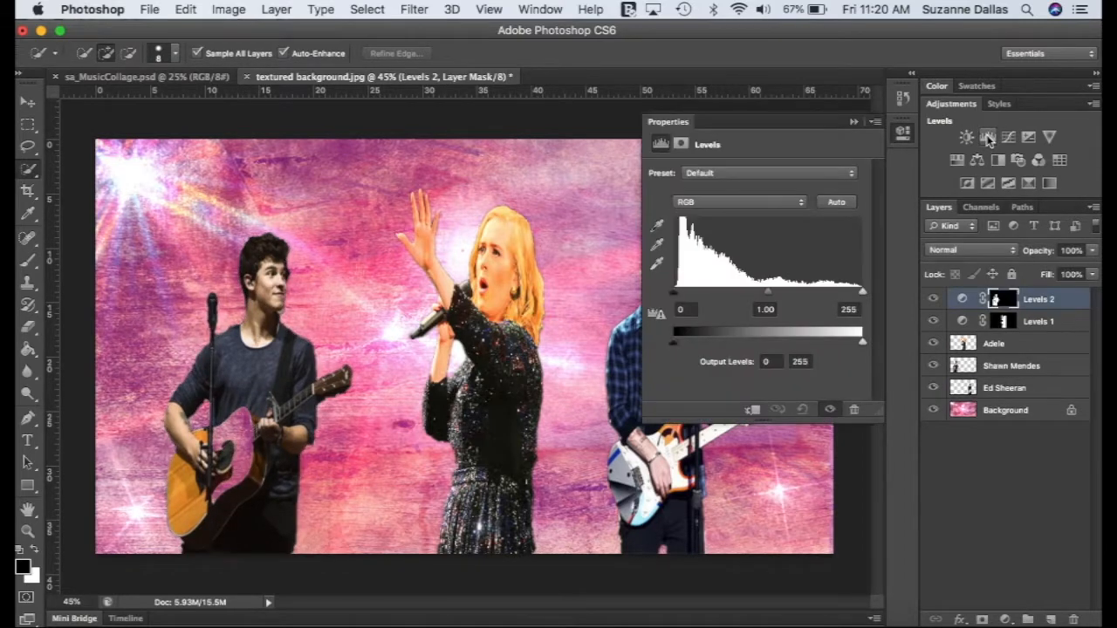
pyautogui.click(836, 201)
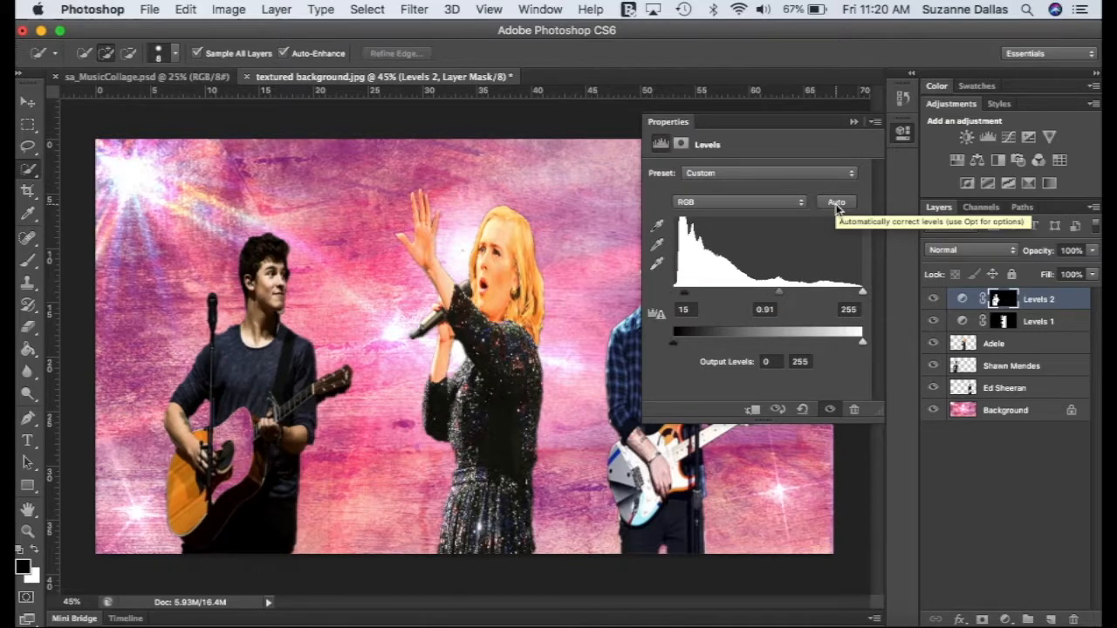
# Open the Filter Gallery for the Shawn Mendes layer and preview Dry Brush, Cutout, Colored Pencil, Palette Knife and Plastic Wrap
pyautogui.click(1007, 368)
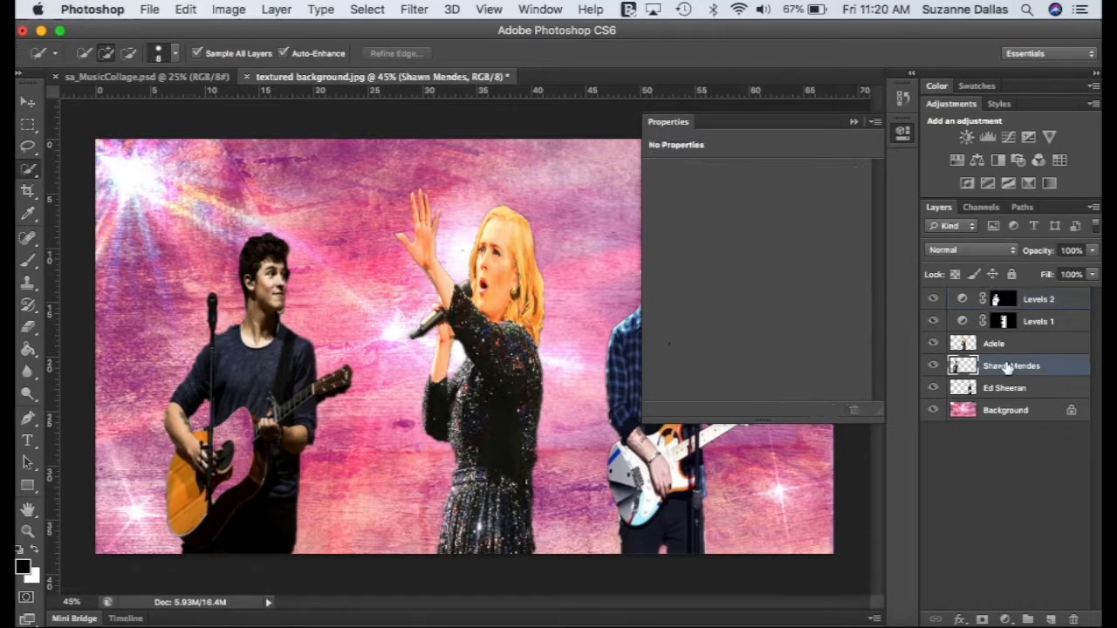
pyautogui.click(853, 121)
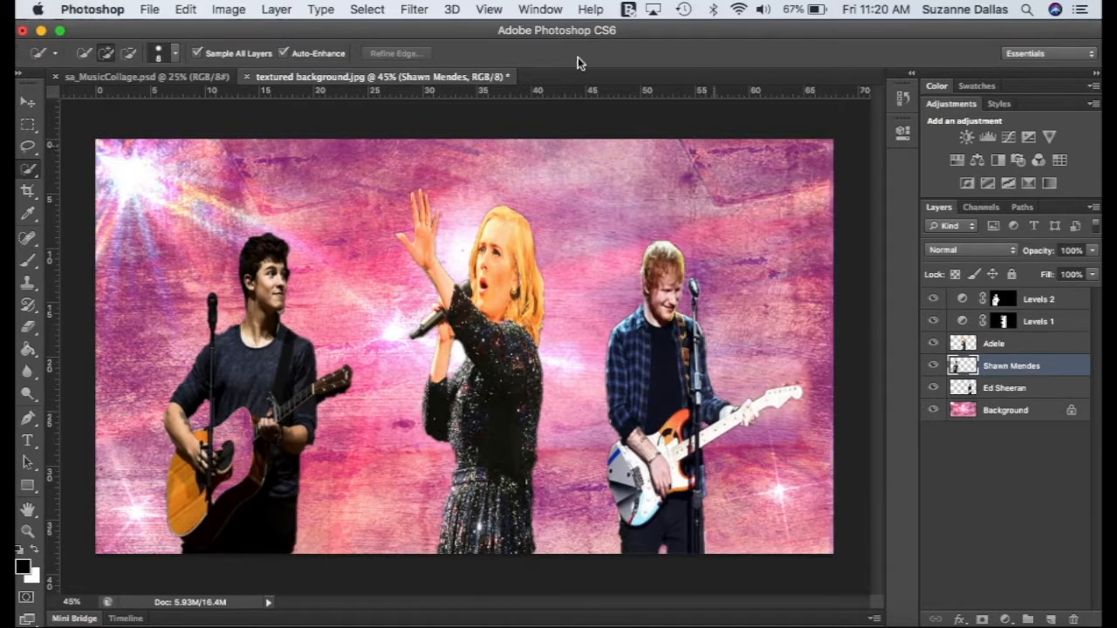
pyautogui.click(414, 9)
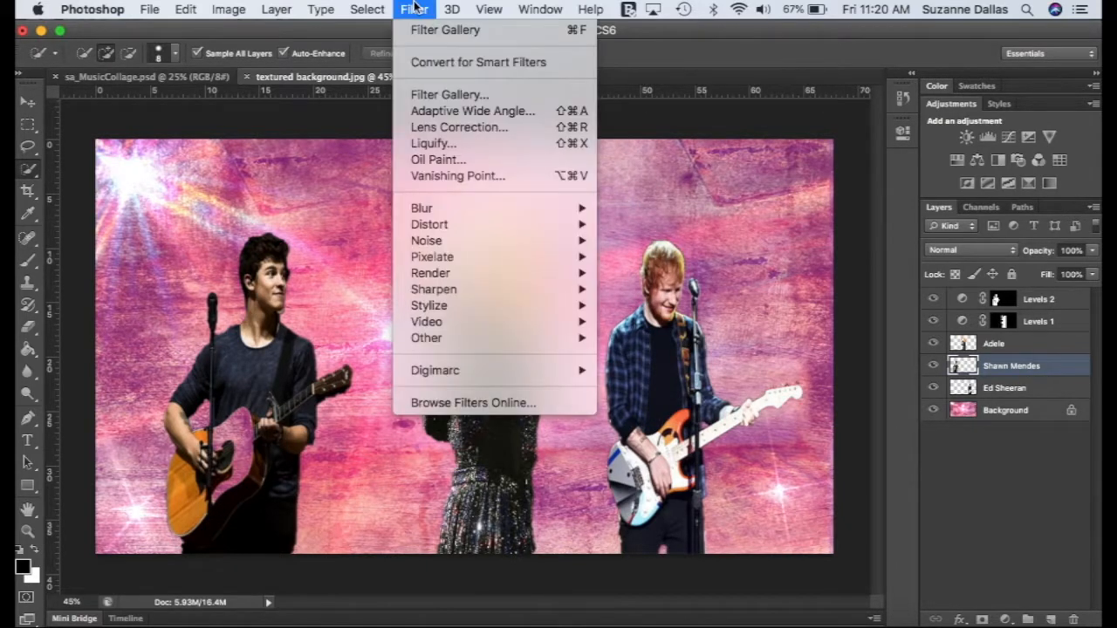
pyautogui.click(458, 95)
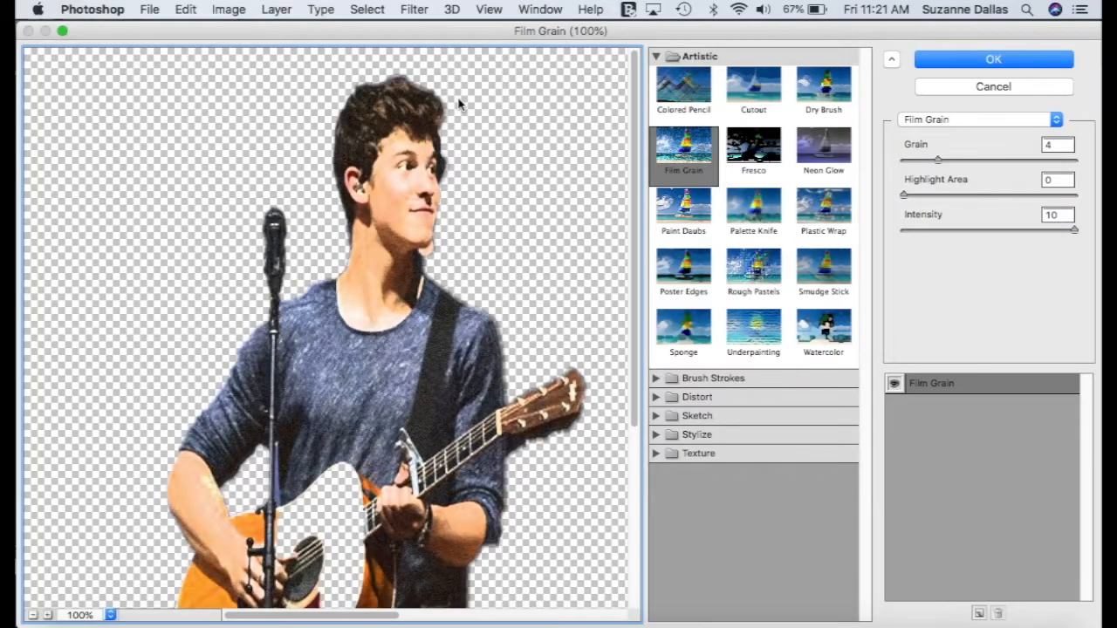
pyautogui.click(820, 150)
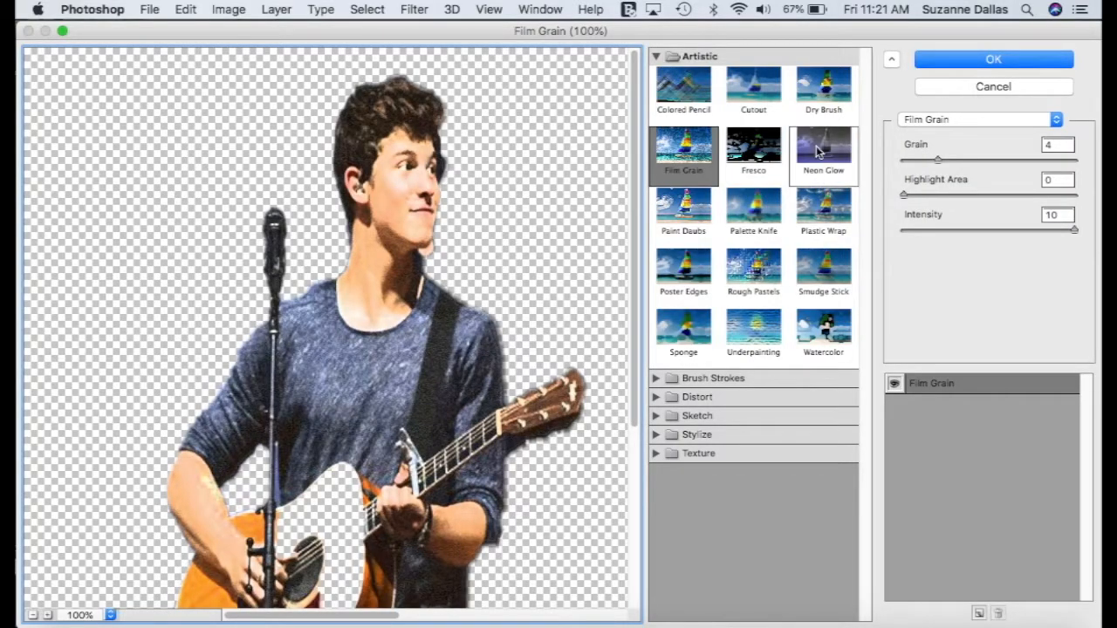
pyautogui.click(817, 87)
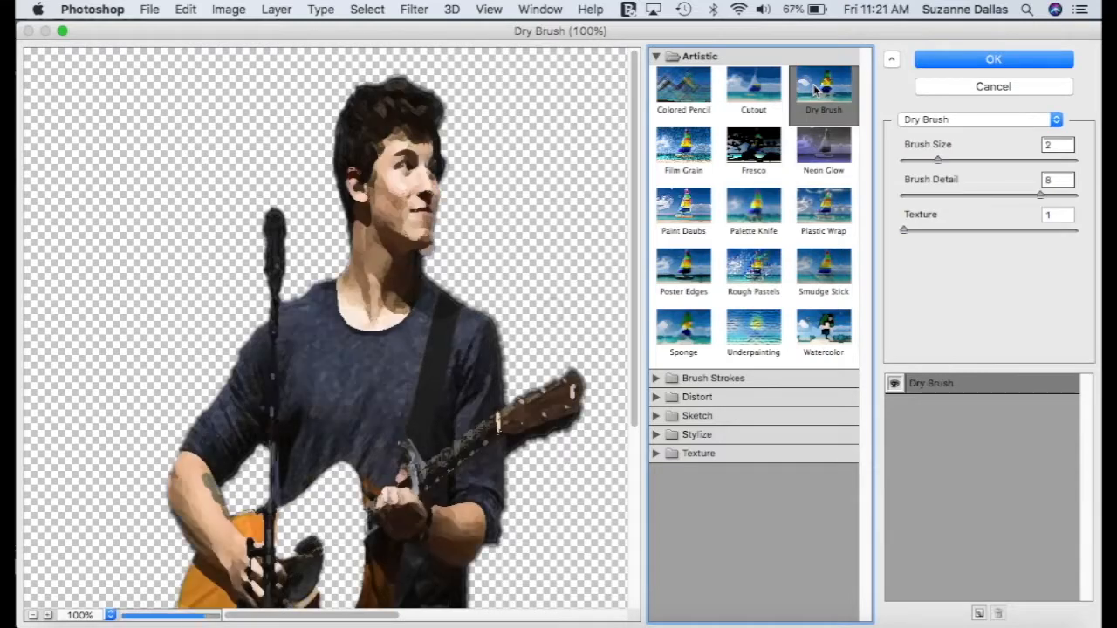
pyautogui.click(762, 81)
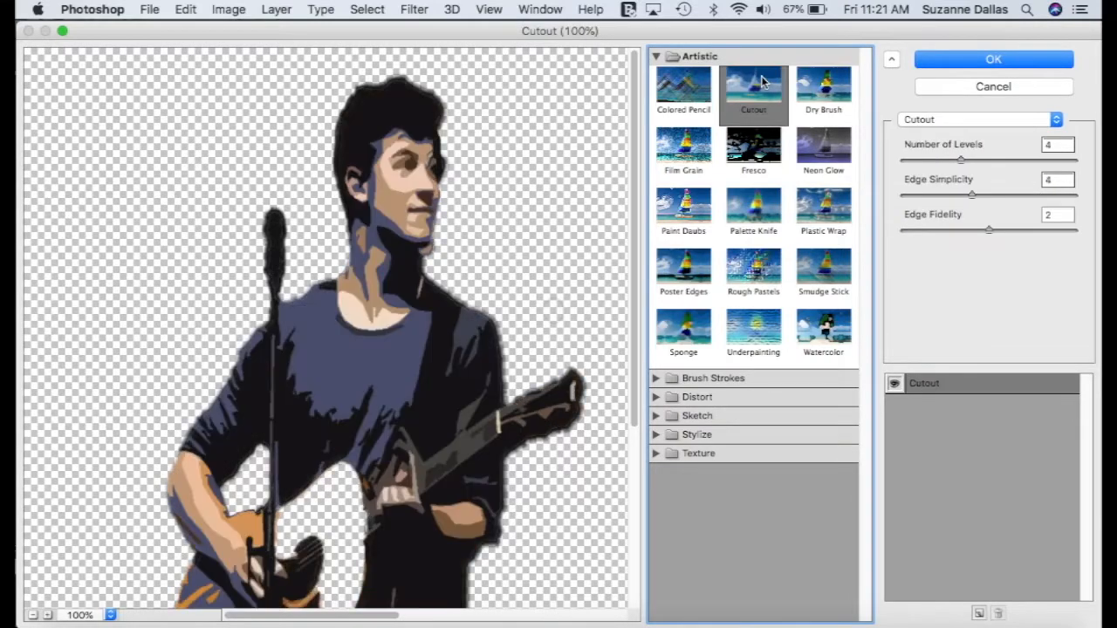
pyautogui.click(682, 87)
pyautogui.click(755, 222)
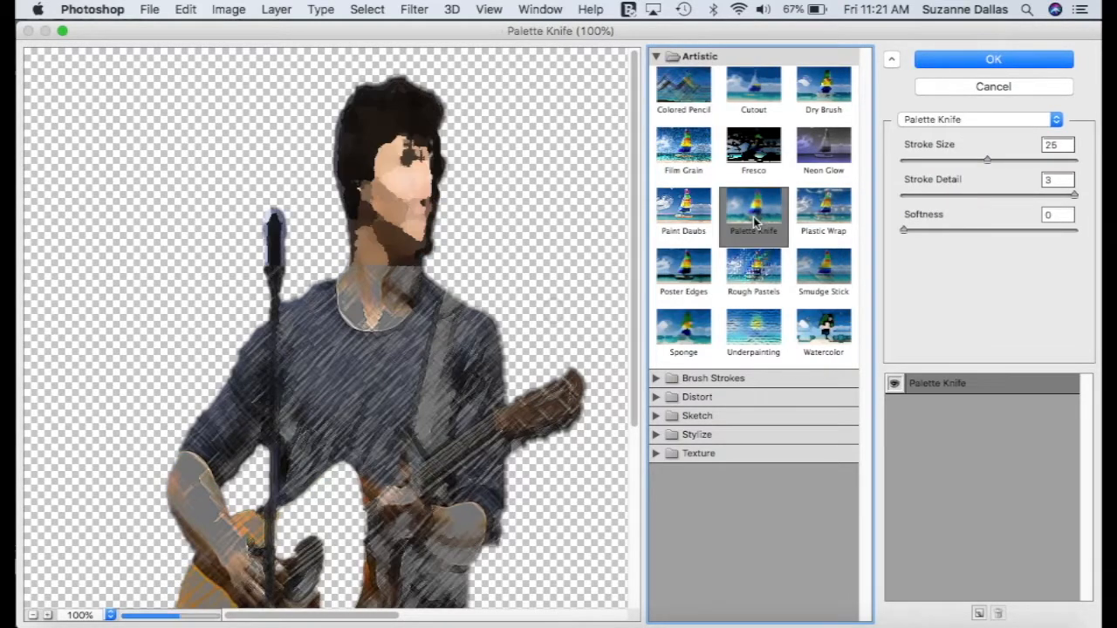
pyautogui.click(823, 225)
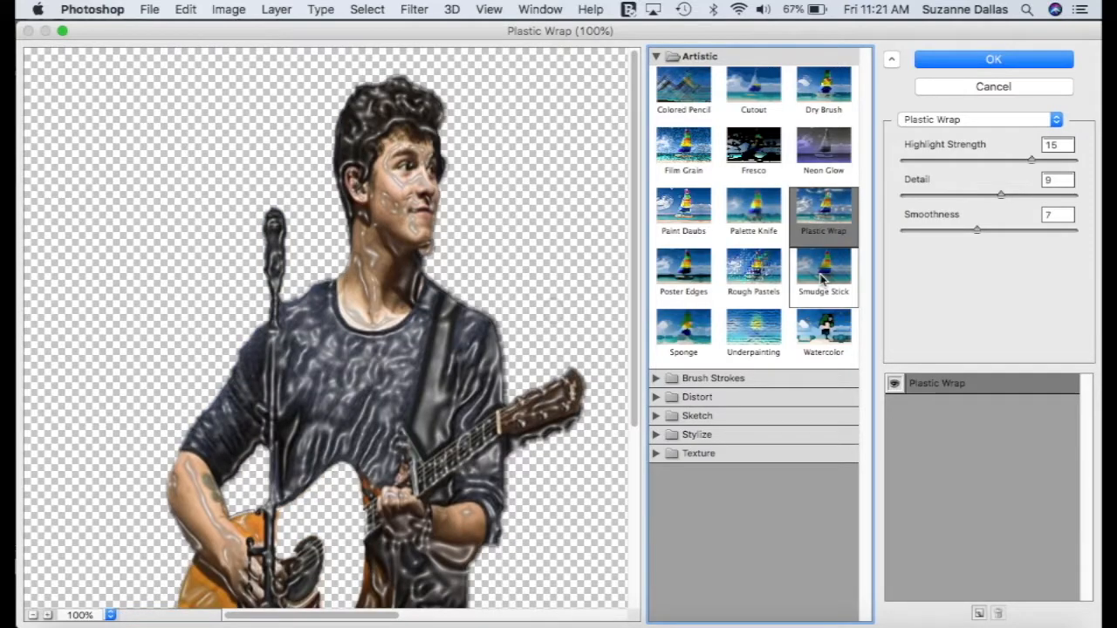
# Preview Smudge Stick, Poster Edges, Sponge and Underpainting, and apply Watercolor twice with brush detail 9, shadow intensity 1 and texture 1
pyautogui.click(820, 277)
pyautogui.click(691, 266)
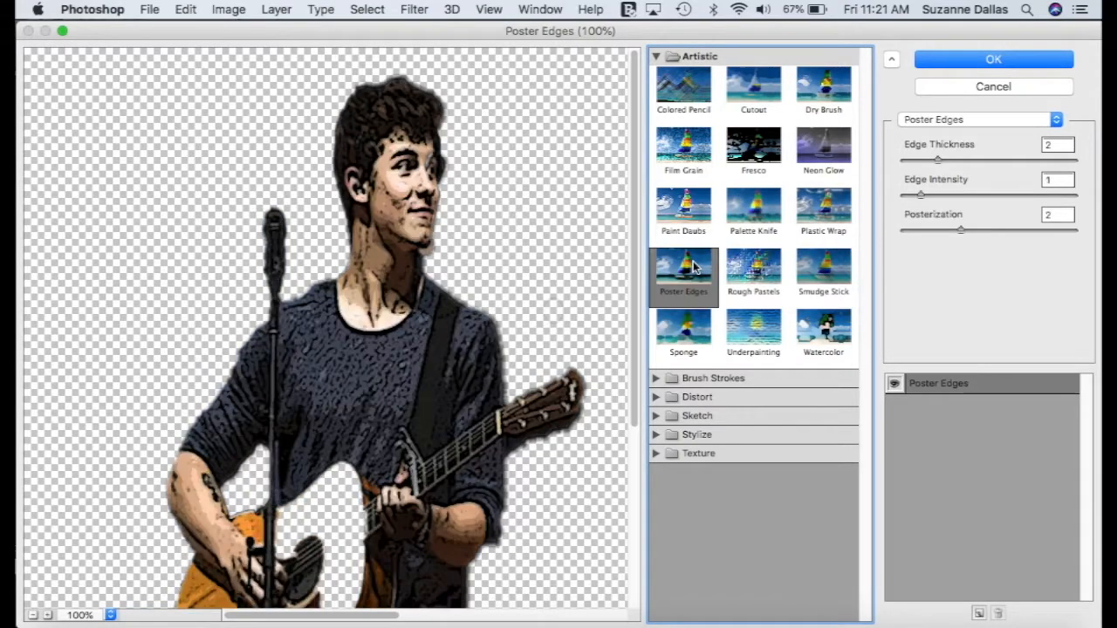
pyautogui.click(692, 333)
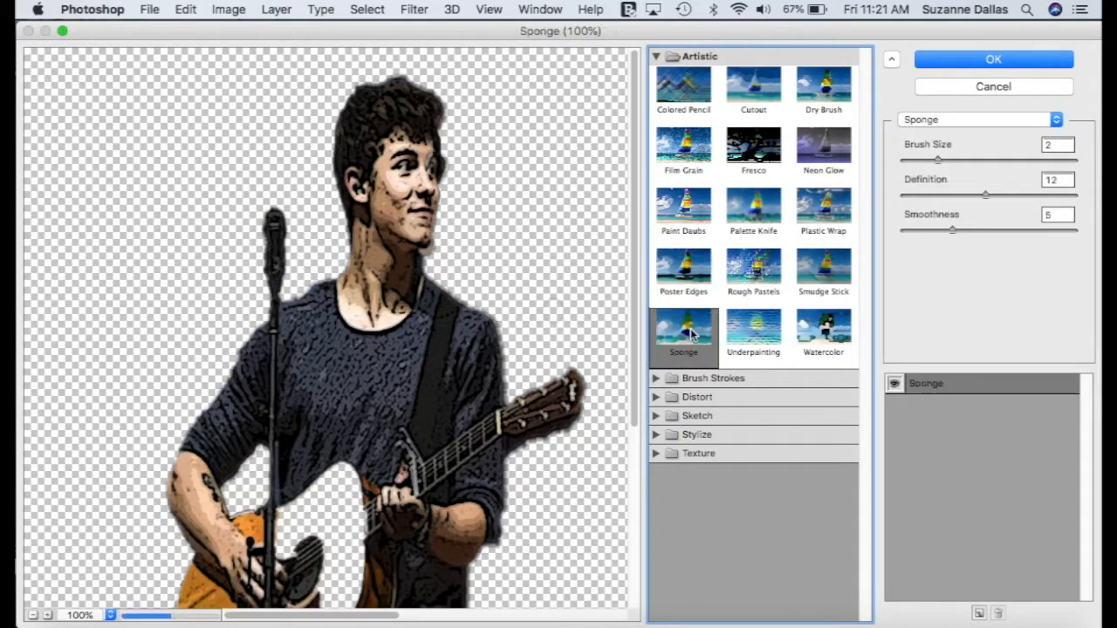
pyautogui.click(741, 340)
pyautogui.click(821, 328)
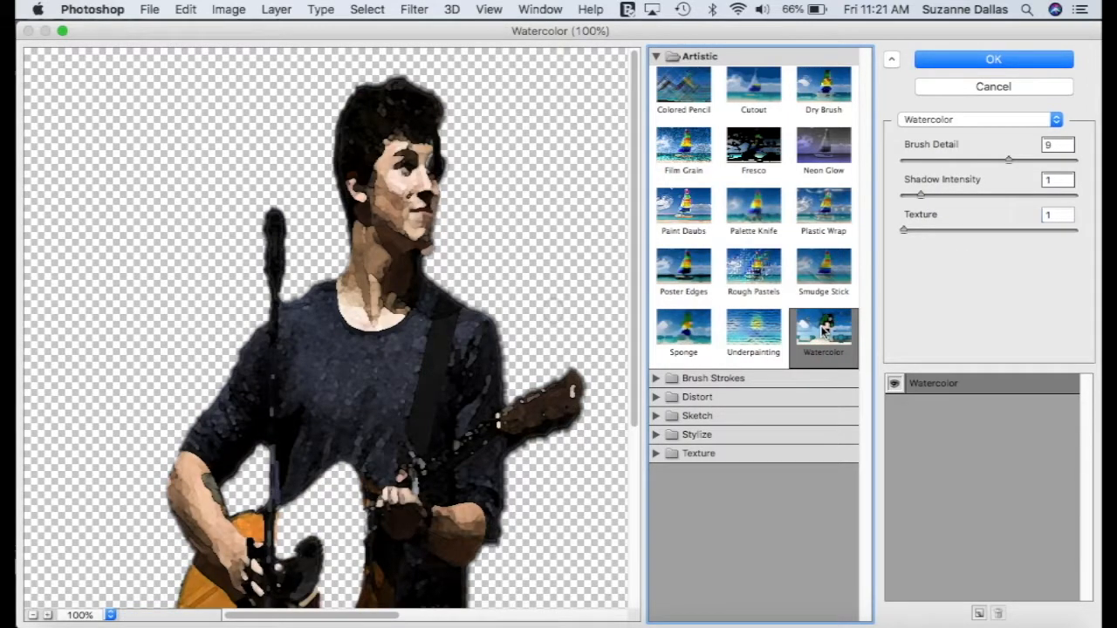
pyautogui.click(1009, 62)
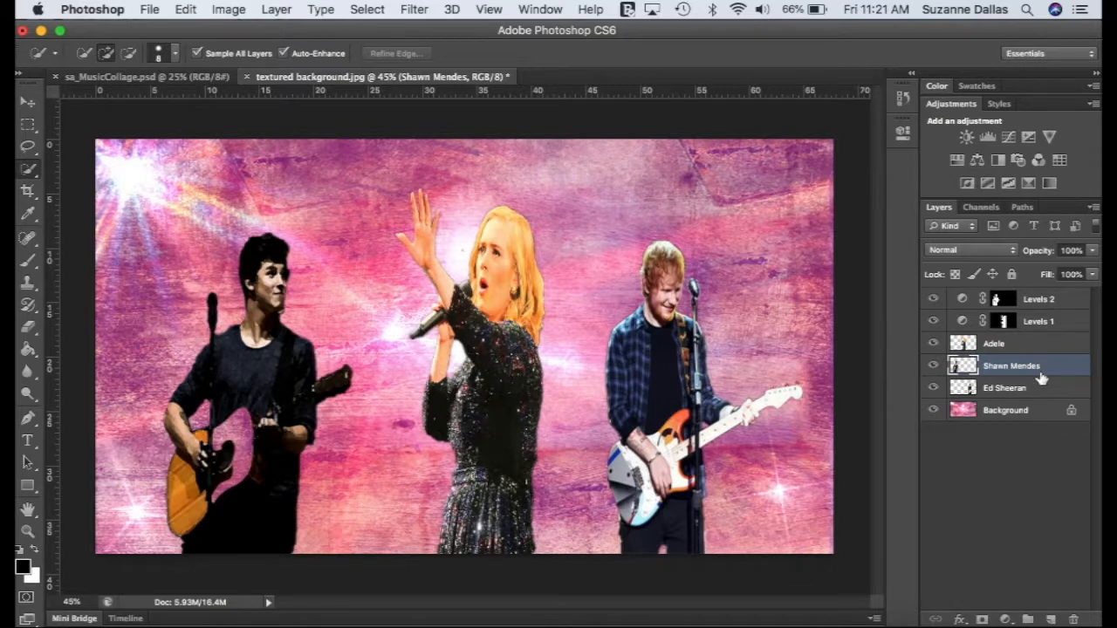
pyautogui.click(410, 9)
pyautogui.click(433, 33)
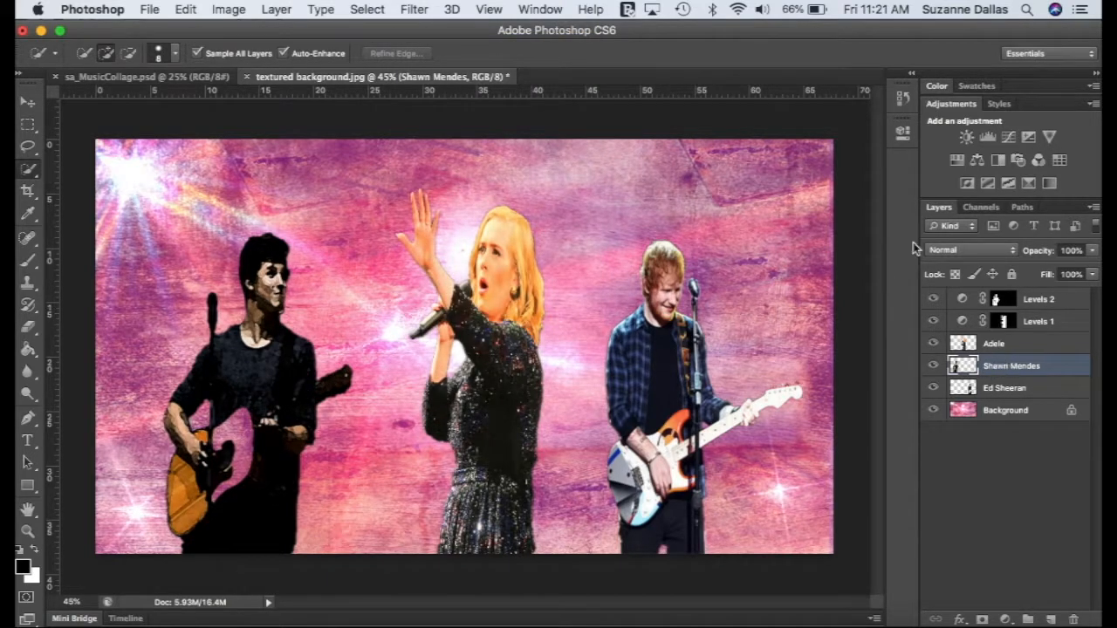
# Reopen the Filter Gallery for the Shawn Mendes layer, compare Film Grain, Watercolor and Cutout, and leave without applying any
pyautogui.click(412, 9)
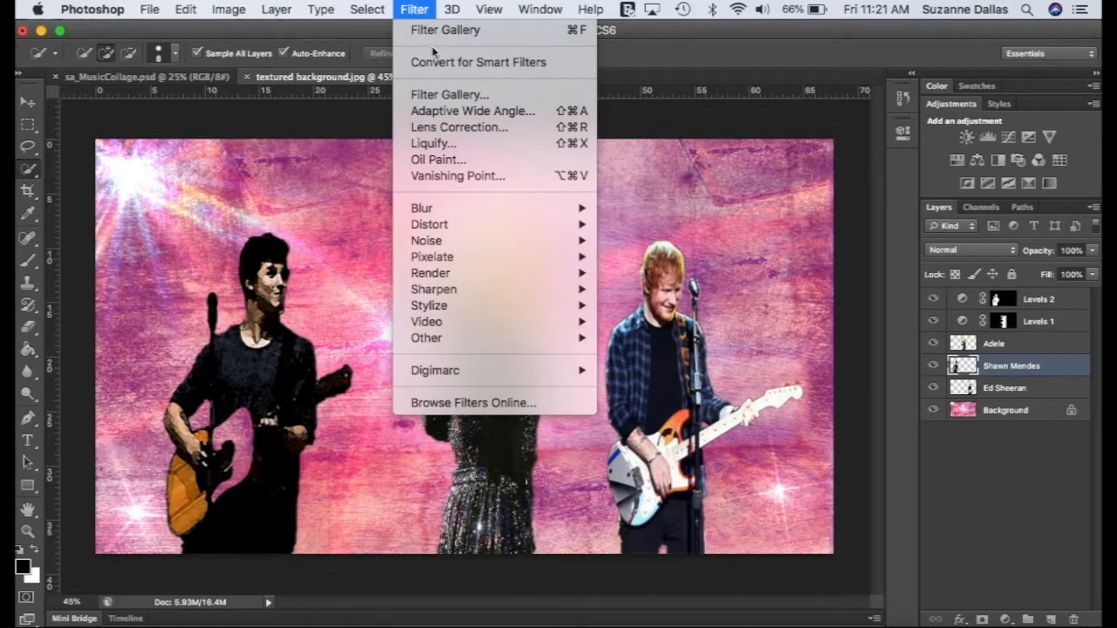
pyautogui.click(454, 95)
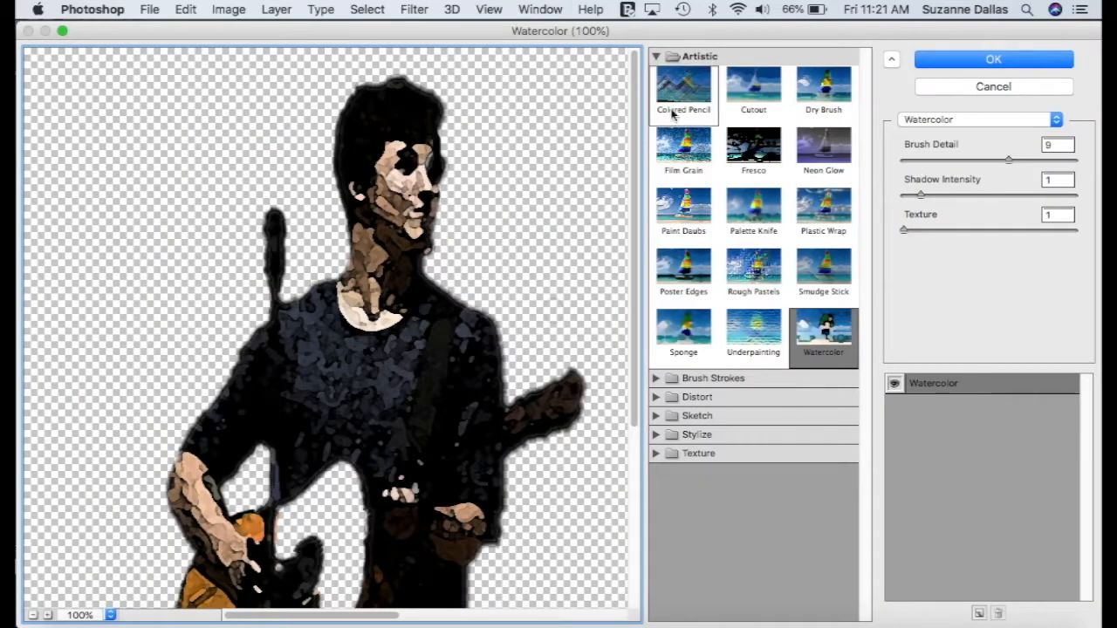
pyautogui.click(682, 148)
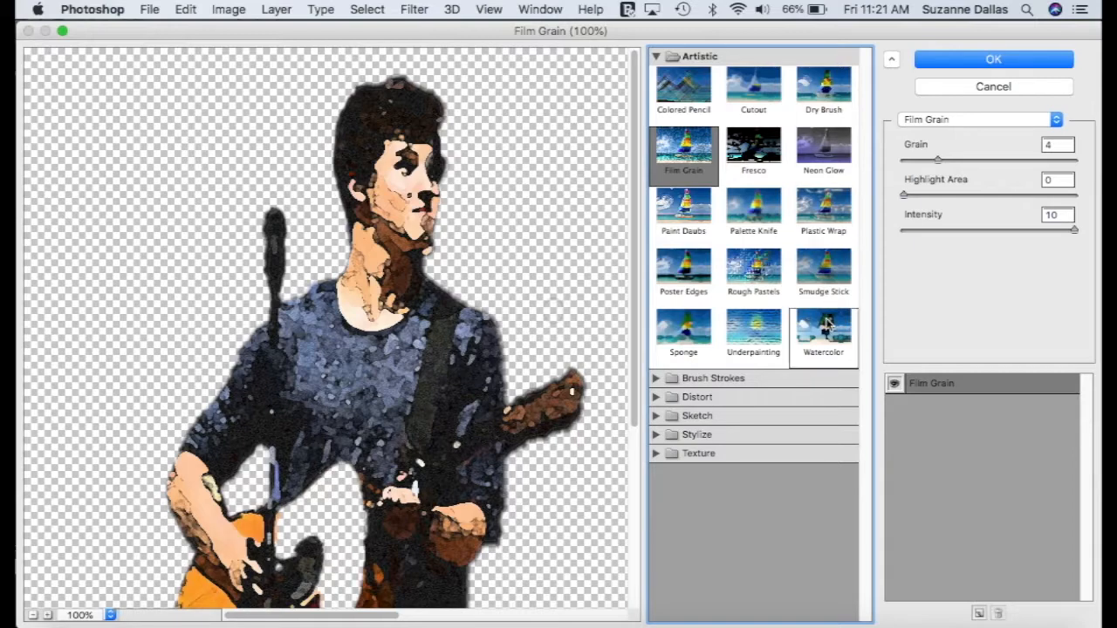
pyautogui.click(827, 324)
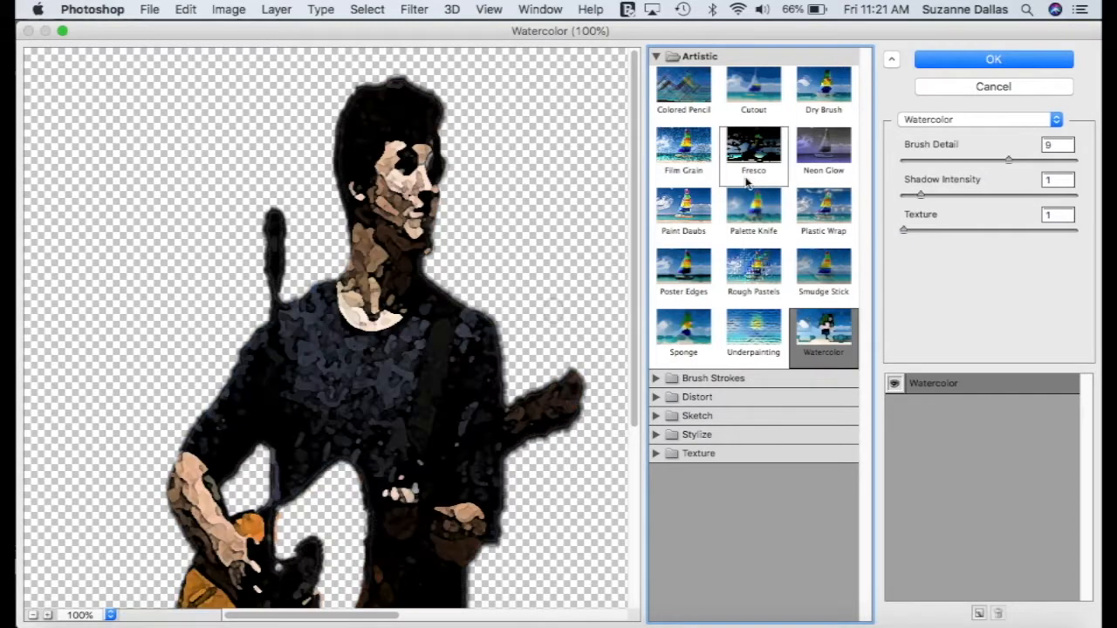
pyautogui.click(689, 150)
pyautogui.click(755, 94)
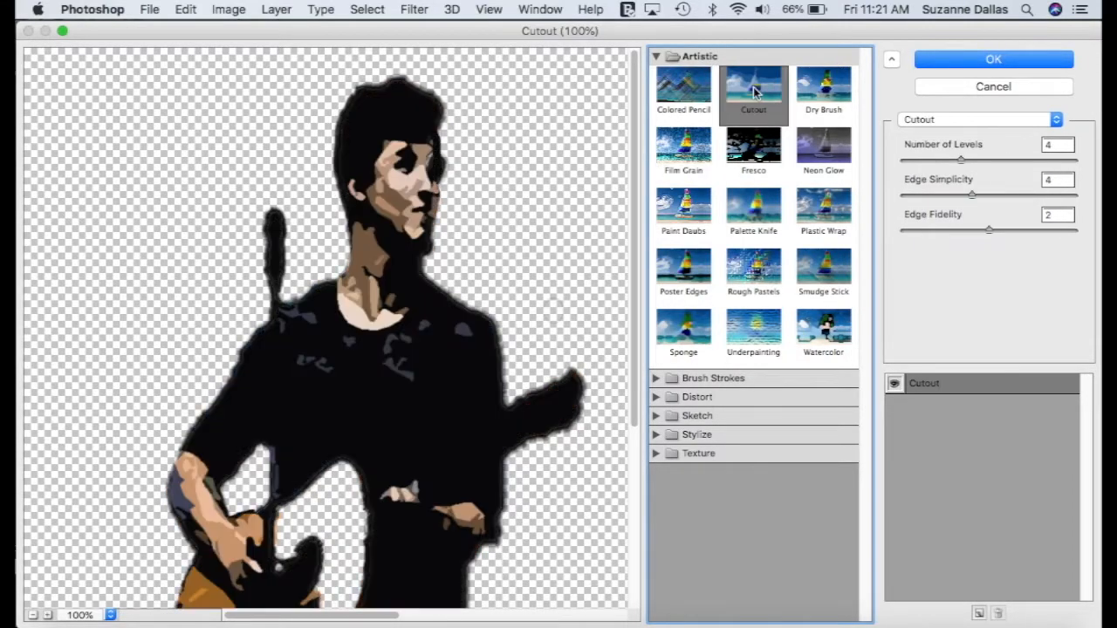
pyautogui.click(960, 89)
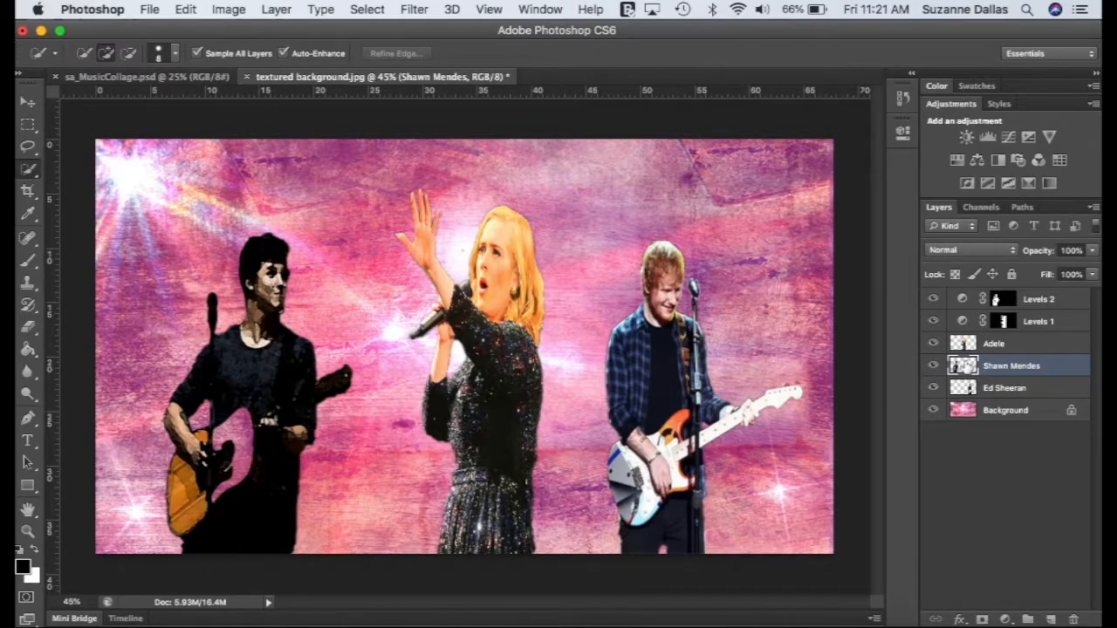
# Undo both Watercolor filter applications on the Shawn Mendes layer
pyautogui.rightClick(966, 366)
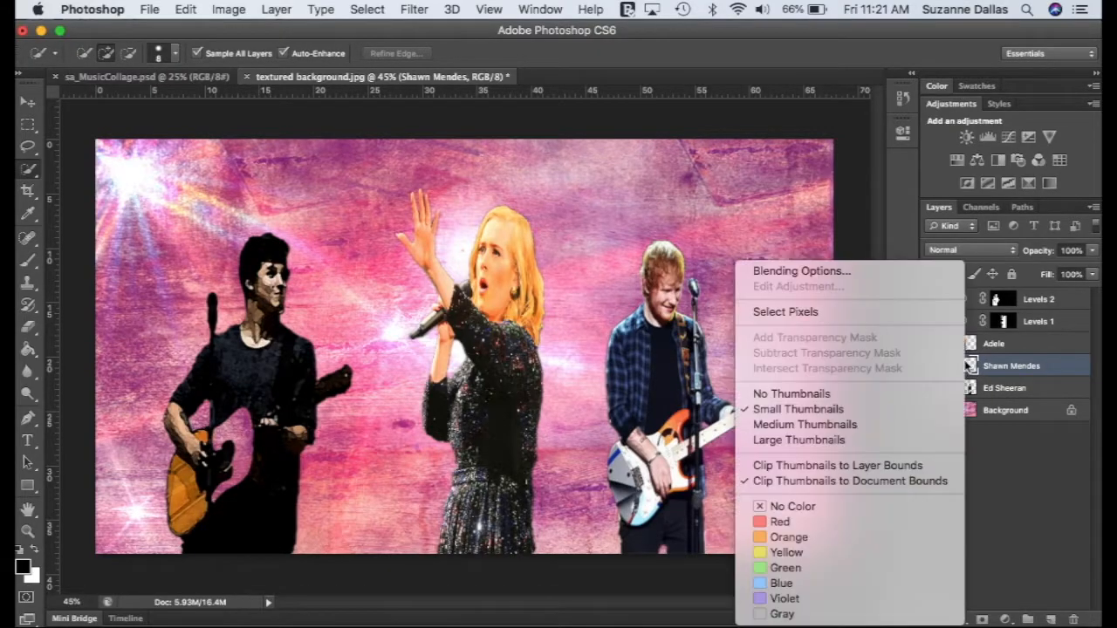
pyautogui.click(1007, 361)
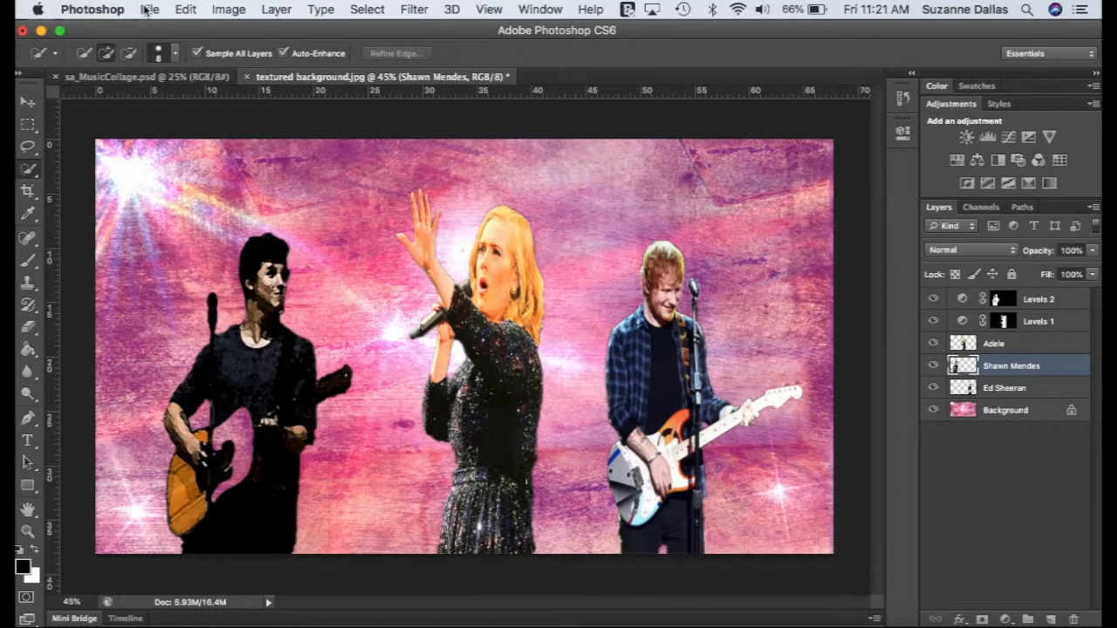
pyautogui.click(185, 9)
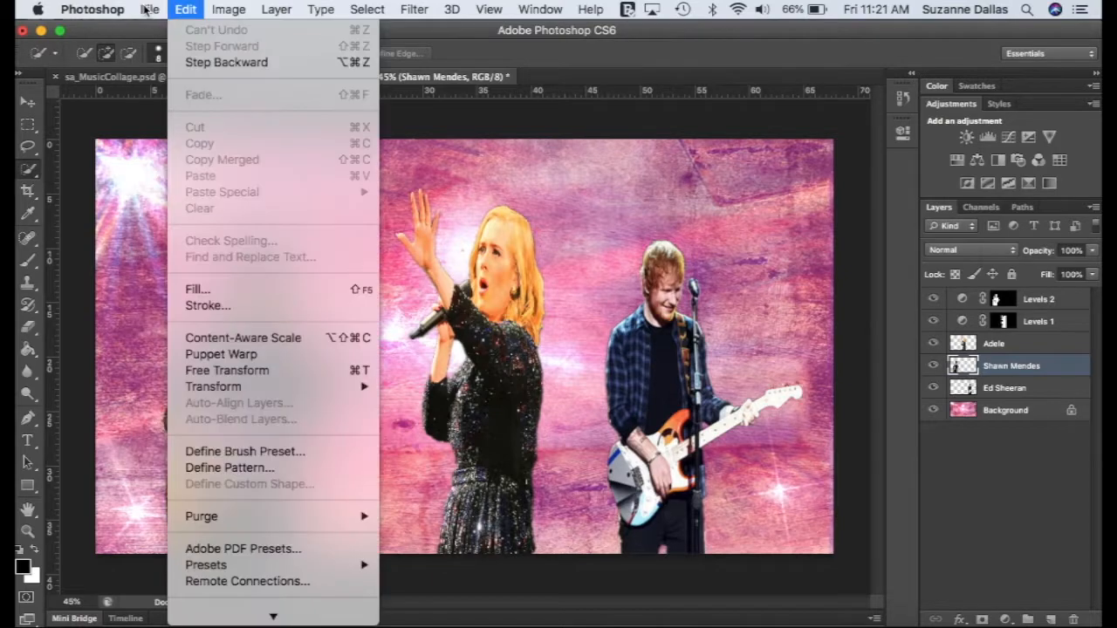
pyautogui.click(207, 63)
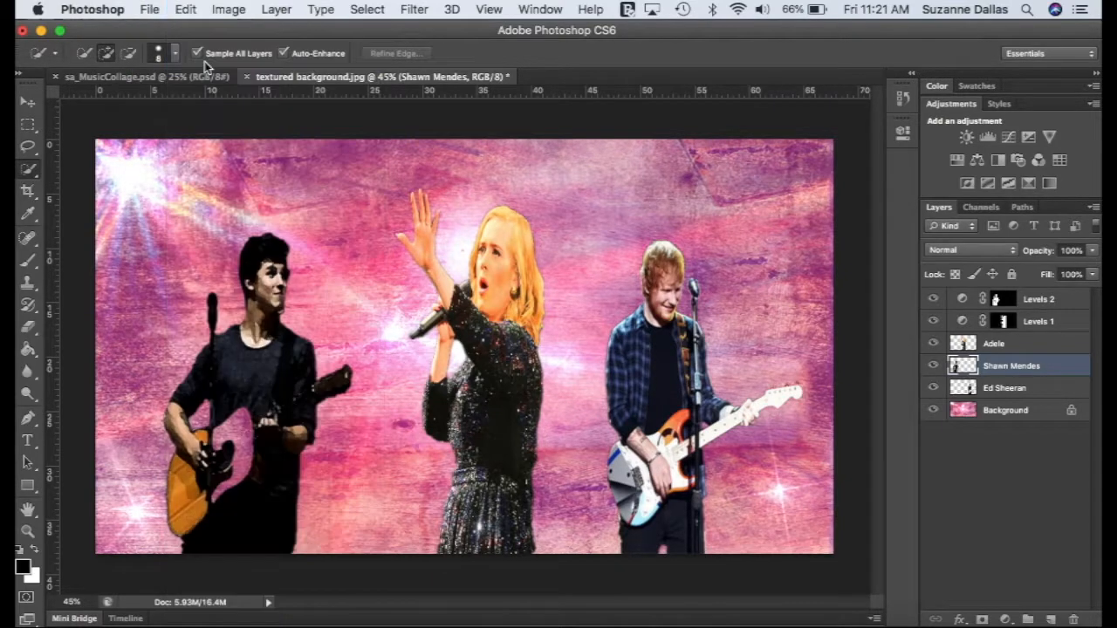
pyautogui.click(185, 9)
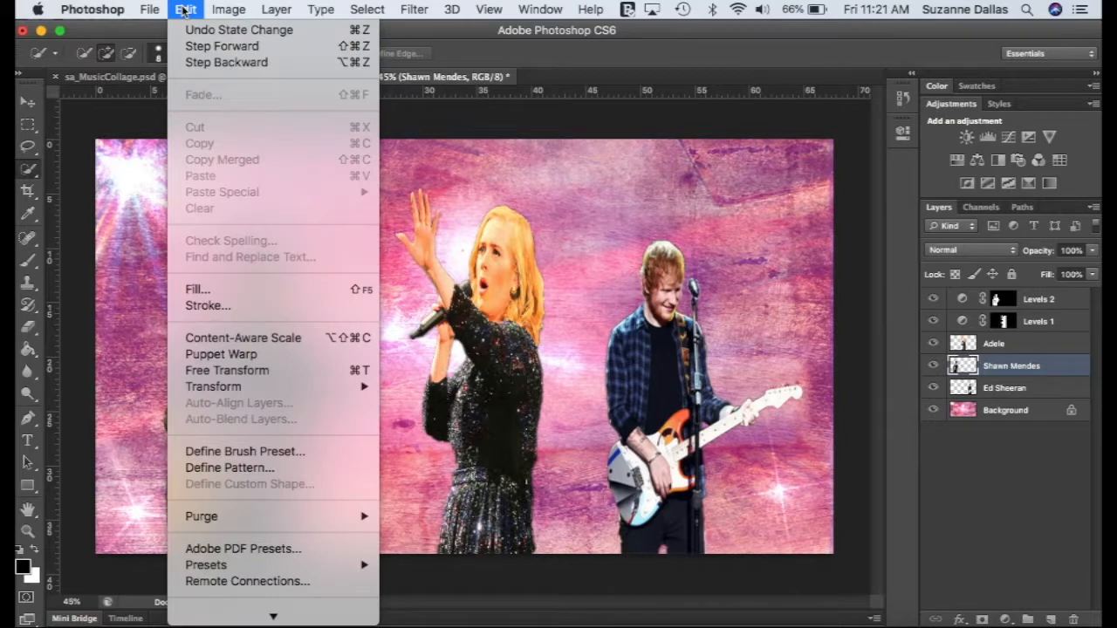
pyautogui.click(204, 65)
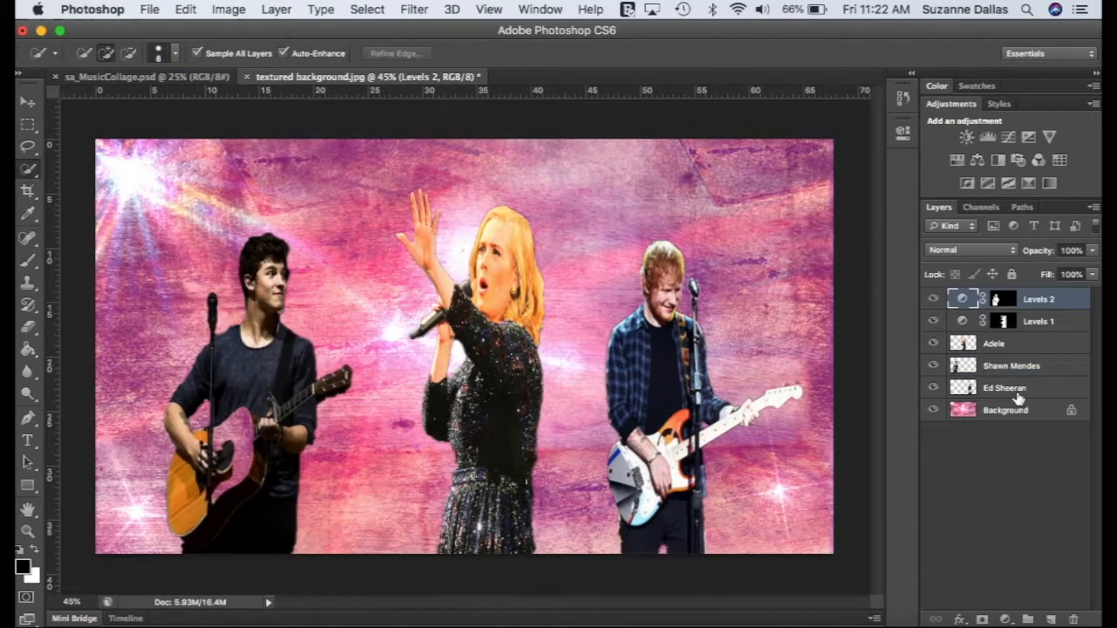
# Apply the Film Grain filter to the Shawn Mendes layer with grain 4, highlight area 0 and intensity 10
pyautogui.click(1004, 368)
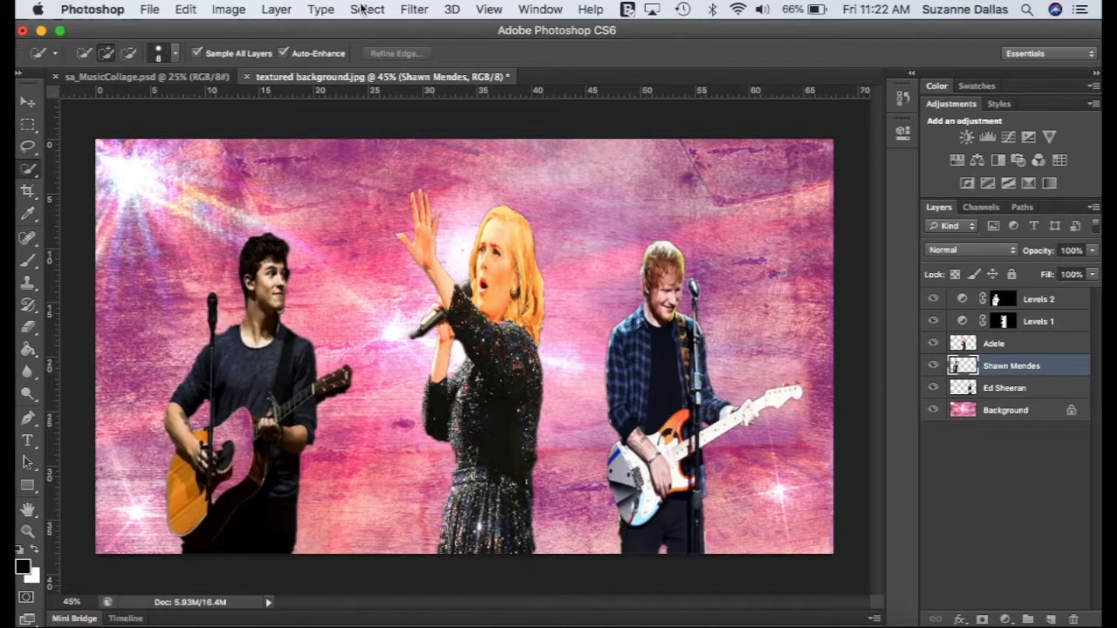
pyautogui.click(416, 9)
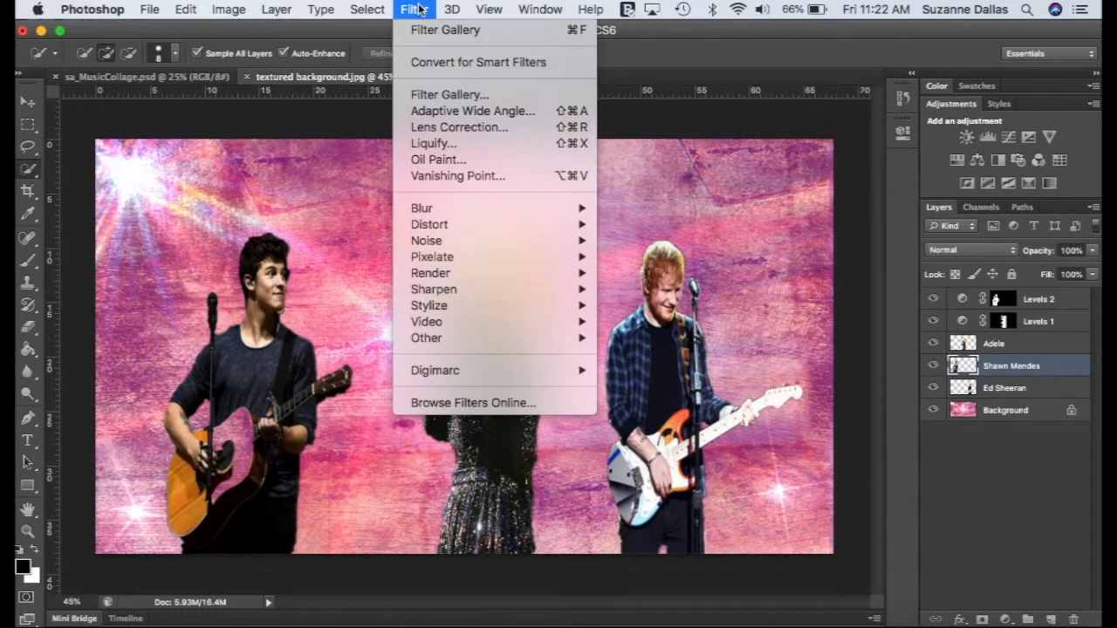
pyautogui.click(449, 95)
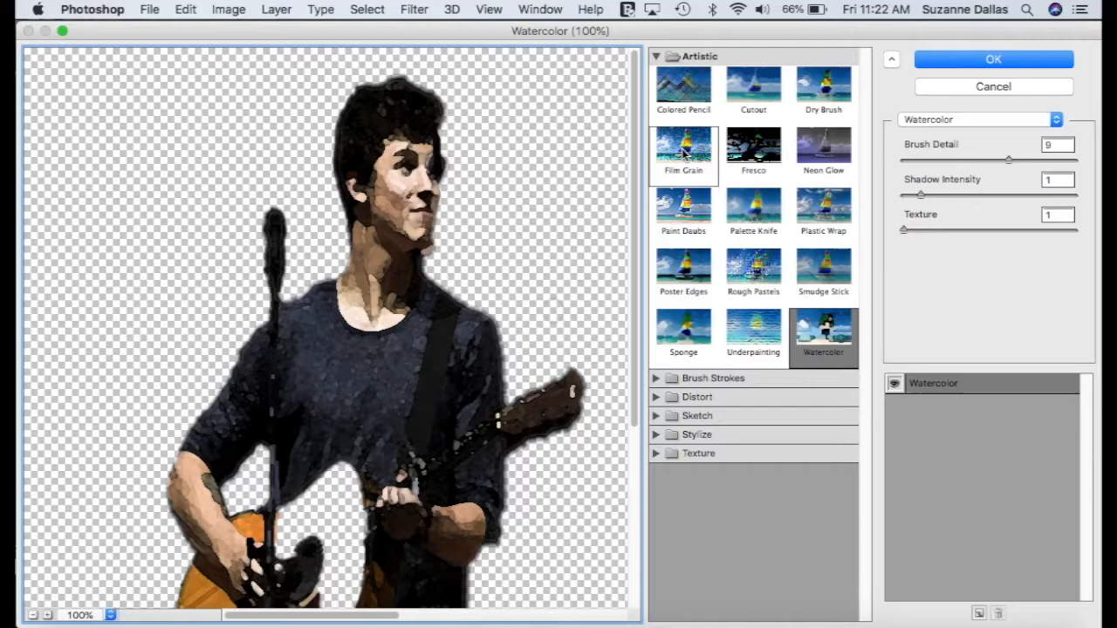
pyautogui.click(683, 148)
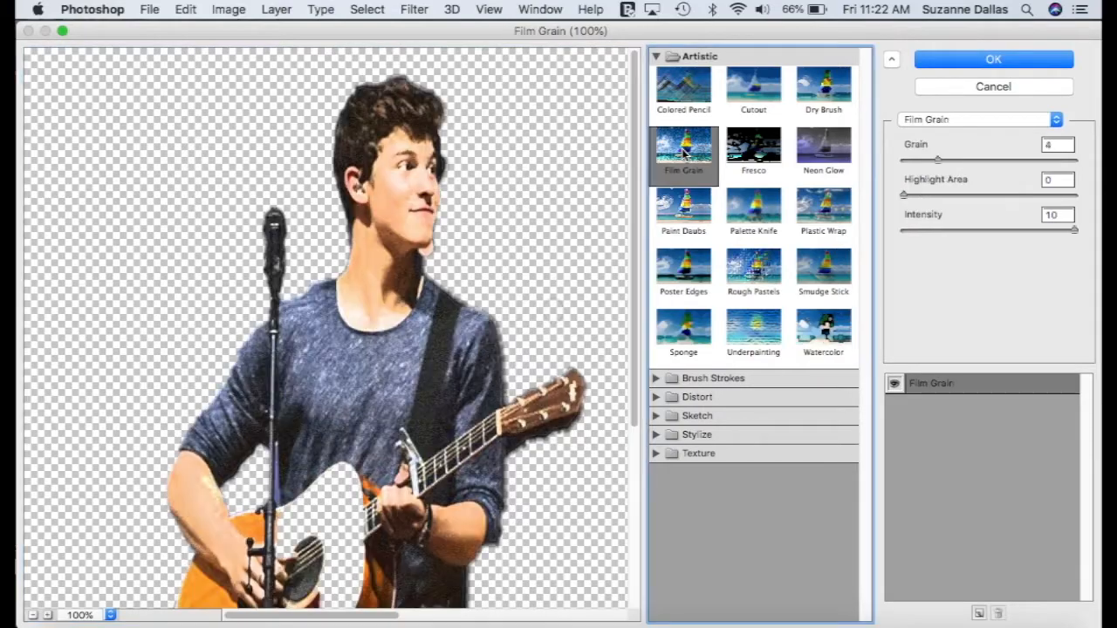
pyautogui.click(968, 64)
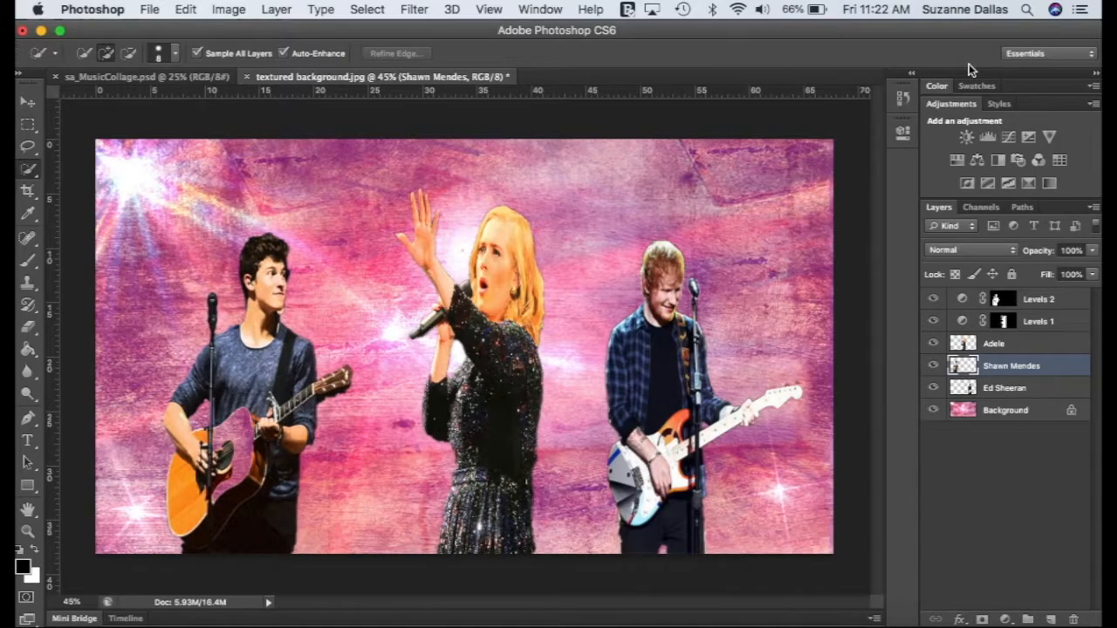
# Select the Ed Sheeran cutout's outline and add a Levels adjustment masked to it, using the Auto correction
pyautogui.click(1000, 392)
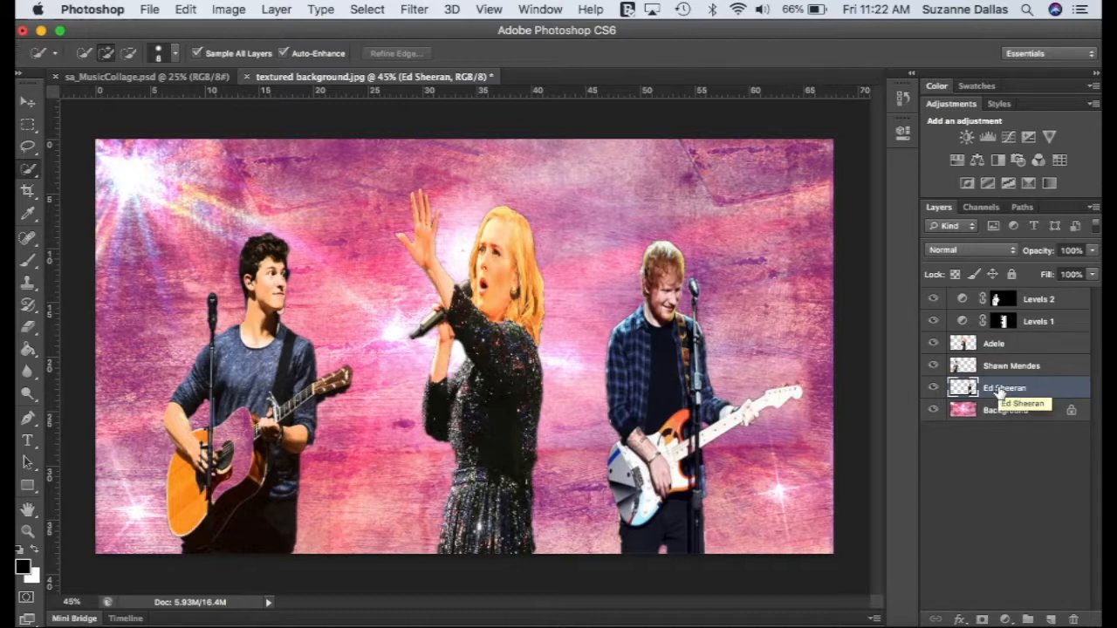
pyautogui.keyDown('super'); pyautogui.click(1000, 392); pyautogui.keyUp('super')
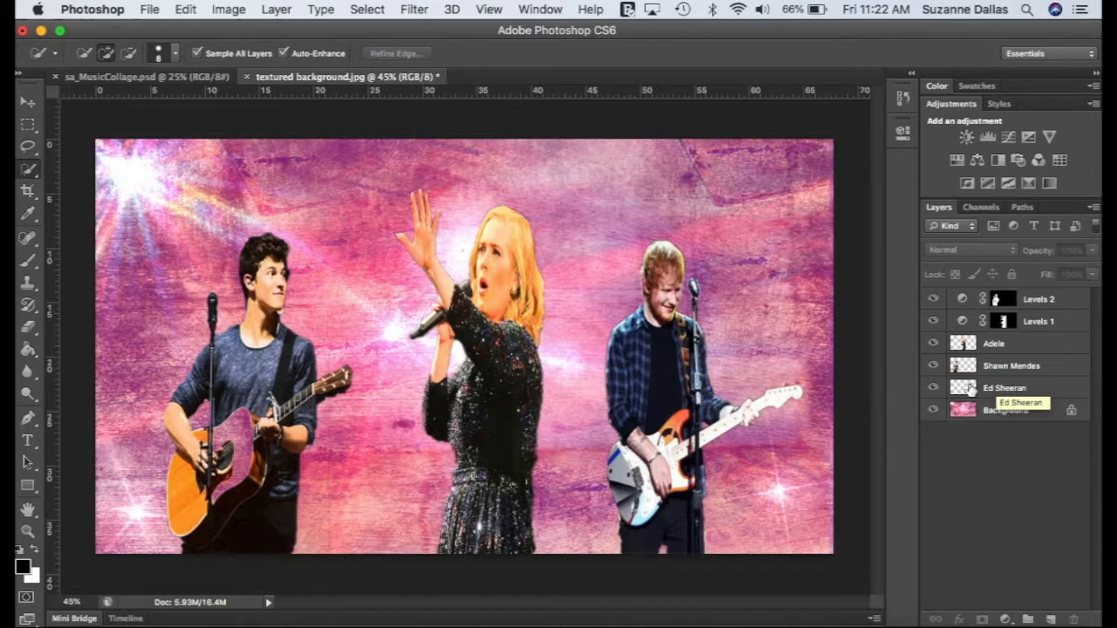
pyautogui.keyDown('super'); pyautogui.click(963, 388); pyautogui.keyUp('super')
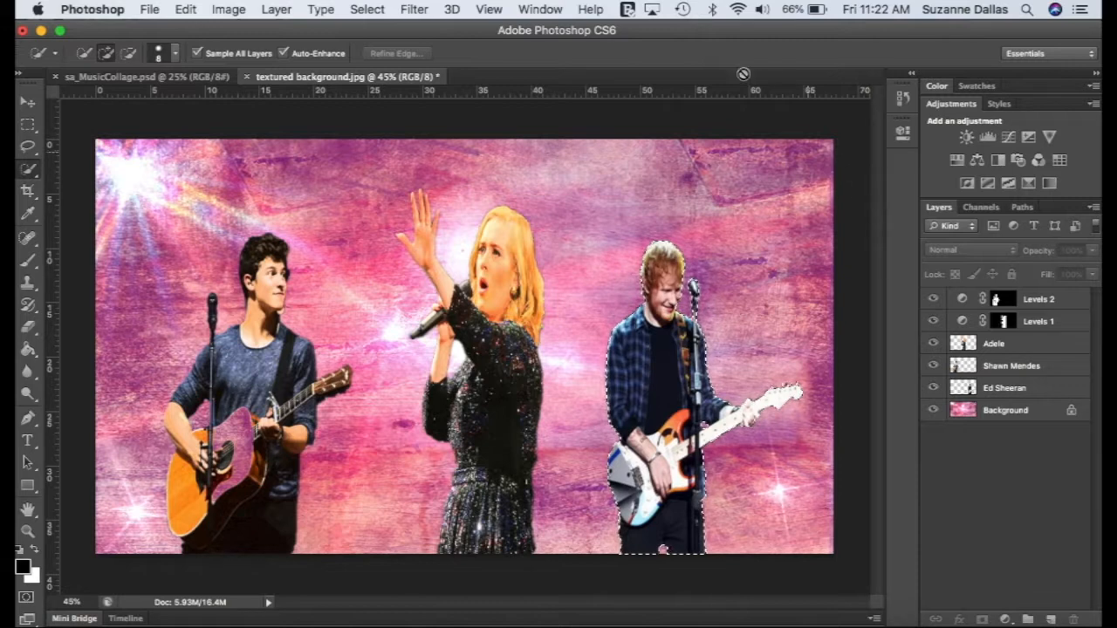
pyautogui.click(986, 137)
pyautogui.click(839, 205)
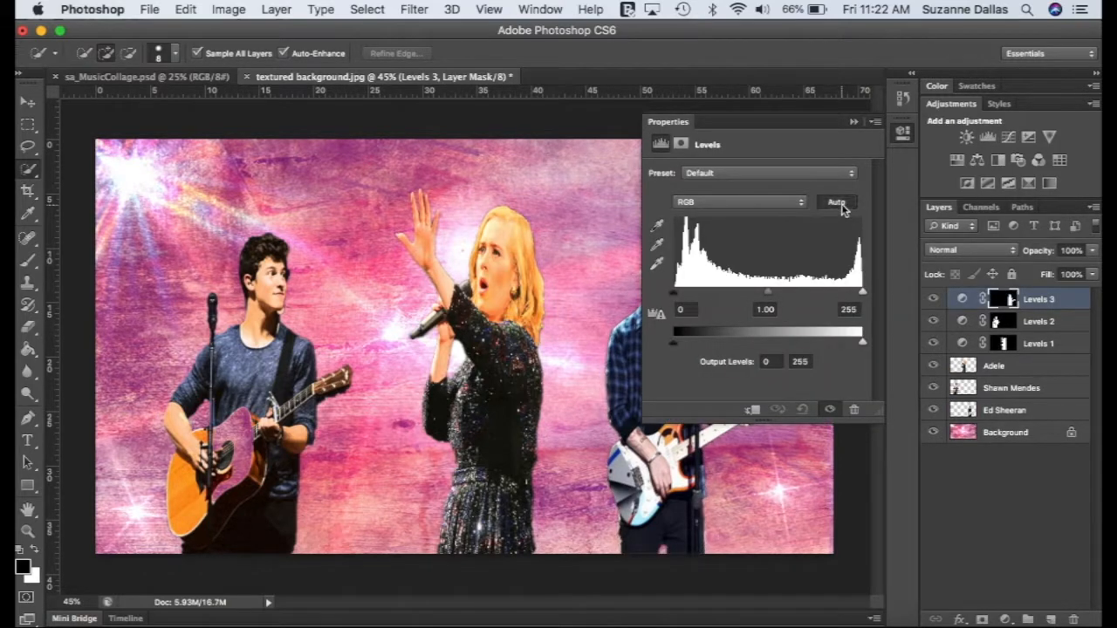
pyautogui.click(854, 122)
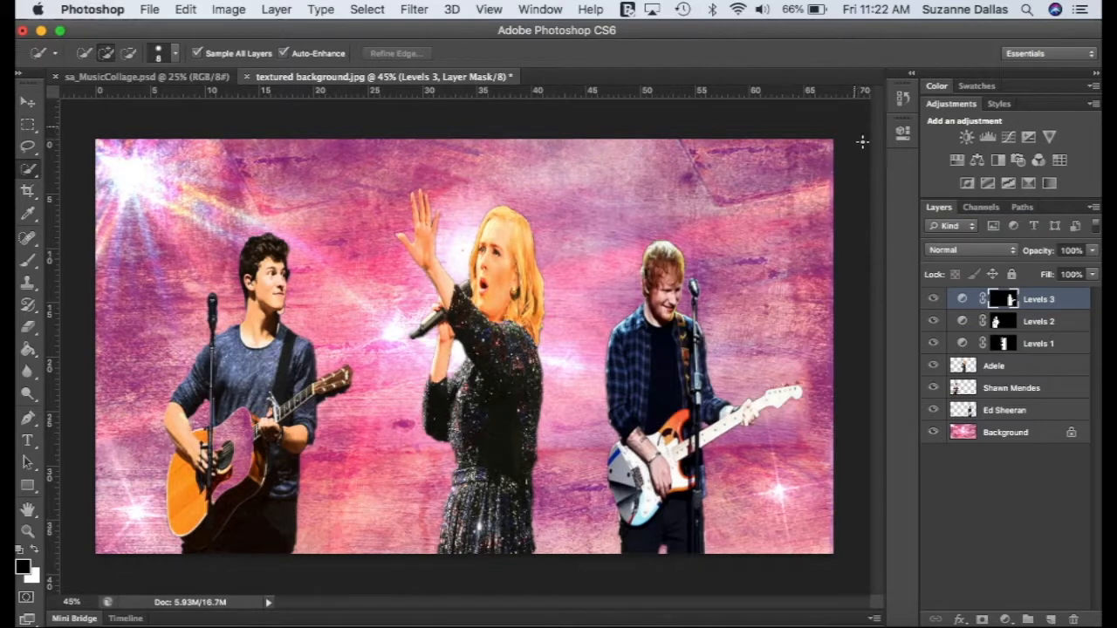
# Apply the Film Grain filter to the Ed Sheeran layer with grain 4, highlight area 0 and intensity 10
pyautogui.click(1004, 412)
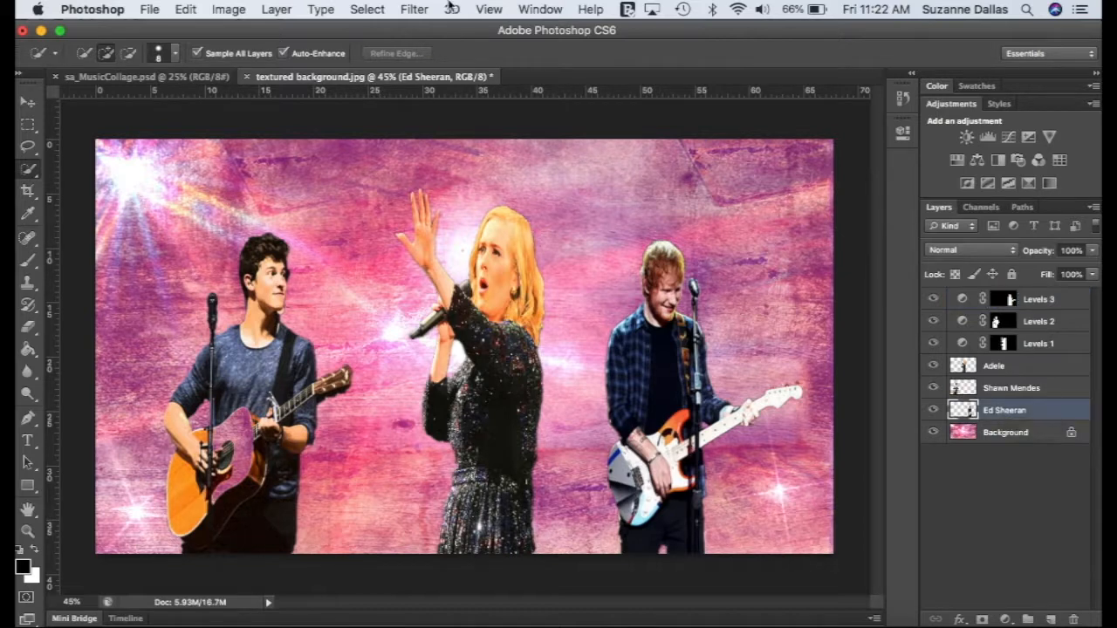
pyautogui.click(414, 9)
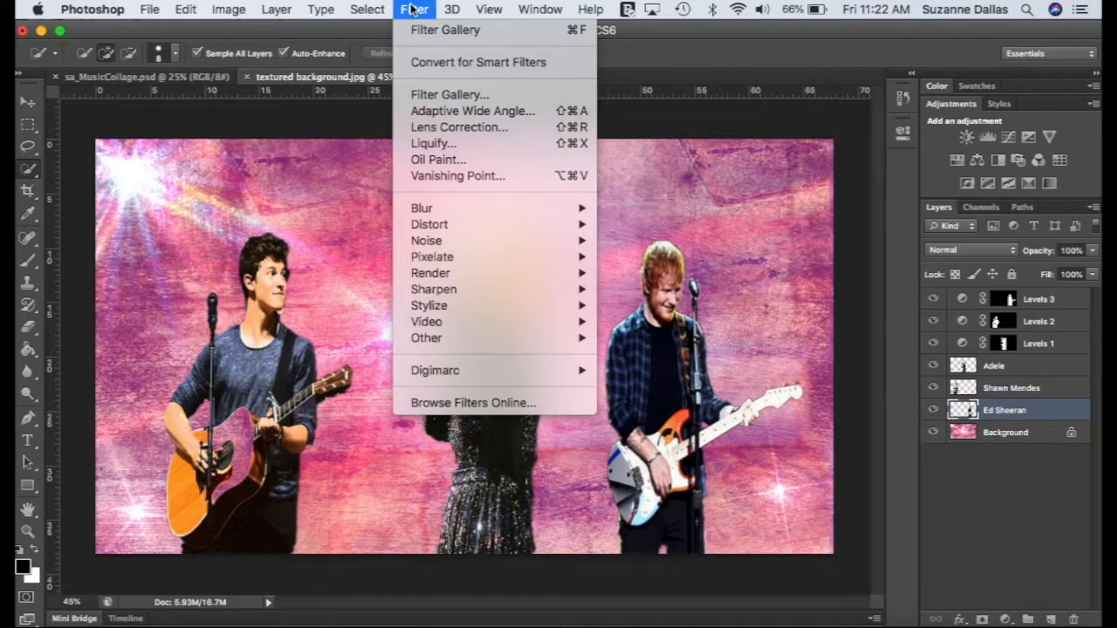
pyautogui.click(445, 94)
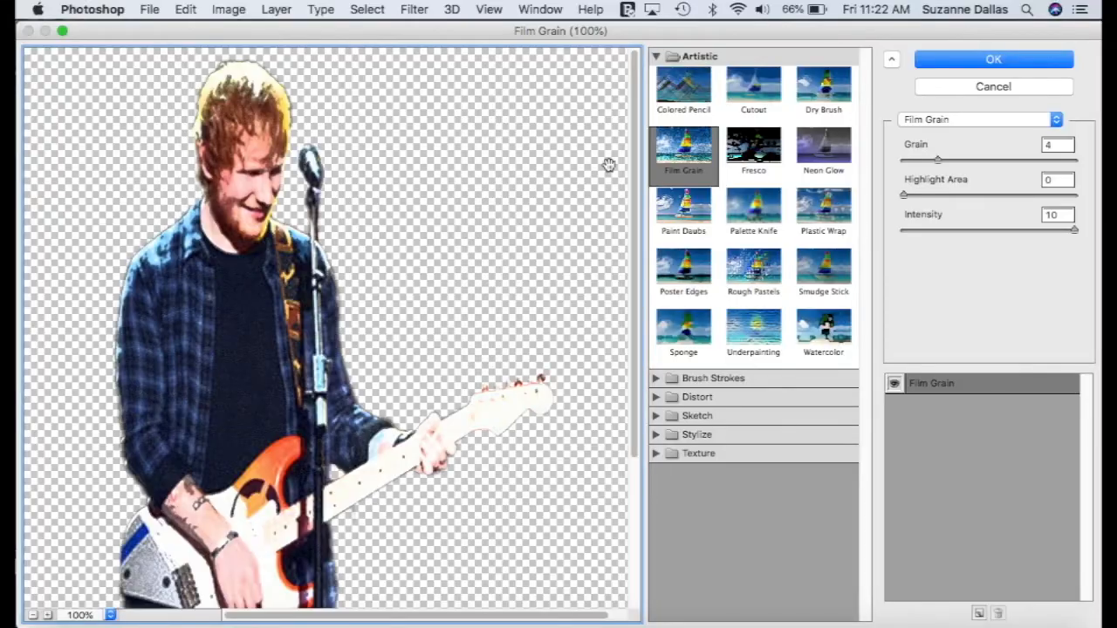
pyautogui.click(689, 143)
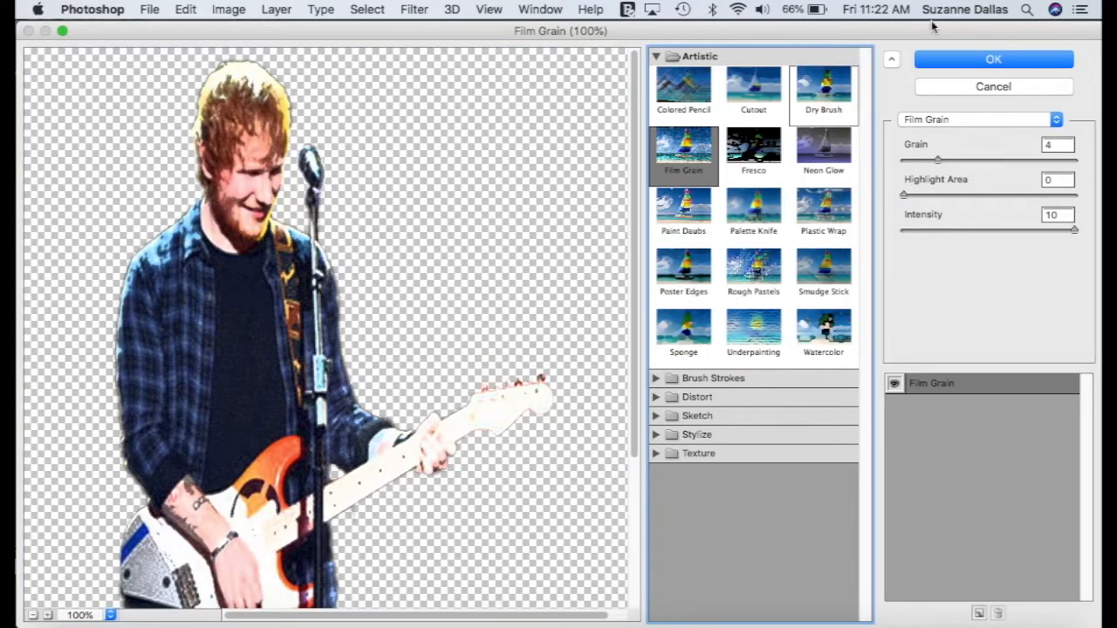
pyautogui.click(1003, 59)
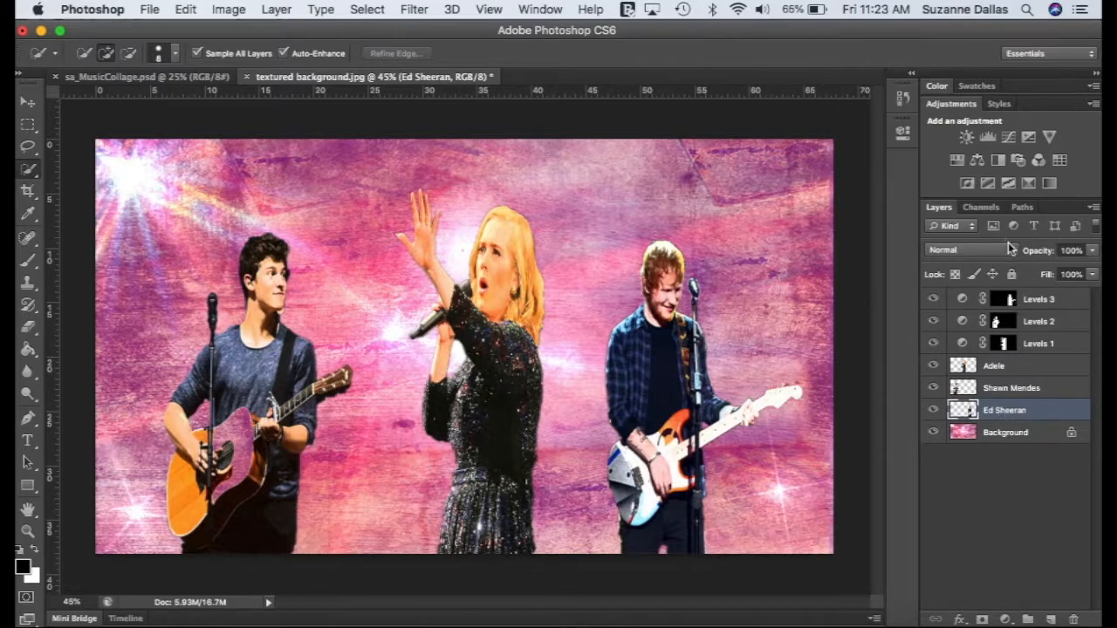
# Try the Multiply, Color Burn, Darker Color and Lighter Color blend modes on the Ed Sheeran layer
pyautogui.click(1011, 252)
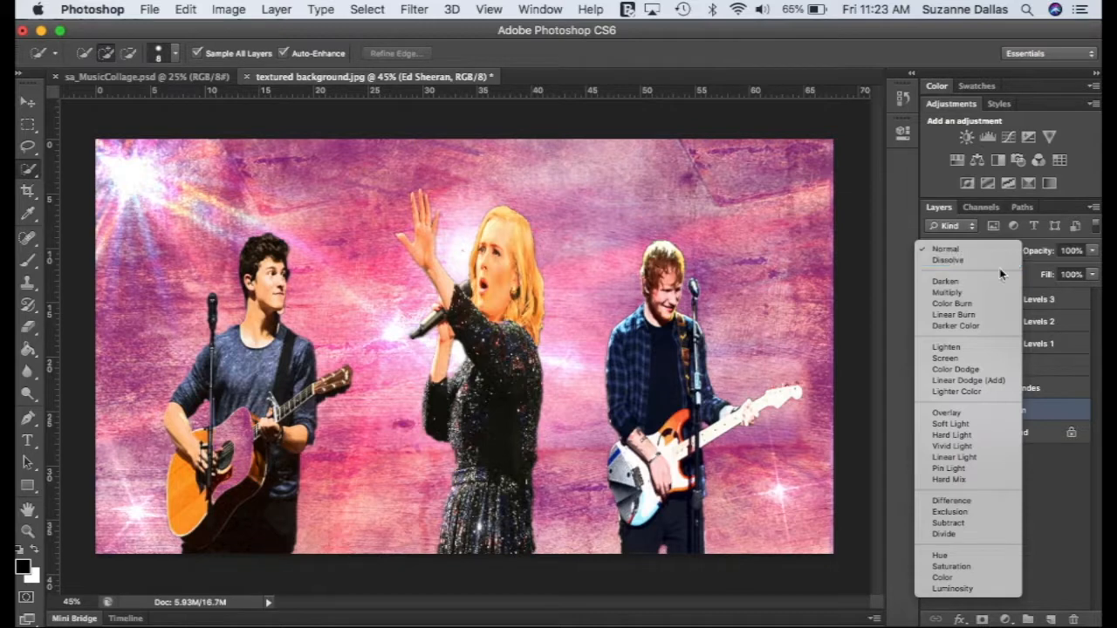
pyautogui.click(982, 295)
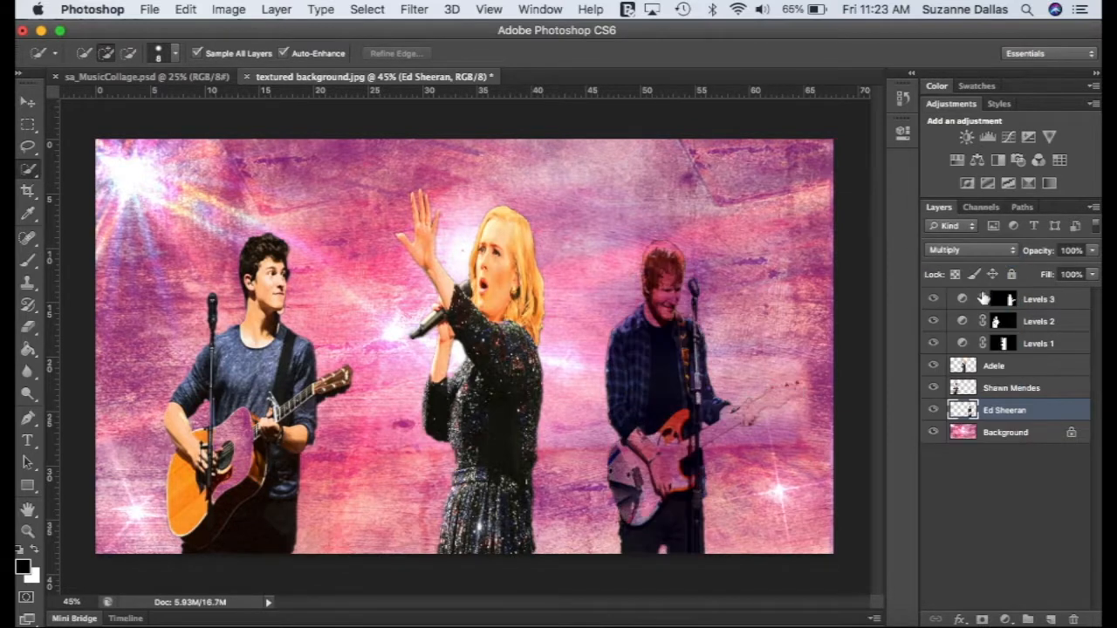
pyautogui.click(1013, 252)
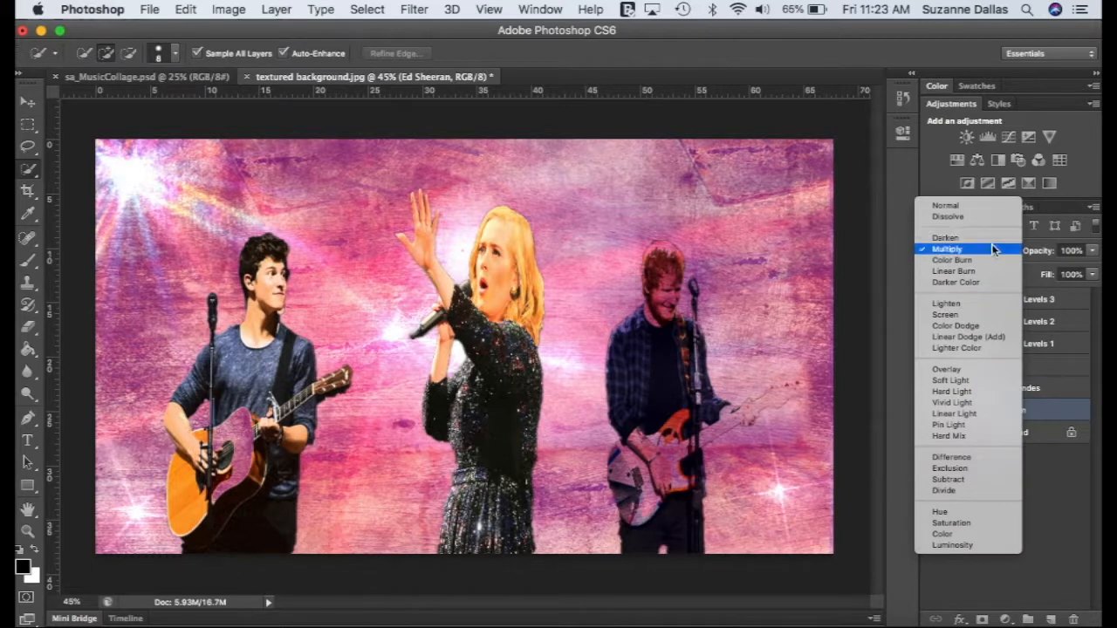
pyautogui.click(991, 259)
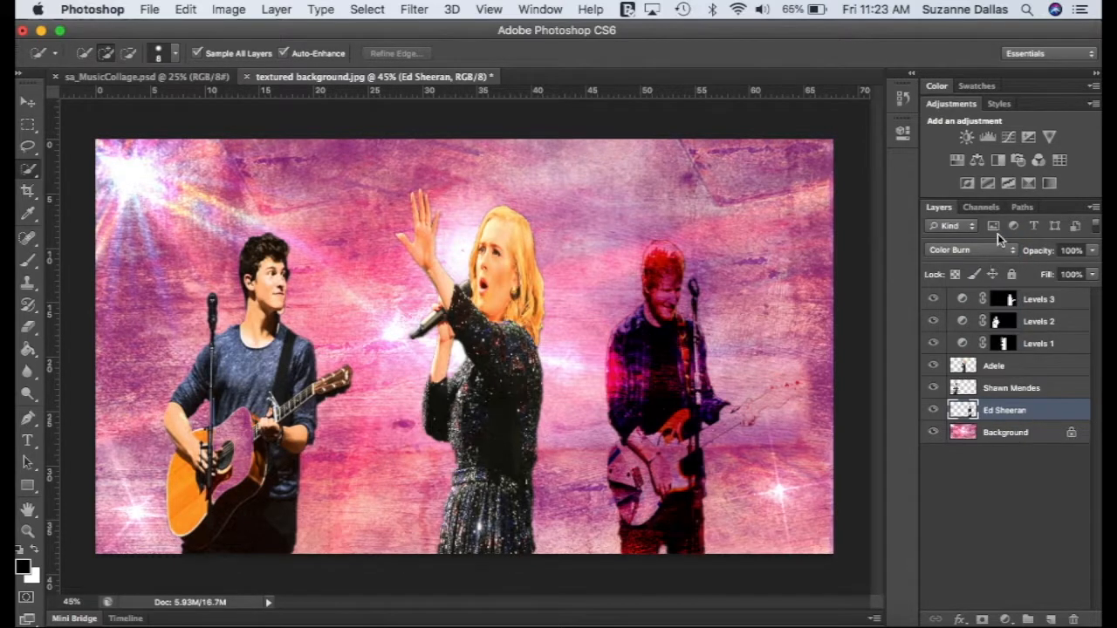
pyautogui.click(1012, 250)
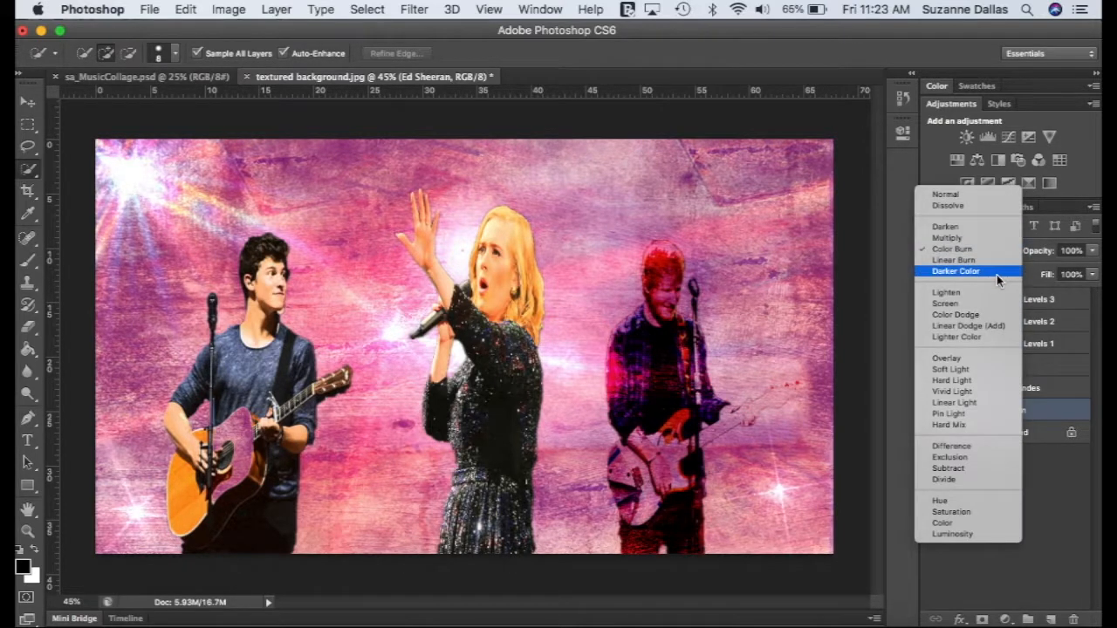
pyautogui.click(996, 275)
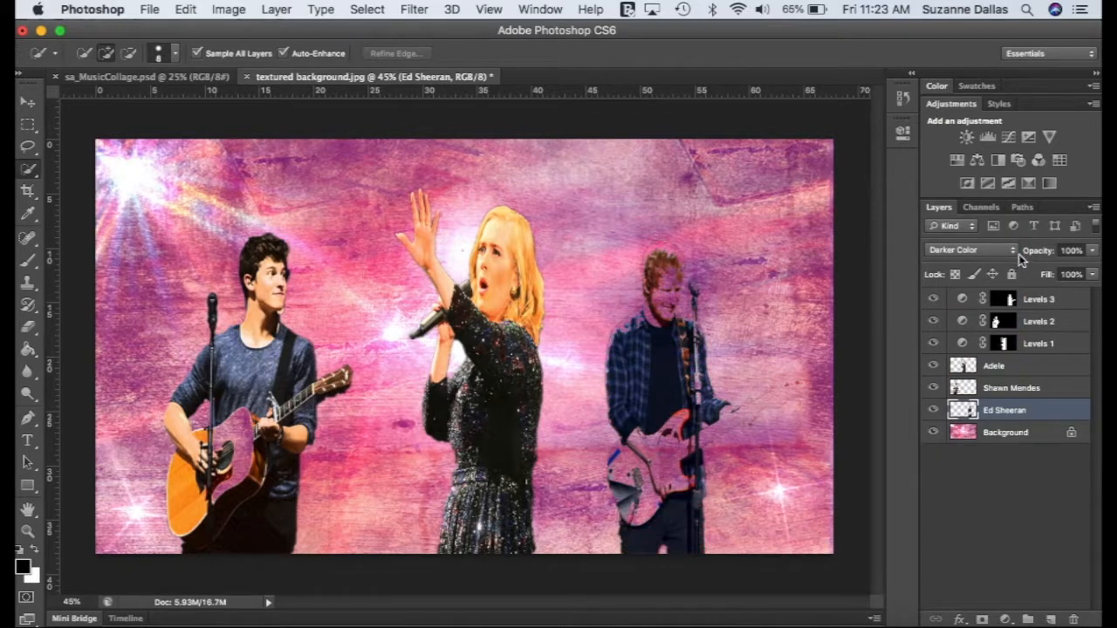
pyautogui.click(1014, 252)
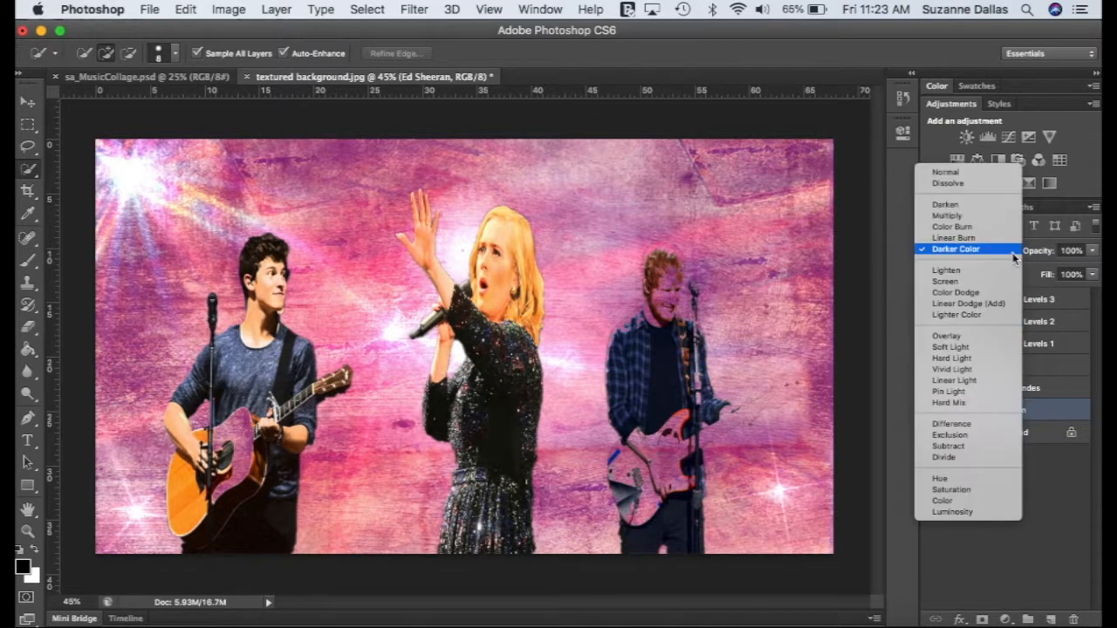
pyautogui.click(985, 314)
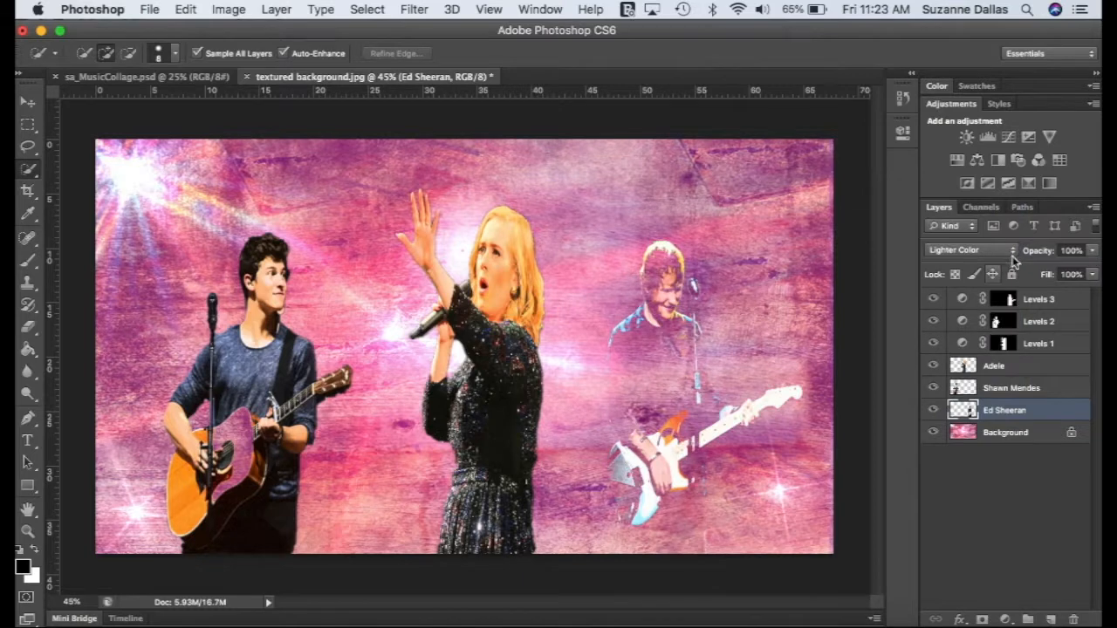
# Set the blend mode of the Ed Sheeran, Shawn Mendes and Adele layers to Multiply
pyautogui.click(1011, 253)
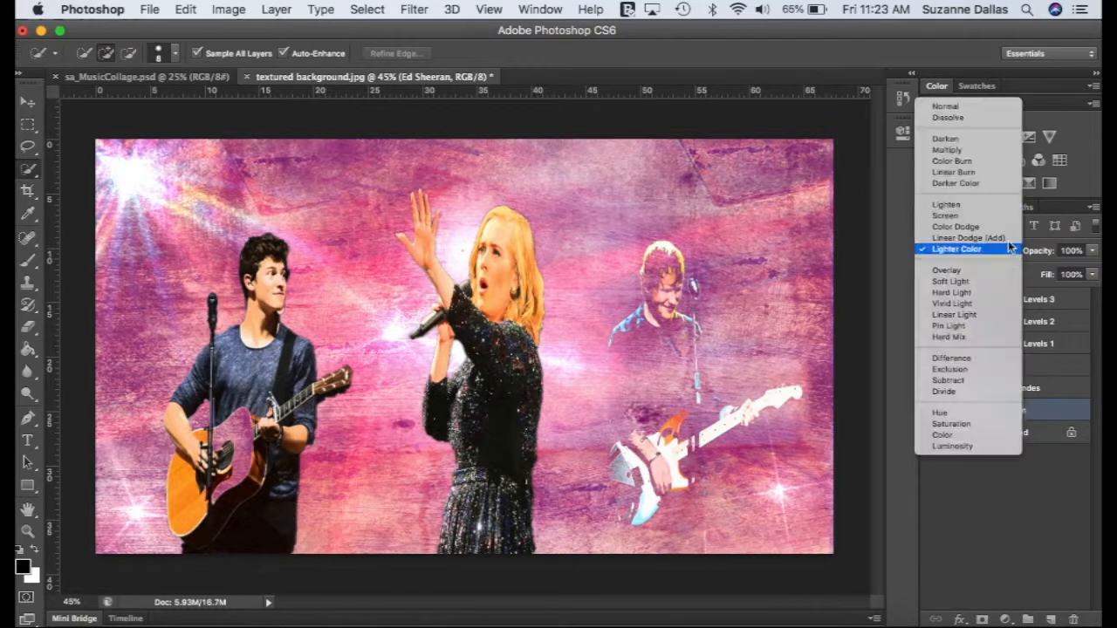
pyautogui.click(969, 152)
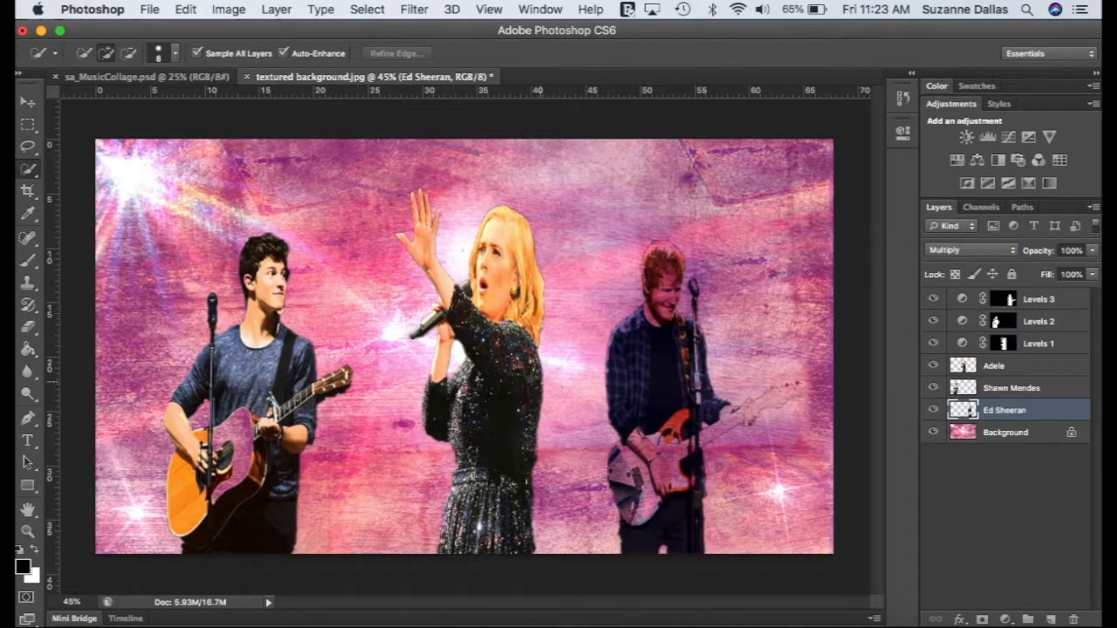
pyautogui.click(1036, 389)
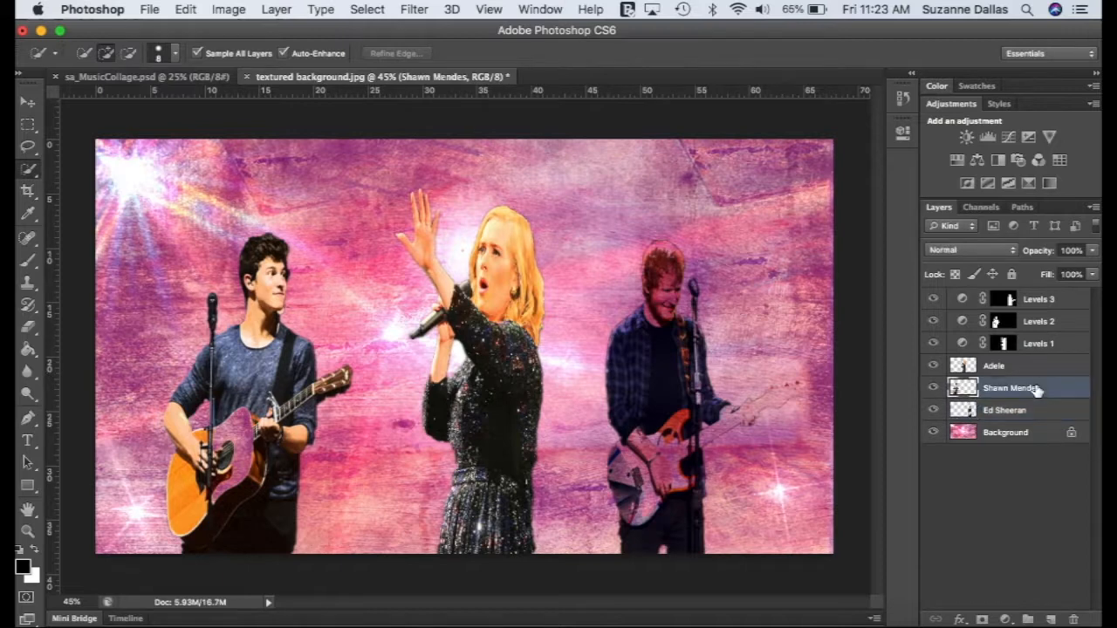
pyautogui.click(1009, 253)
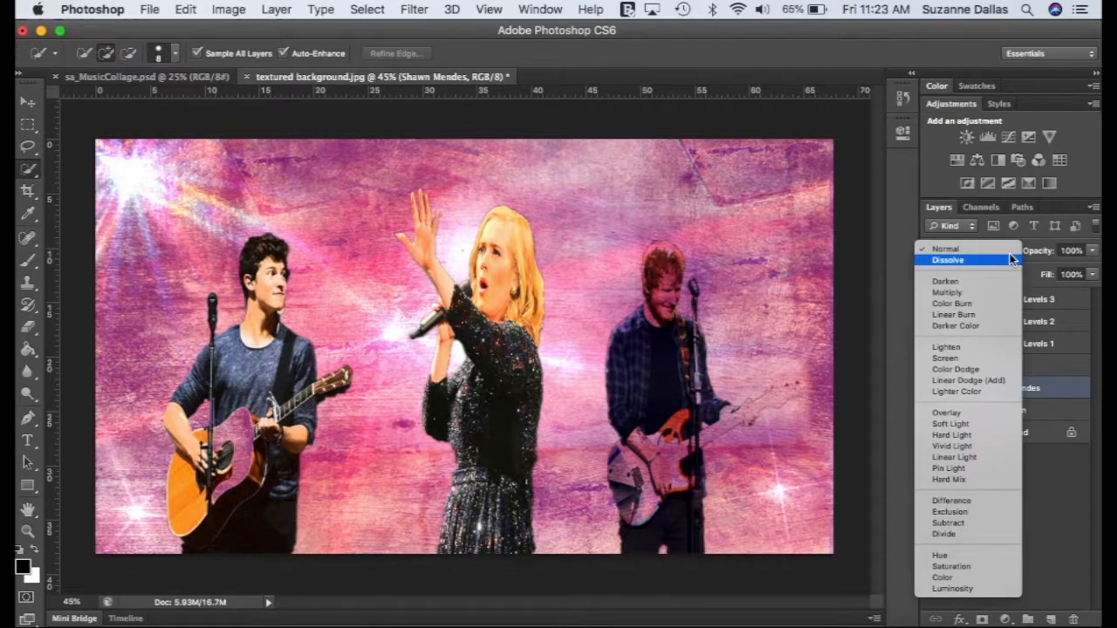
pyautogui.click(989, 295)
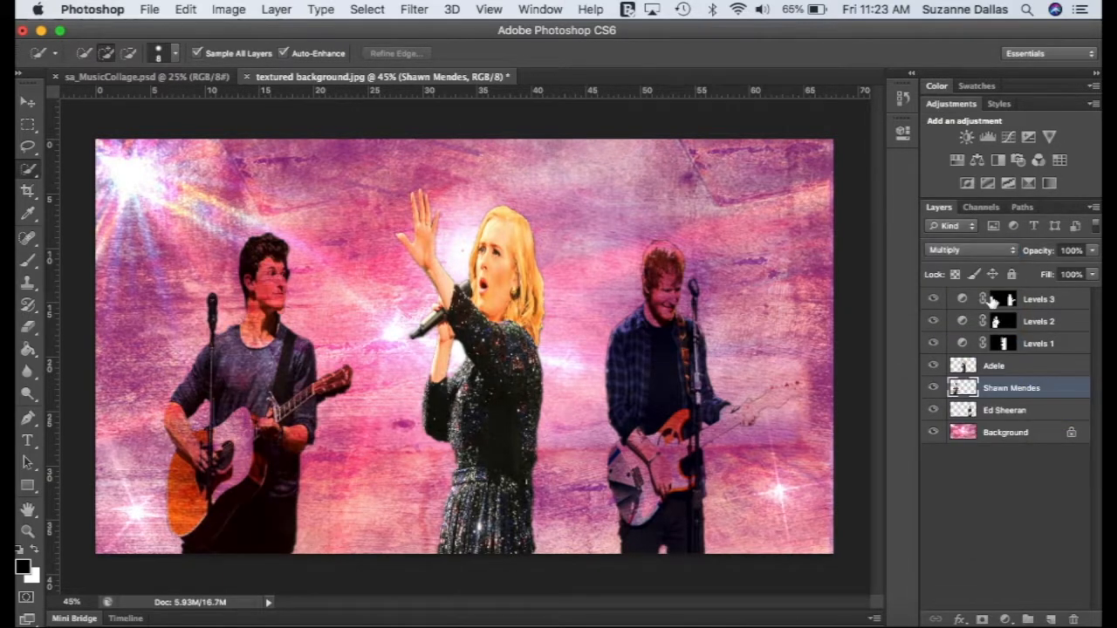
pyautogui.click(995, 366)
pyautogui.click(1014, 253)
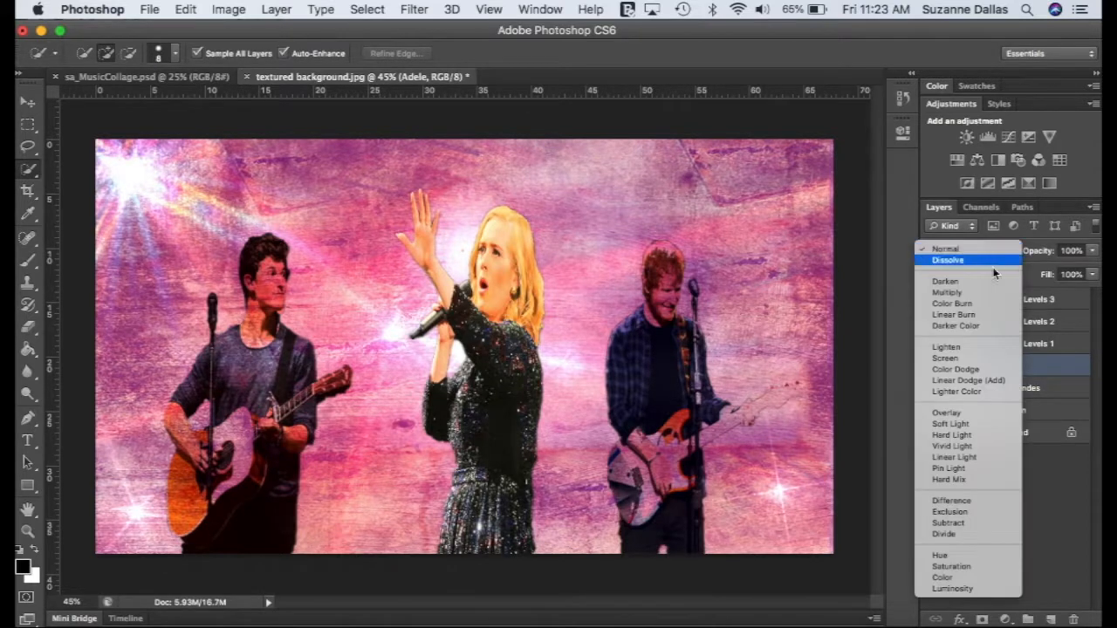
pyautogui.click(980, 292)
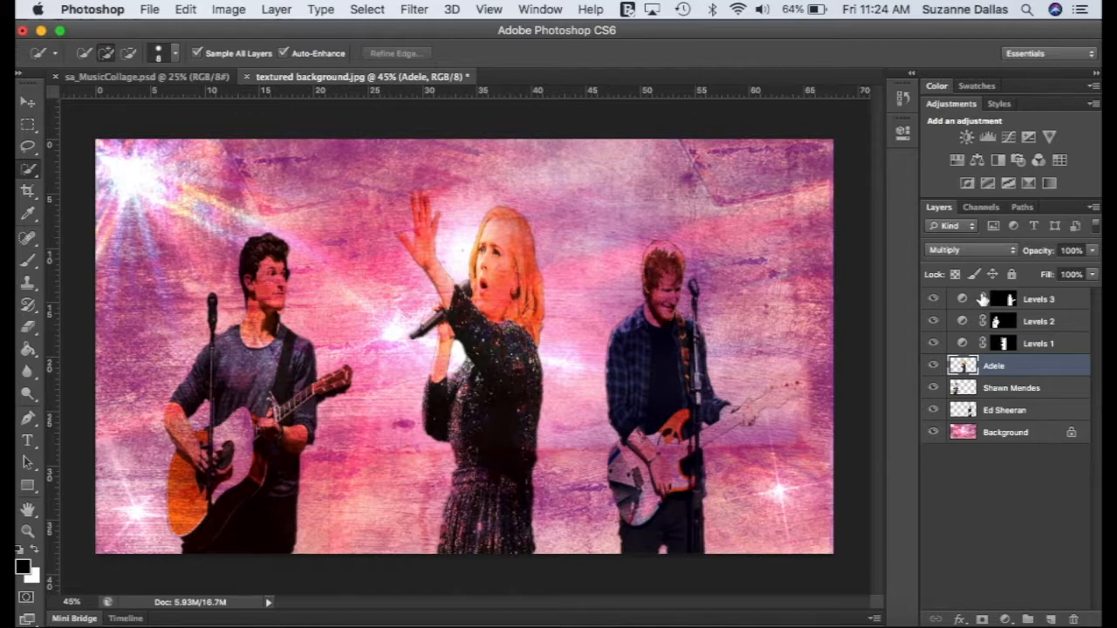
# Add an empty layer above Levels 3, topped by a Hue/Saturation adjustment with hue -15, saturation -32 and lightness -8
pyautogui.click(1060, 303)
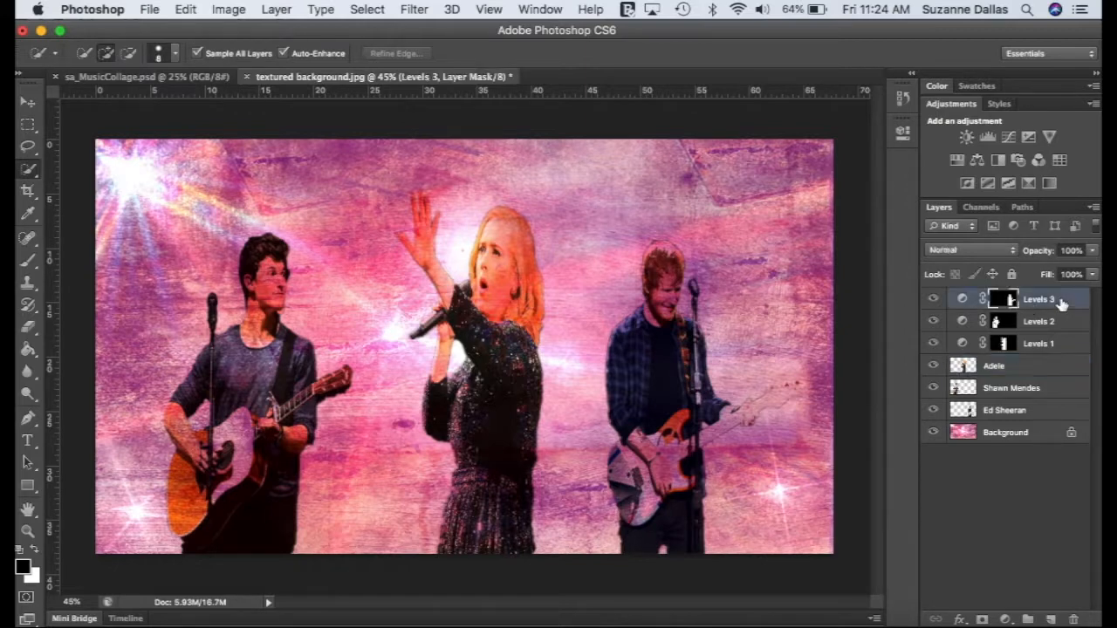
pyautogui.click(1051, 619)
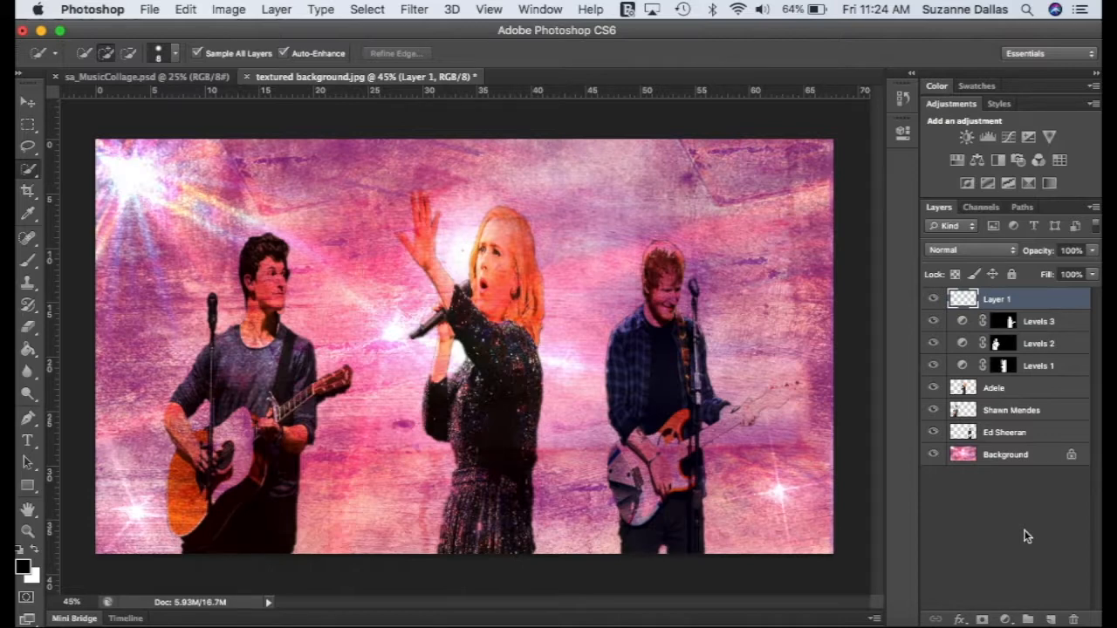
pyautogui.click(956, 162)
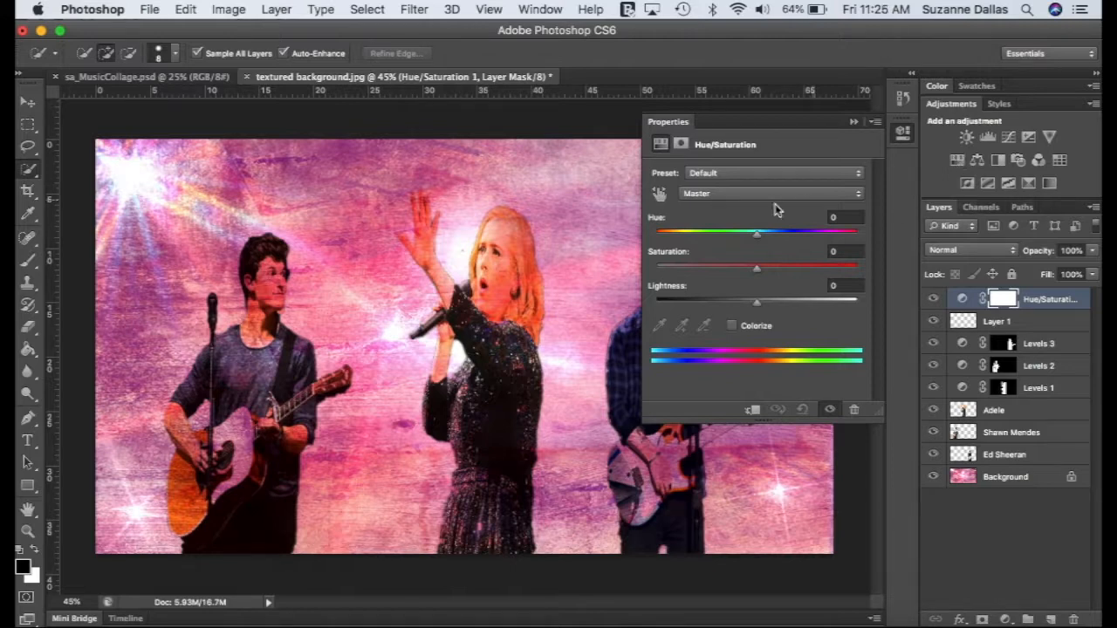
pyautogui.moveTo(757, 234); pyautogui.dragTo(723, 265)
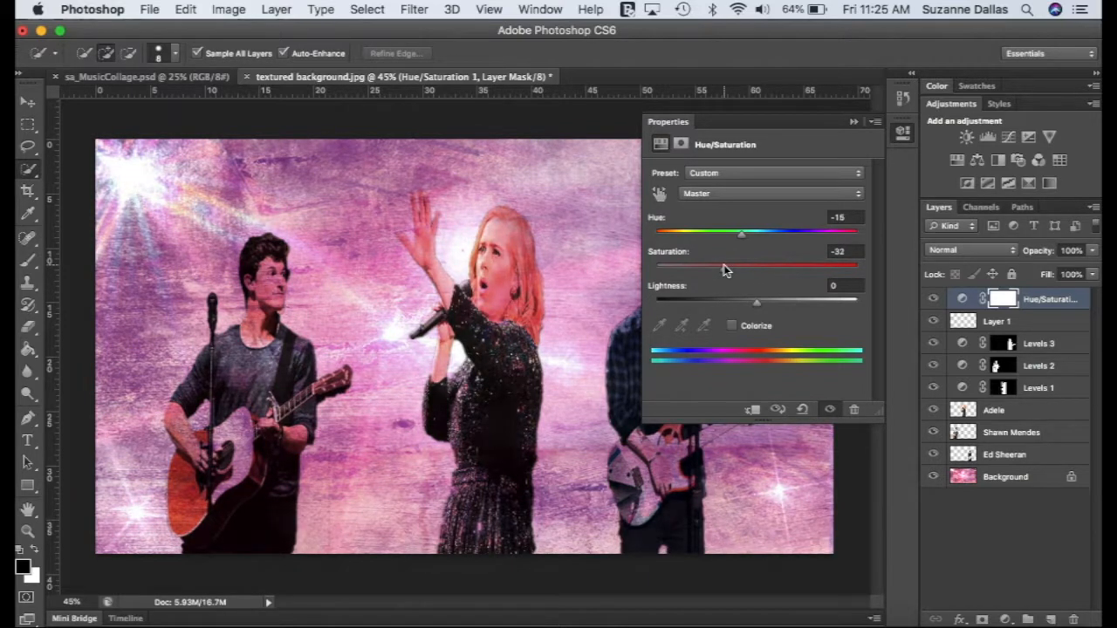
pyautogui.moveTo(755, 302)
pyautogui.mouseDown()
pyautogui.moveTo(732, 305)
pyautogui.moveTo(769, 304)
pyautogui.moveTo(746, 309)
pyautogui.mouseUp()
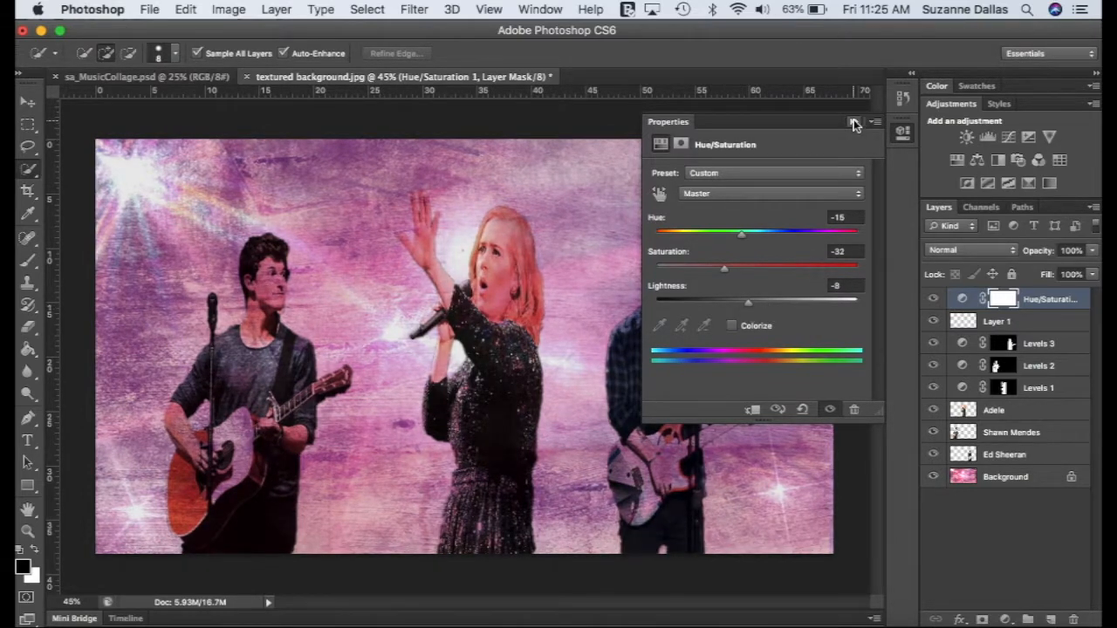
pyautogui.click(853, 121)
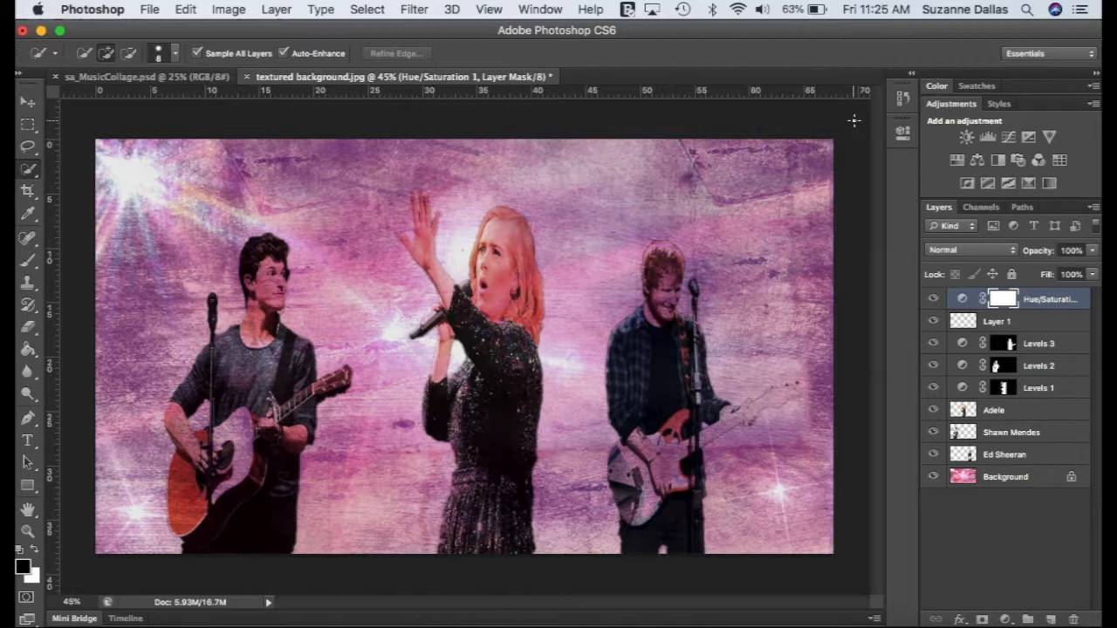
# Add the text "ADELE" in black 114 pt Rosewood Std on a new top layer and position it above Adele's head
pyautogui.click(1052, 619)
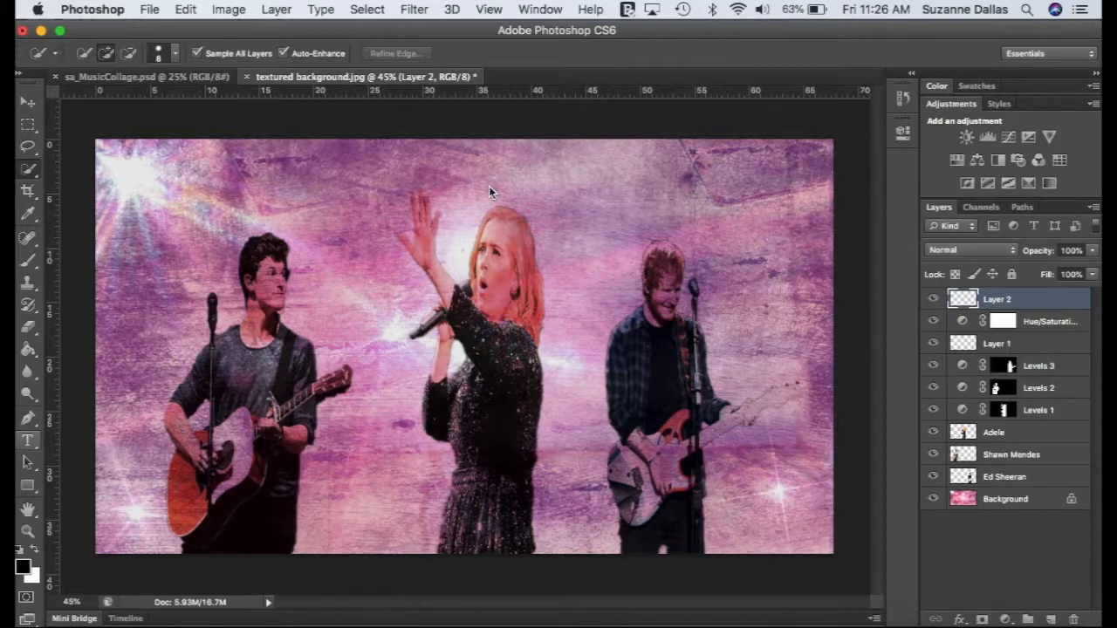
pyautogui.press('t')
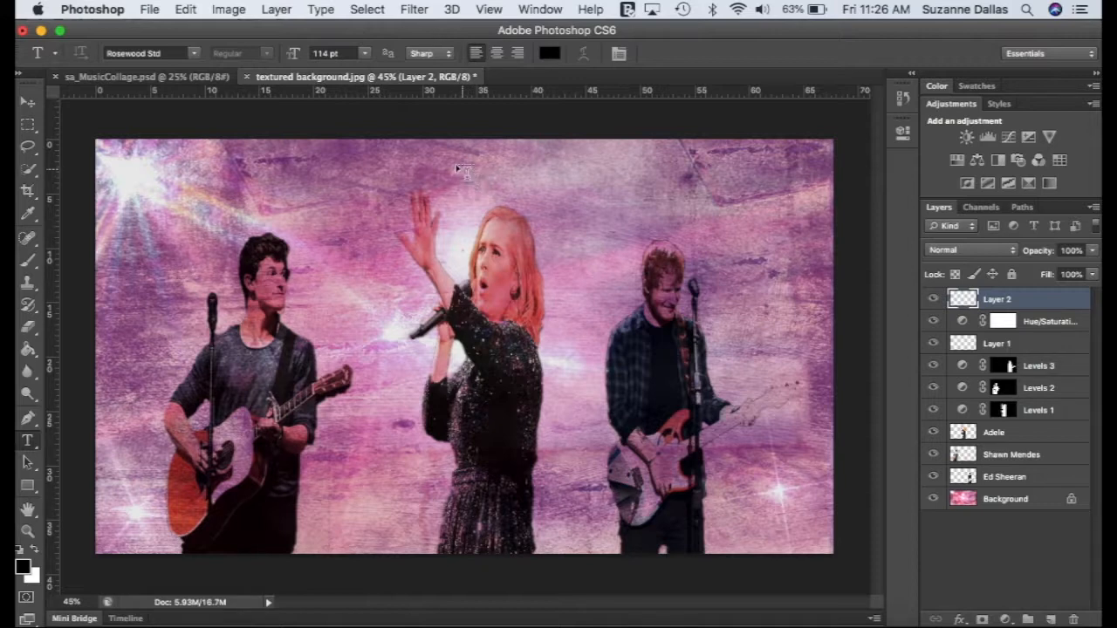
pyautogui.click(472, 171)
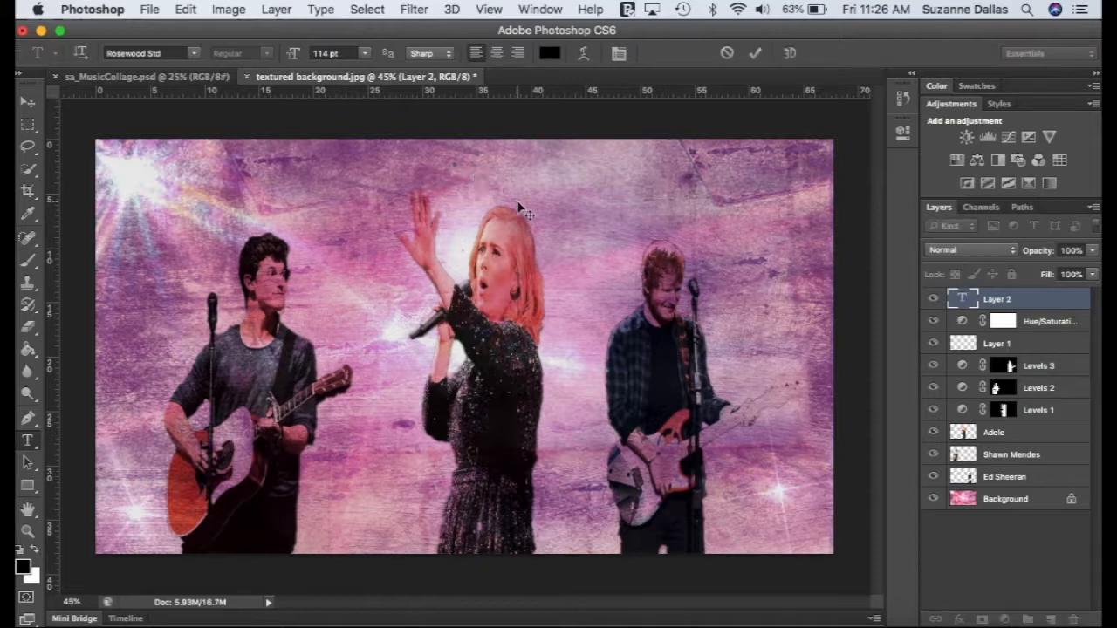
pyautogui.write('ADELE')
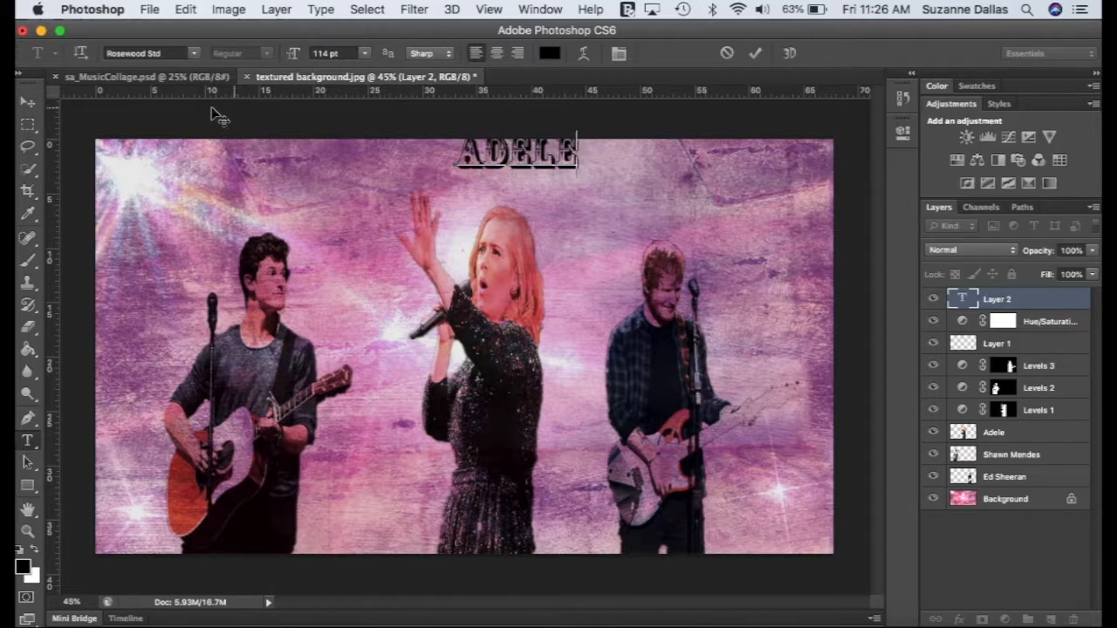
pyautogui.click(29, 104)
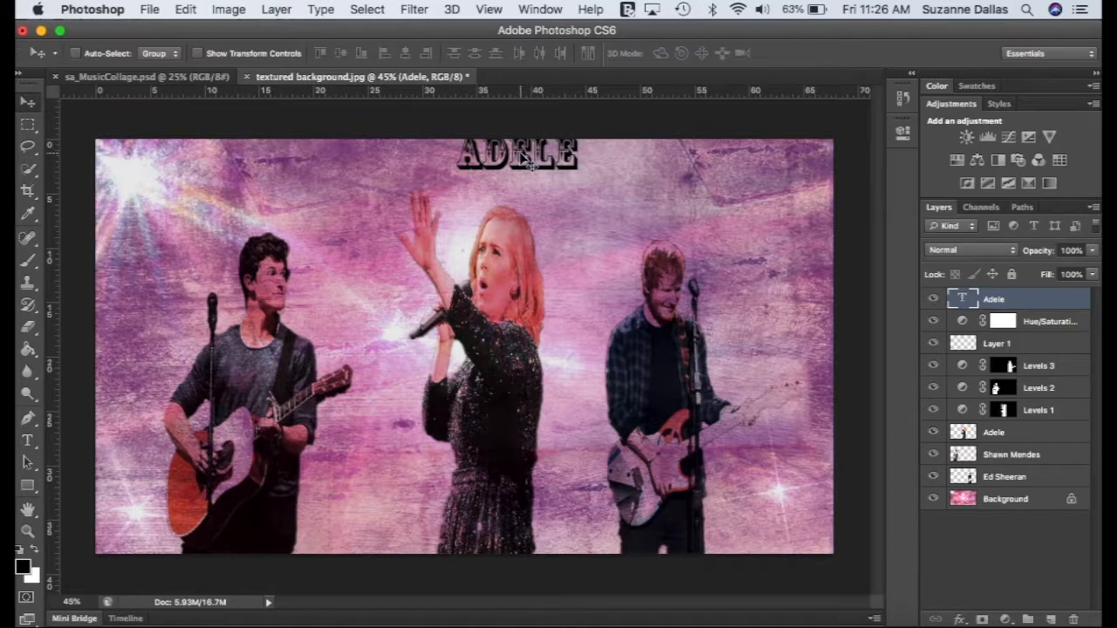
pyautogui.moveTo(520, 153); pyautogui.dragTo(524, 181)
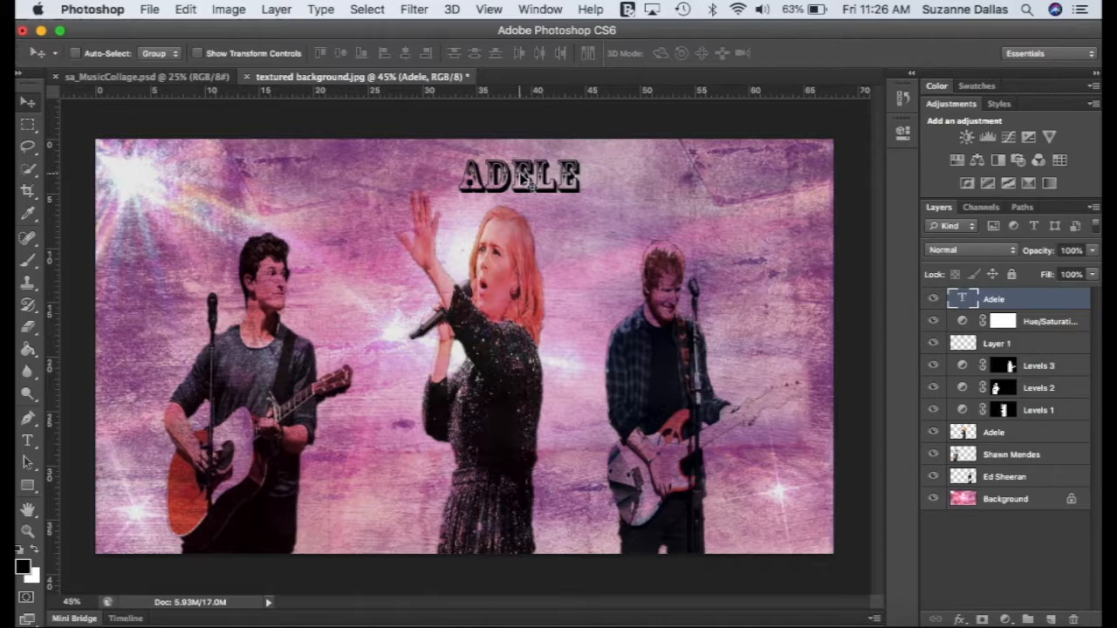
# Add a separate "ED SHEERAN" text in the same font and position it just above Ed Sheeran's head
pyautogui.click(27, 441)
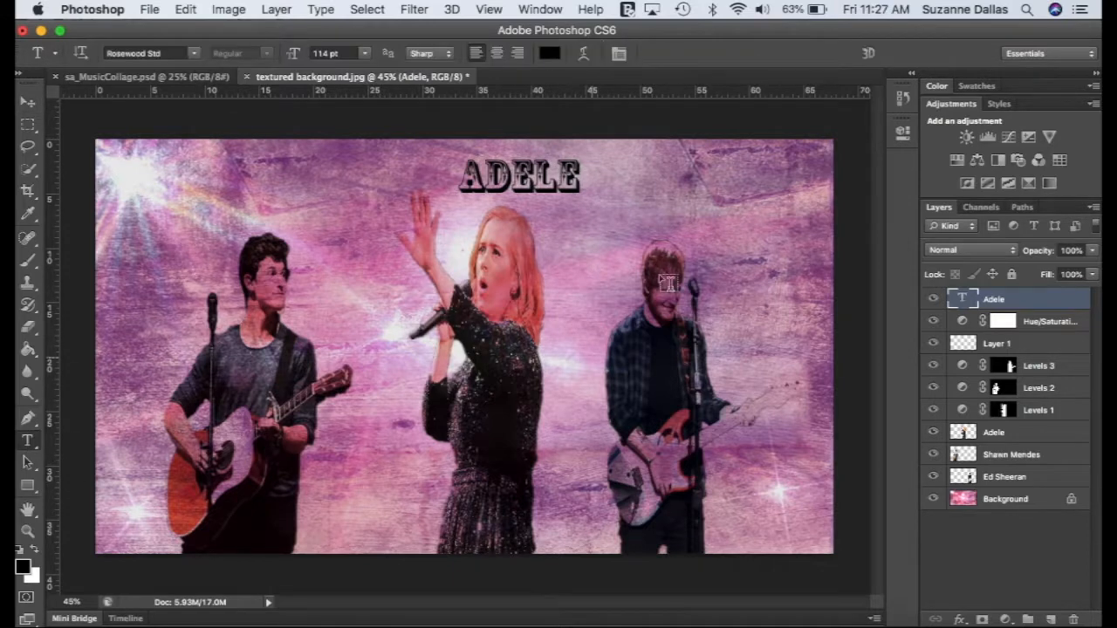
pyautogui.click(721, 244)
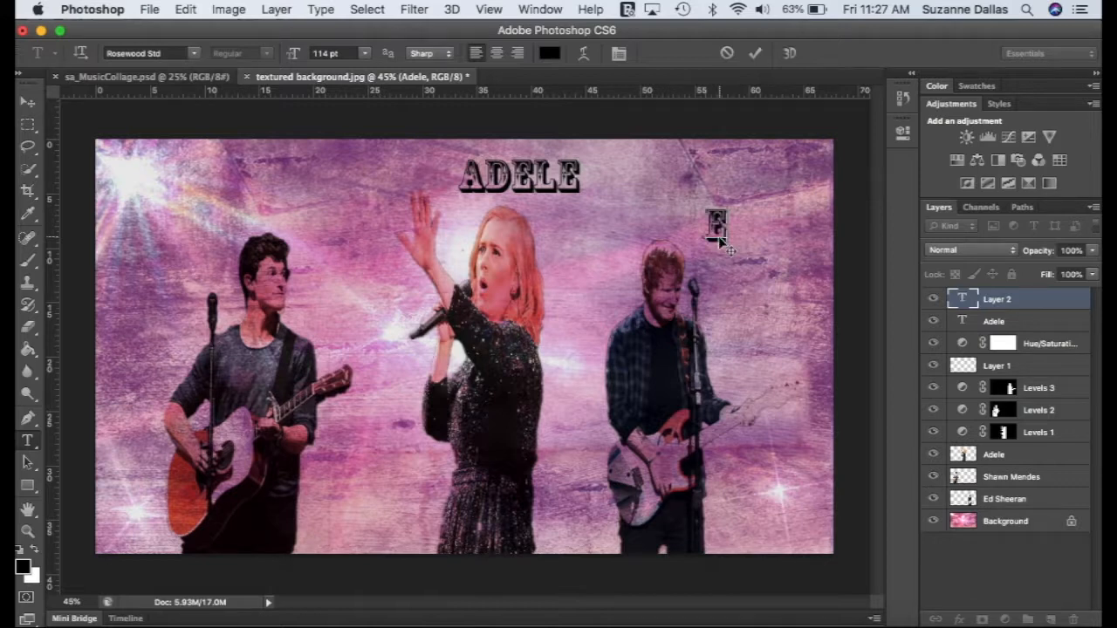
pyautogui.write('D S')
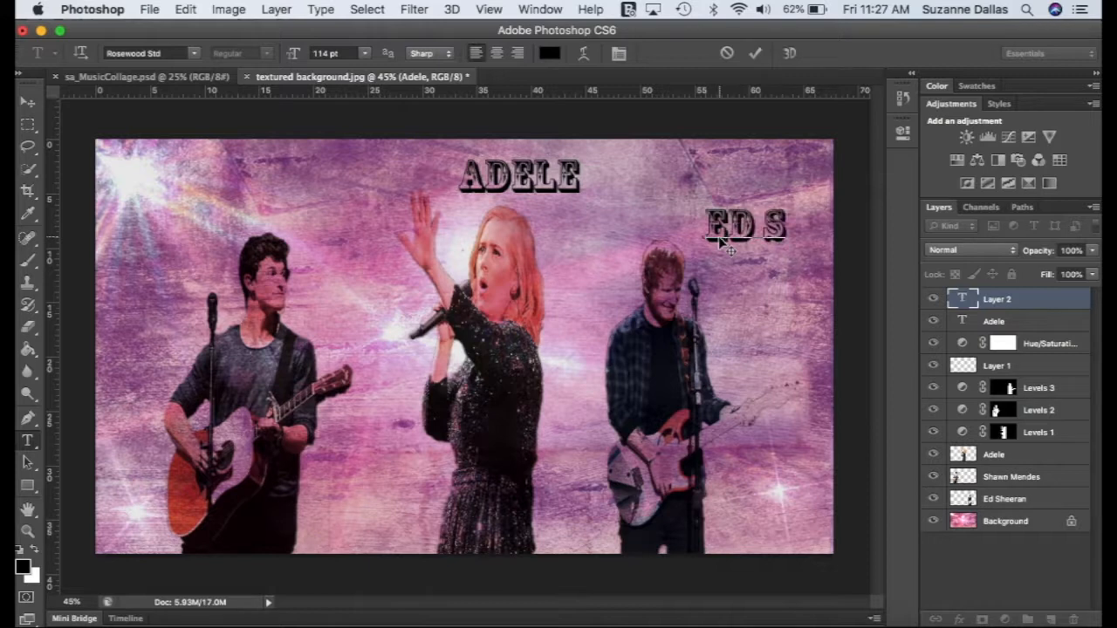
pyautogui.write('HEERAN')
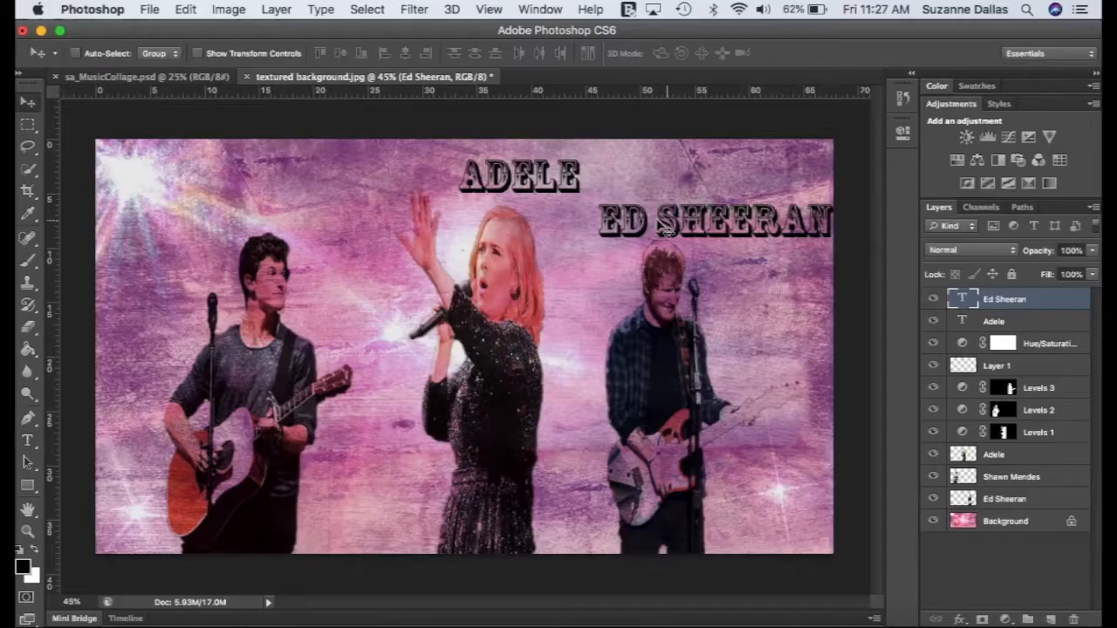
pyautogui.moveTo(648, 225); pyautogui.dragTo(627, 213)
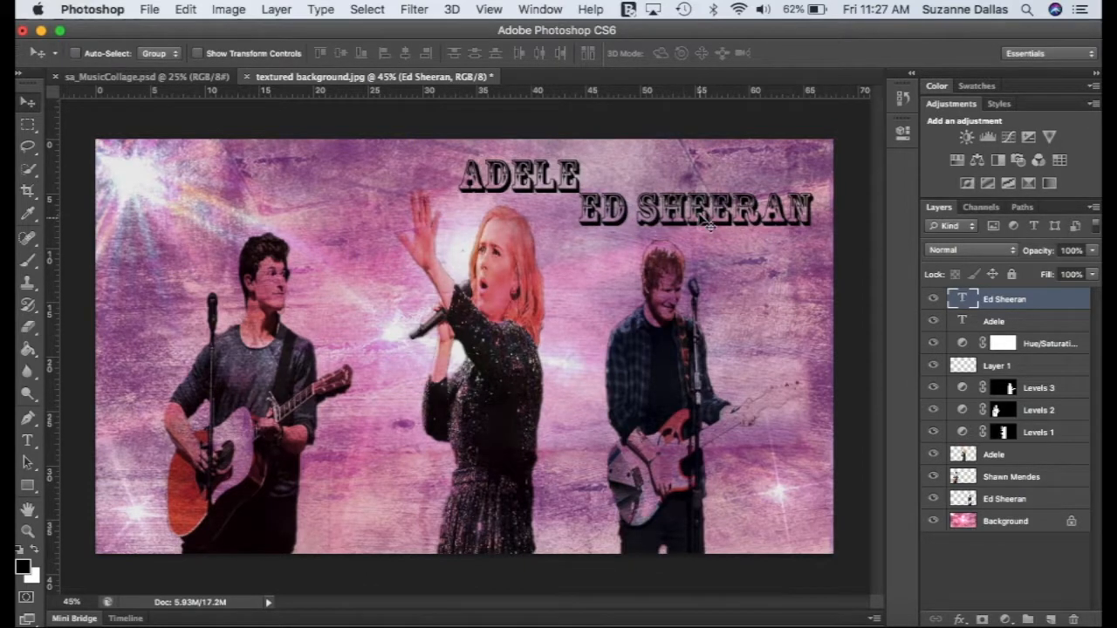
pyautogui.moveTo(703, 223); pyautogui.dragTo(706, 228)
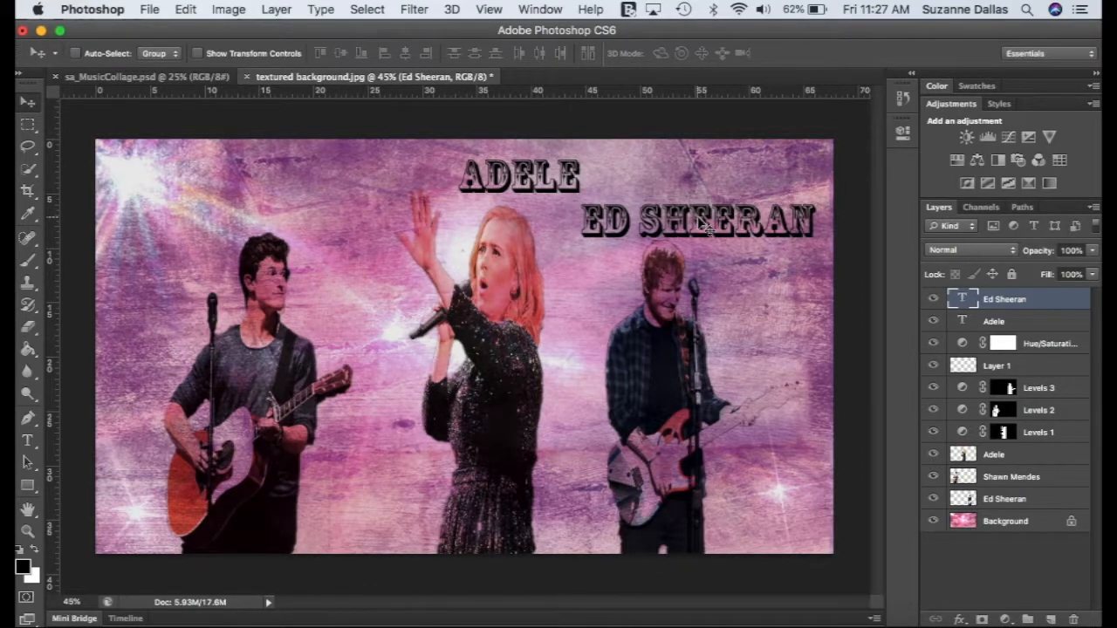
# Try the Sathu font on the whole Ed Sheeran text, then set it to Savoye LET
pyautogui.click(27, 442)
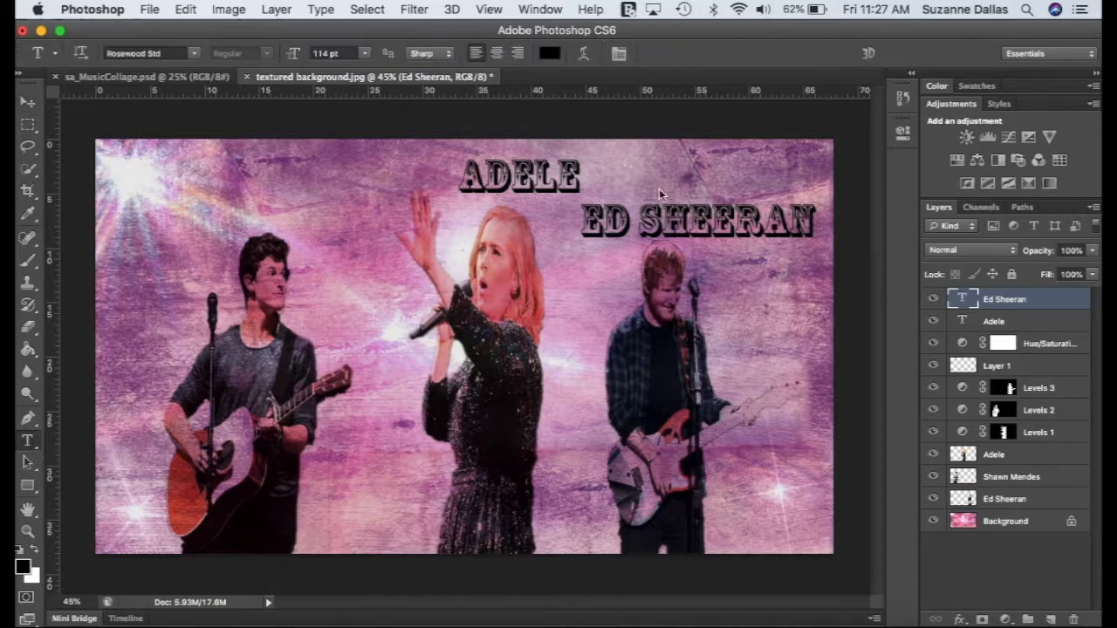
pyautogui.click(698, 223)
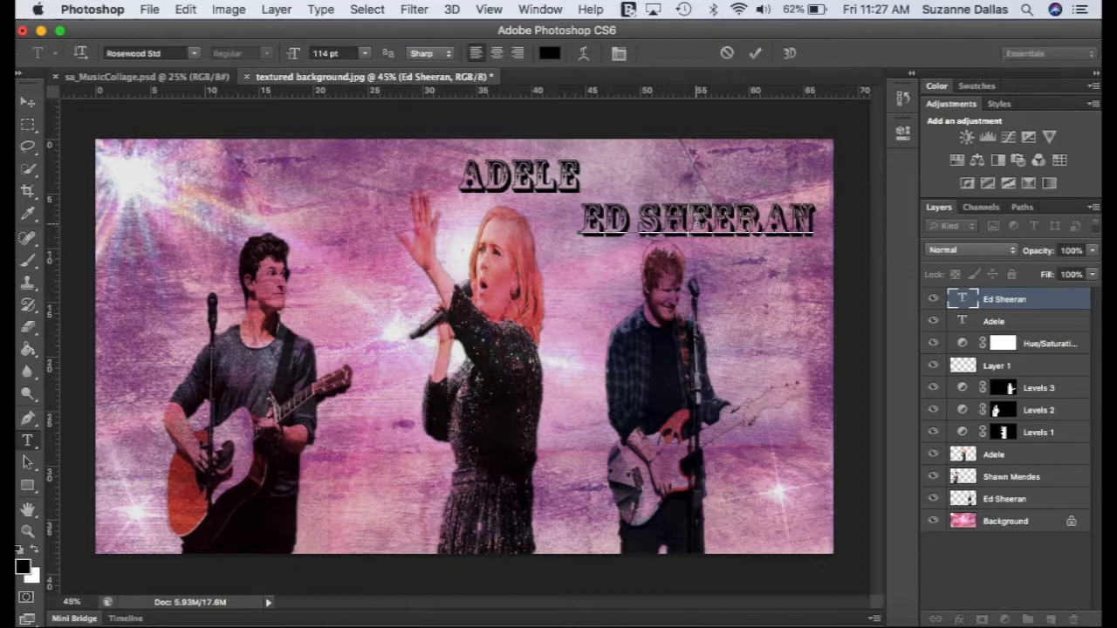
pyautogui.moveTo(584, 223); pyautogui.dragTo(712, 225)
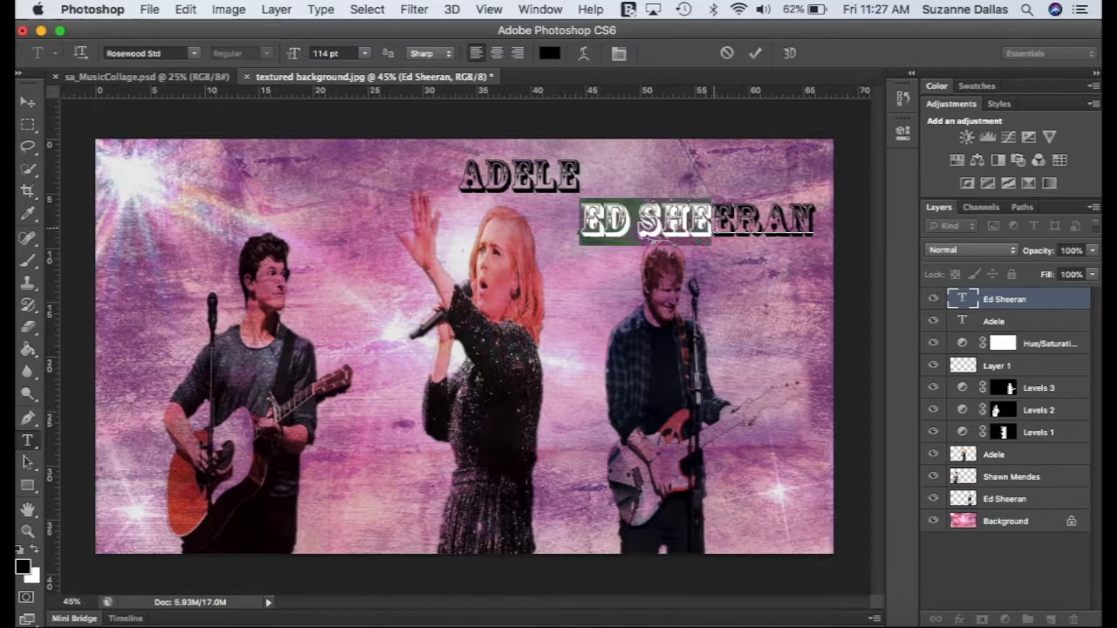
pyautogui.moveTo(815, 225); pyautogui.dragTo(578, 221)
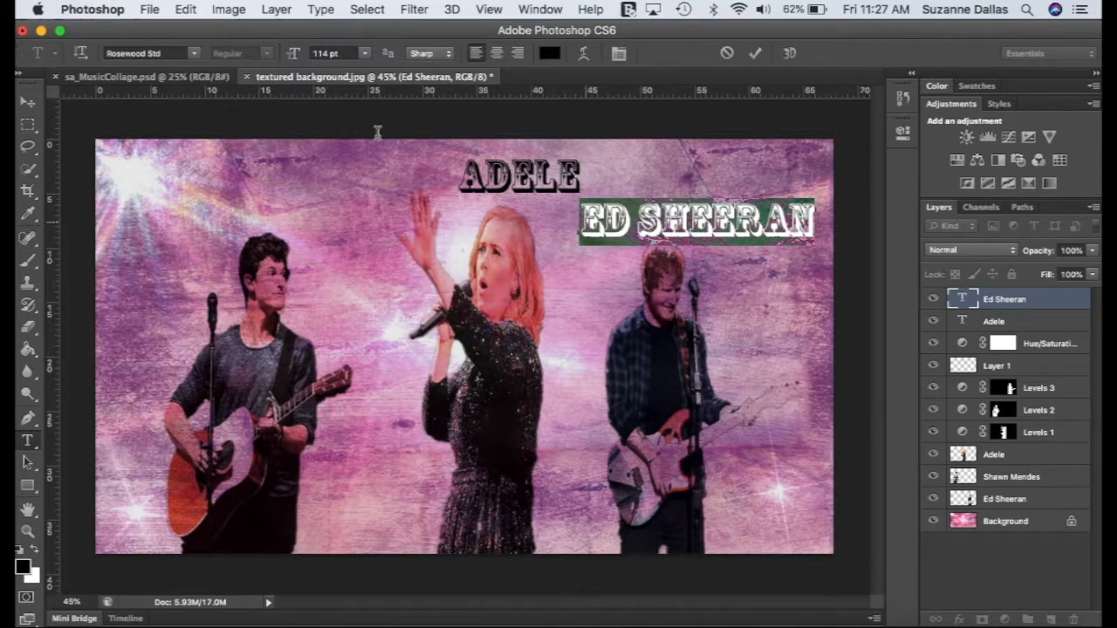
pyautogui.click(195, 56)
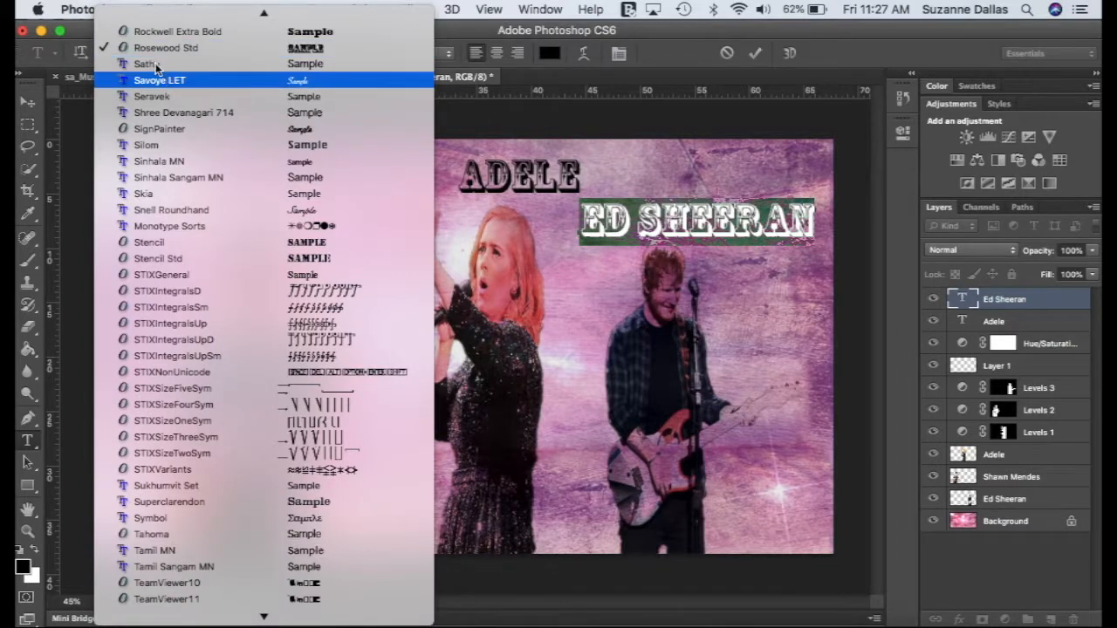
pyautogui.click(153, 64)
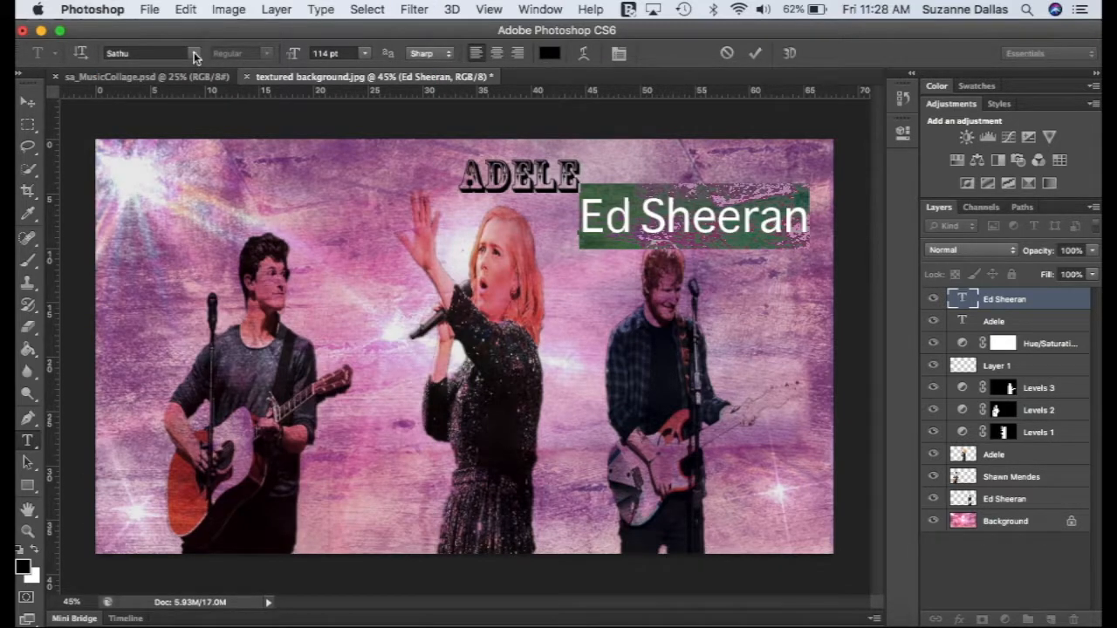
pyautogui.click(193, 53)
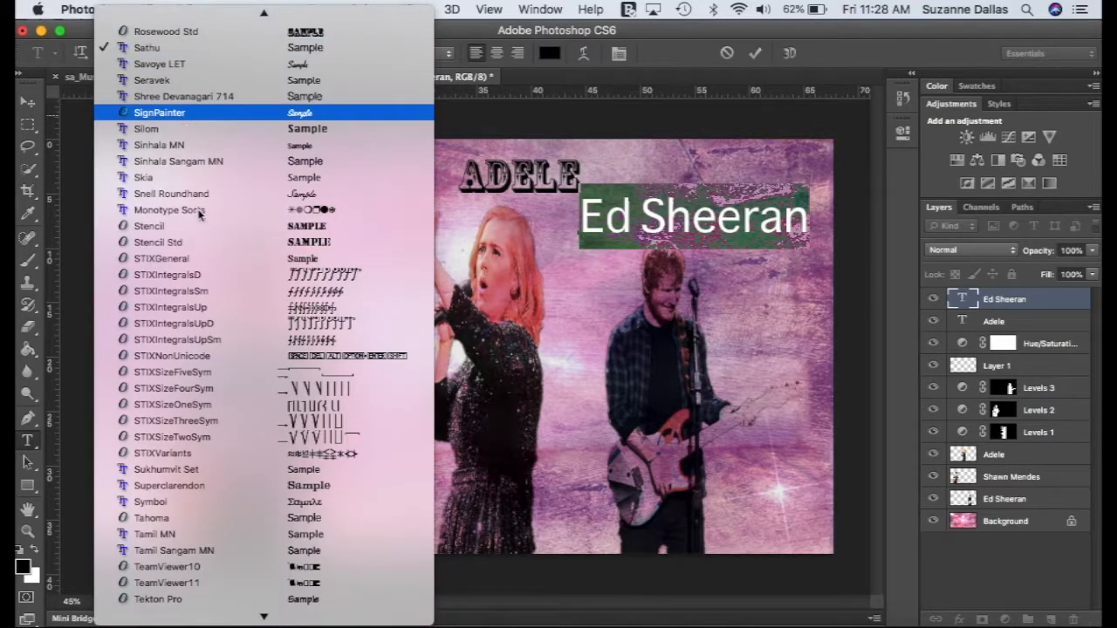
pyautogui.scroll(5, 189, 249)
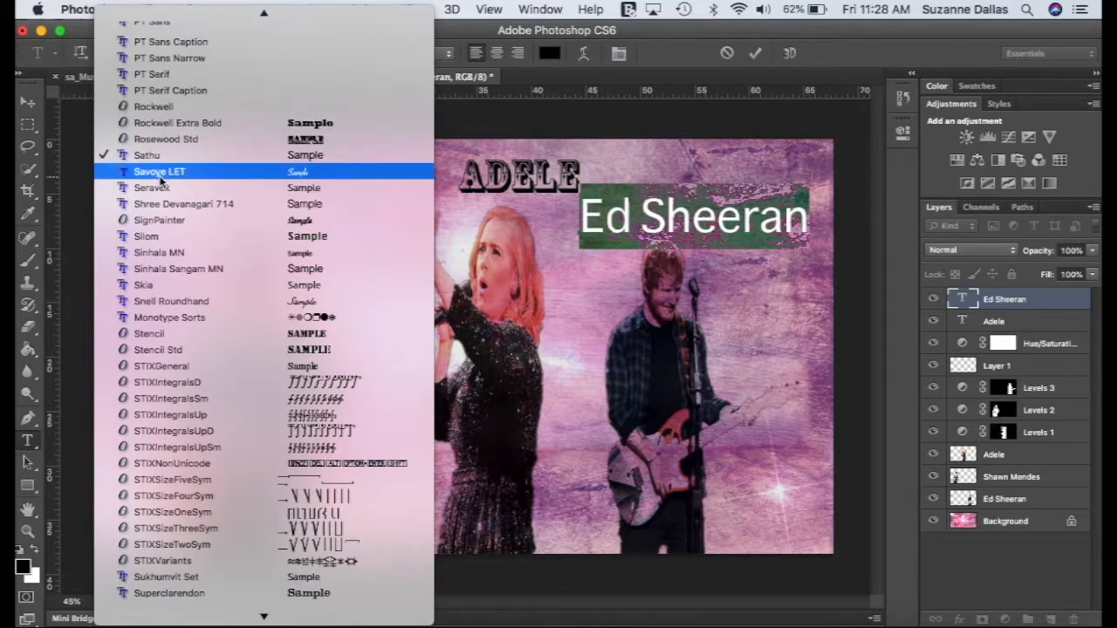
pyautogui.click(160, 174)
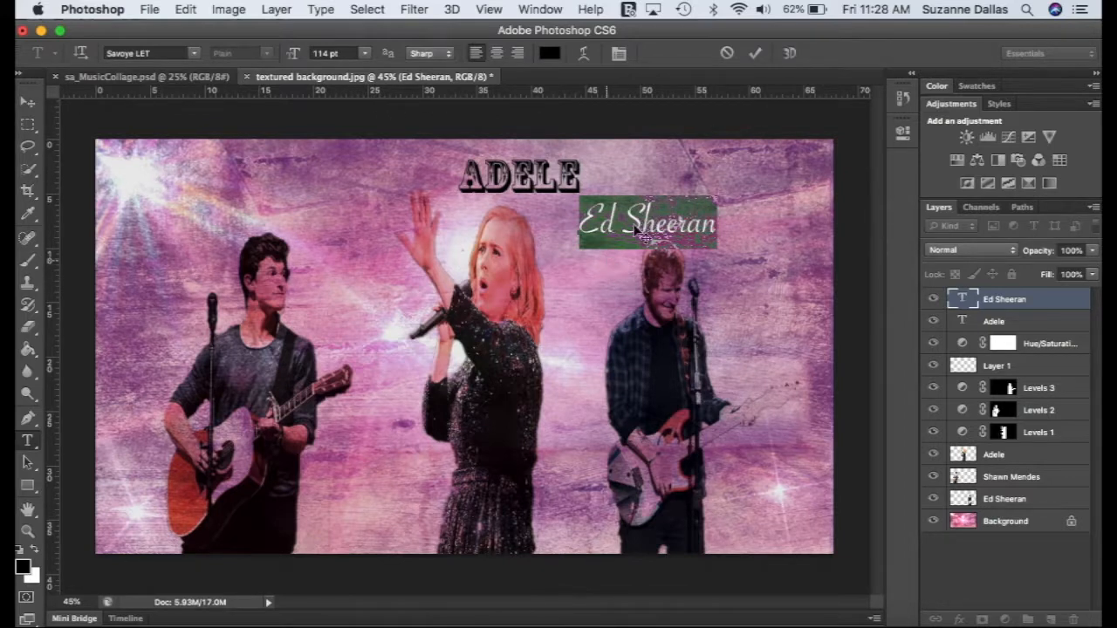
# Move the Ed Sheeran text beside his head, near the image's right edge
pyautogui.doubleClick(678, 229)
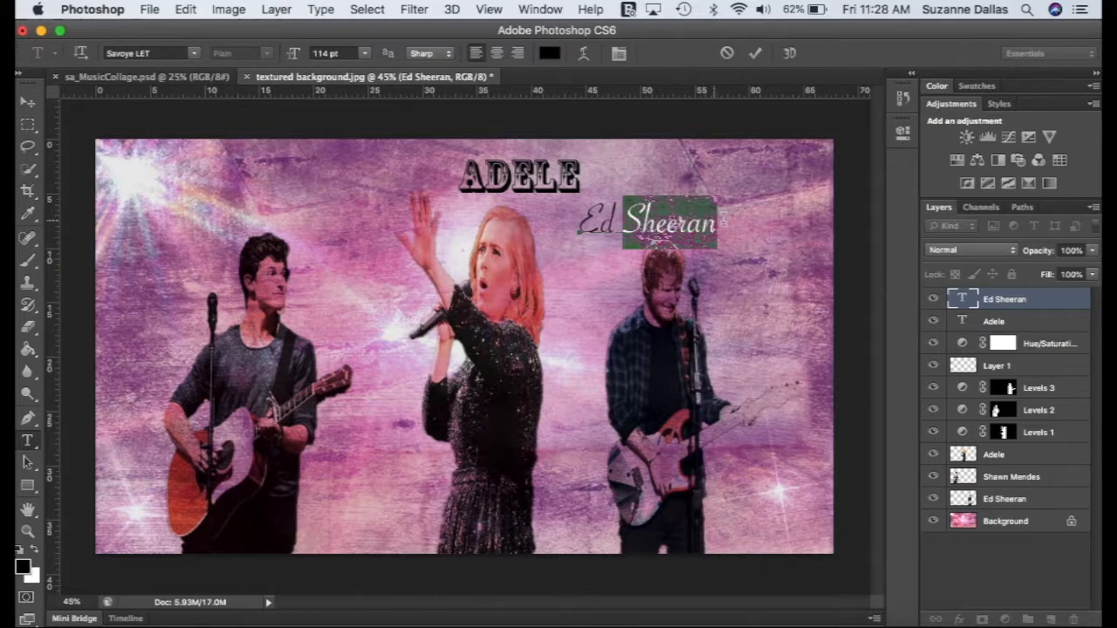
pyautogui.click(27, 103)
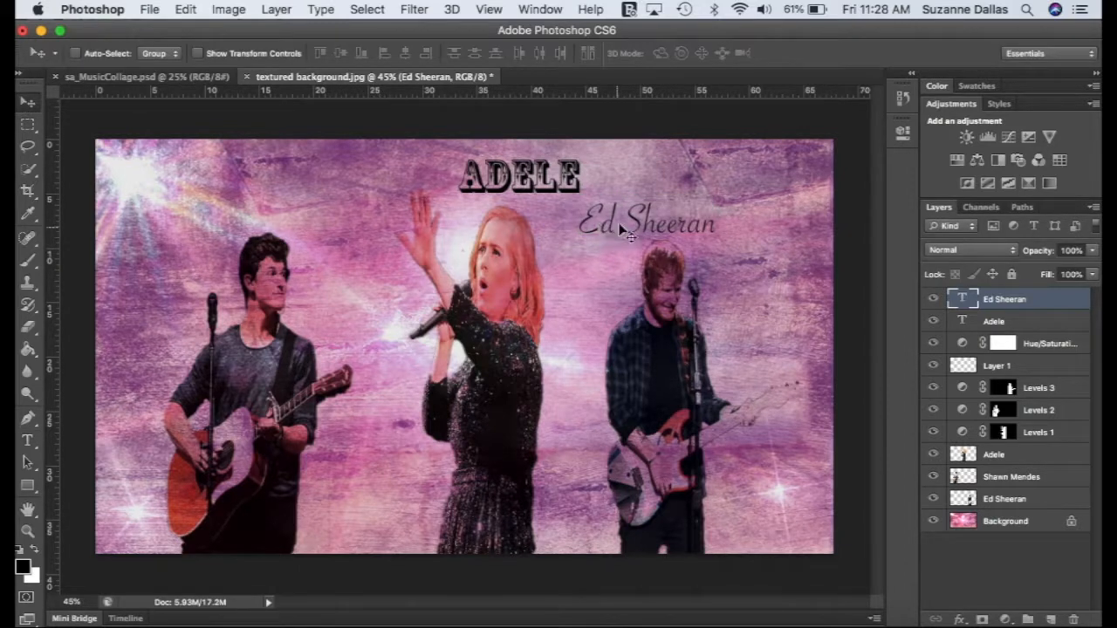
pyautogui.moveTo(598, 224); pyautogui.dragTo(710, 252)
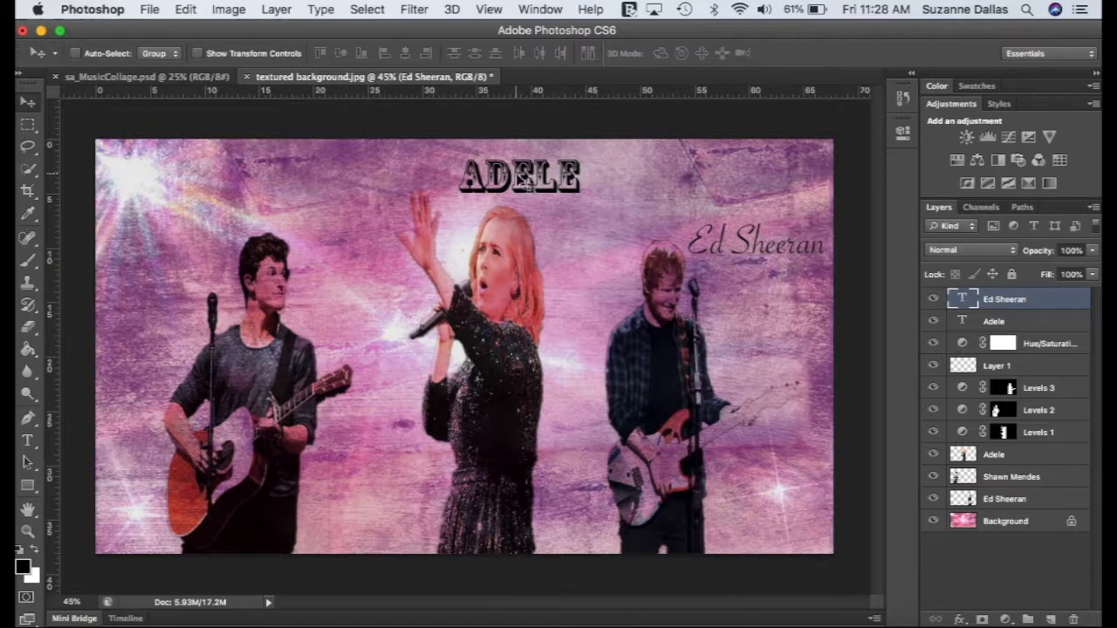
# Set the font of the whole Adele text to Snell Roundhand
pyautogui.click(27, 440)
pyautogui.click(538, 178)
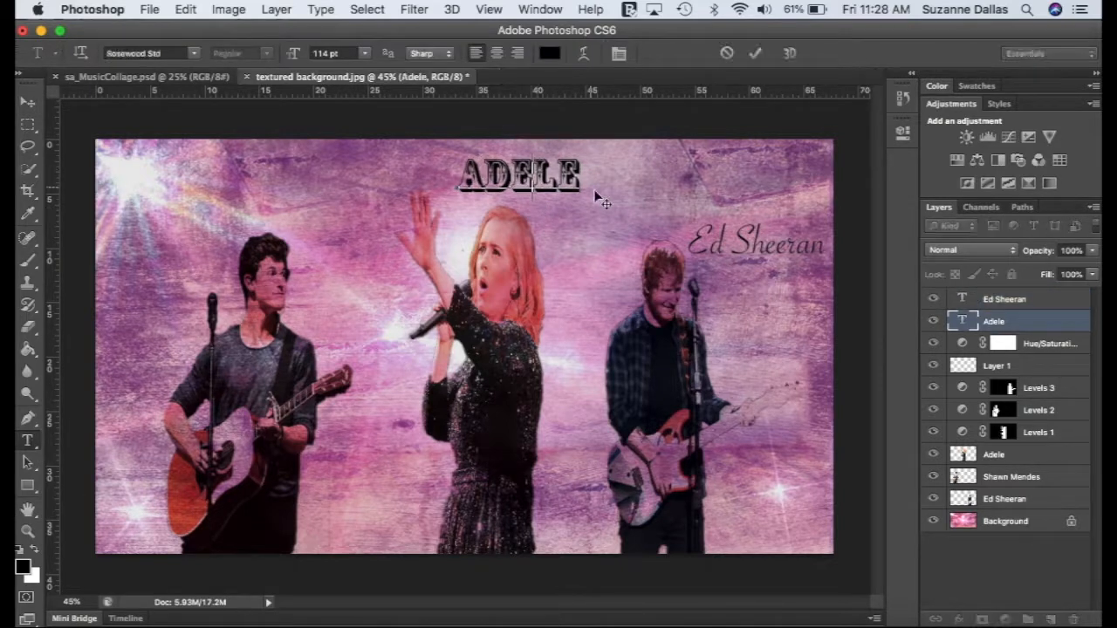
pyautogui.moveTo(580, 178); pyautogui.dragTo(452, 177)
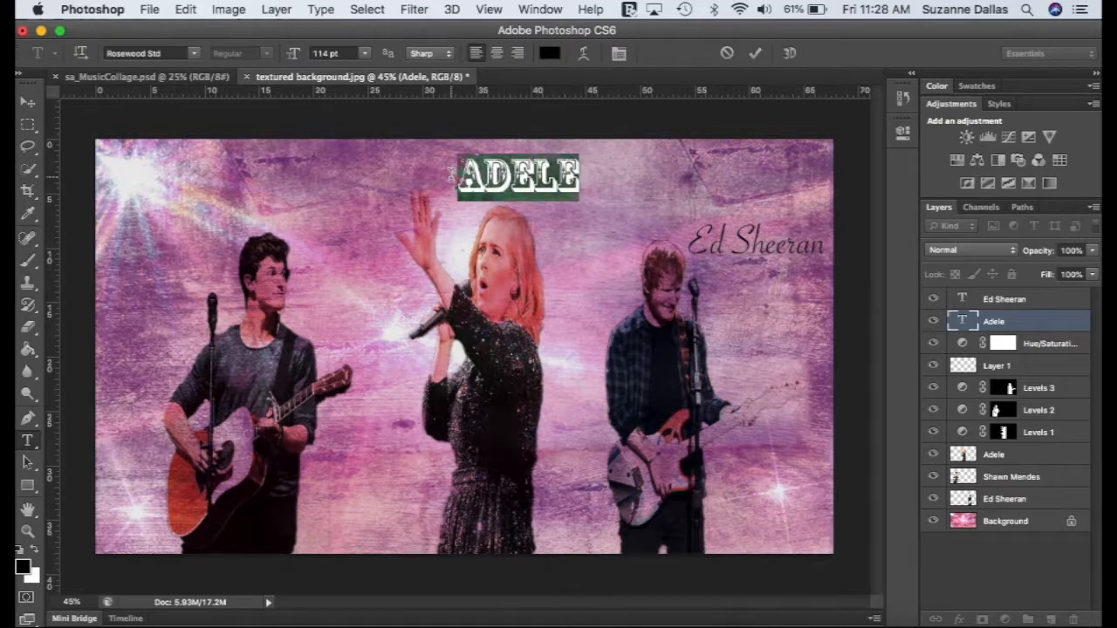
pyautogui.click(194, 55)
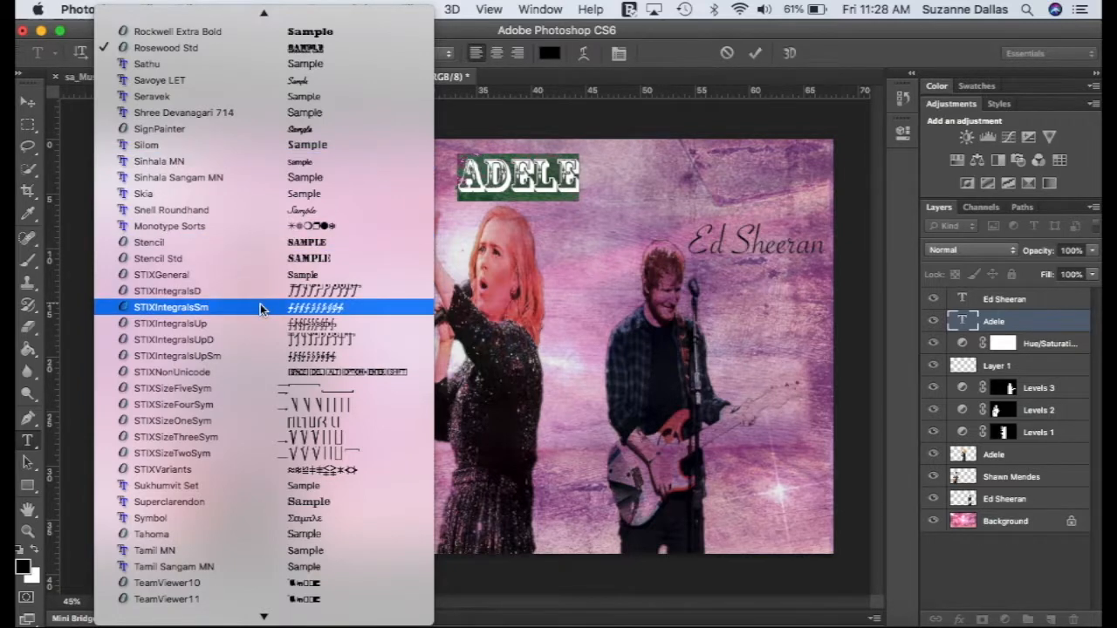
pyautogui.click(246, 211)
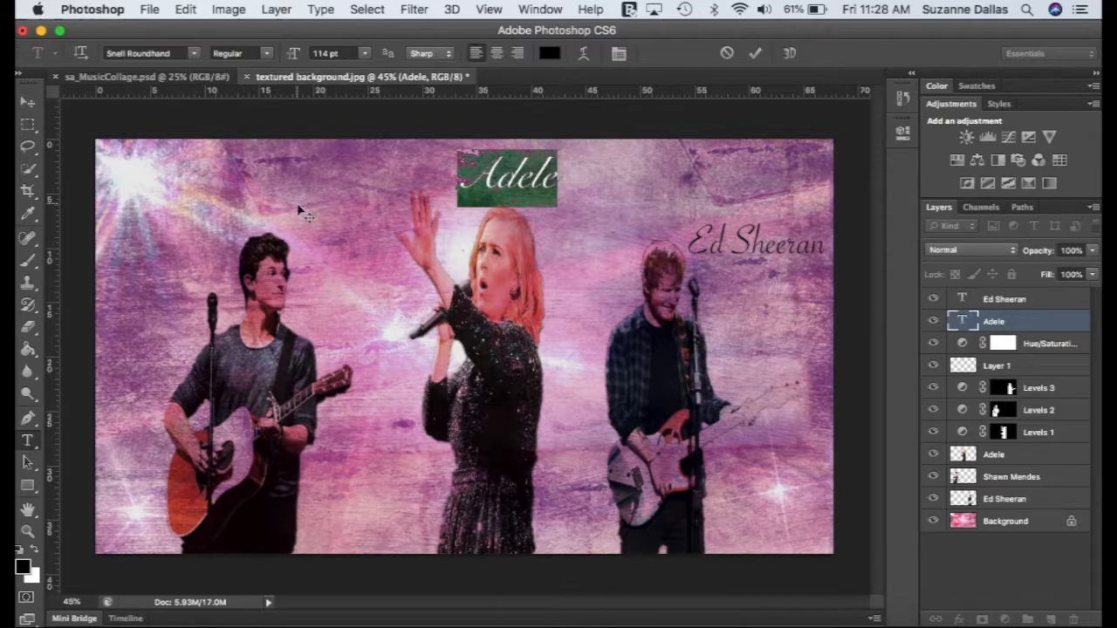
pyautogui.press('BackSpace')
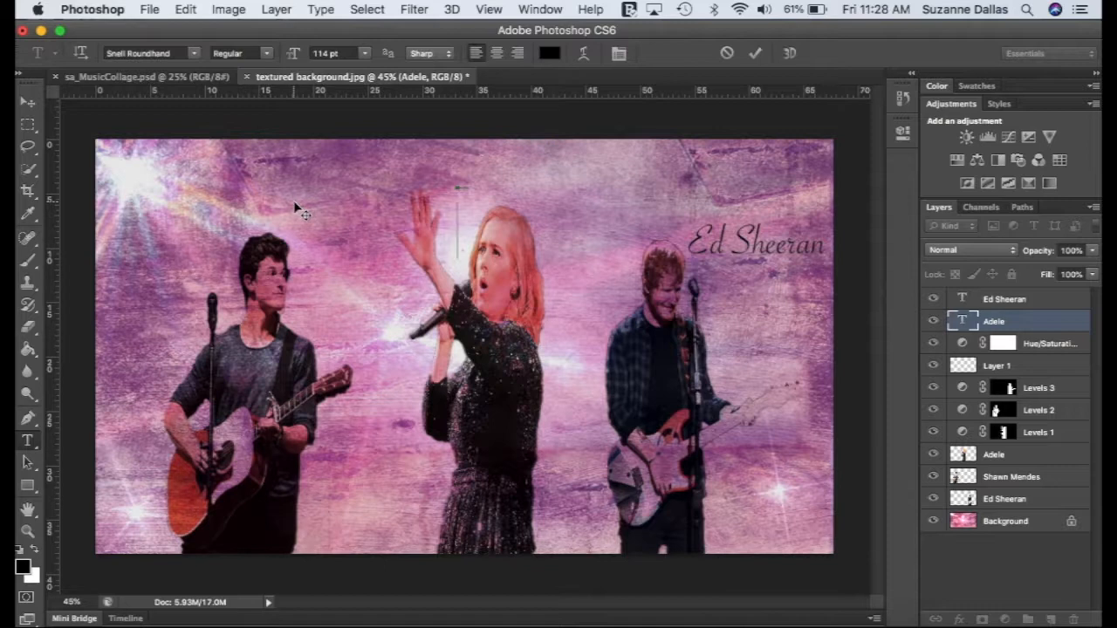
pyautogui.press('super+z')
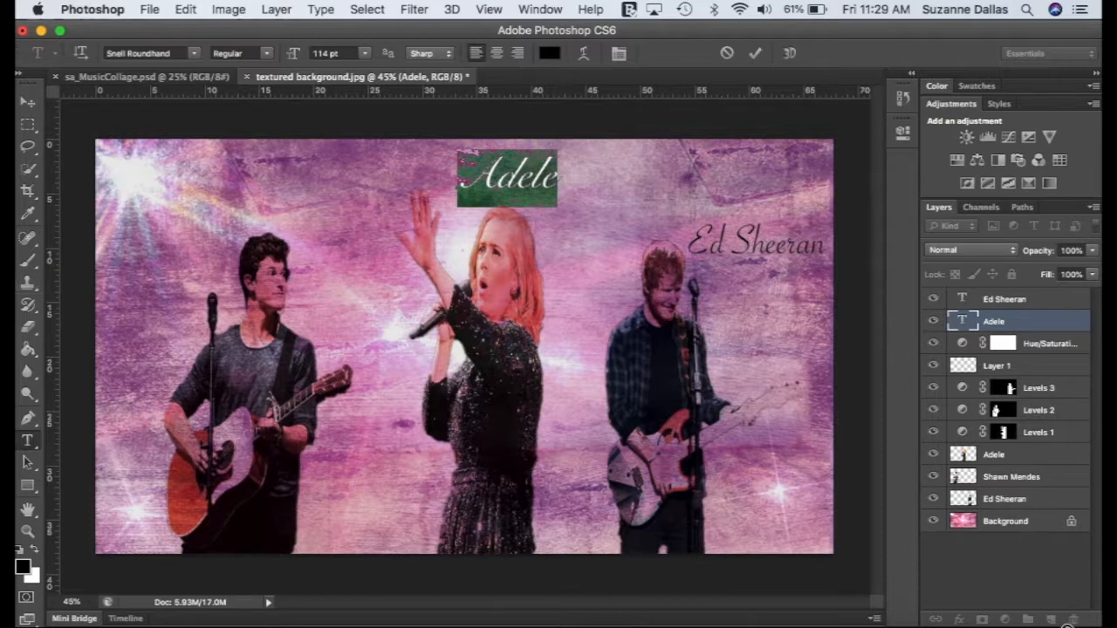
pyautogui.click(1040, 301)
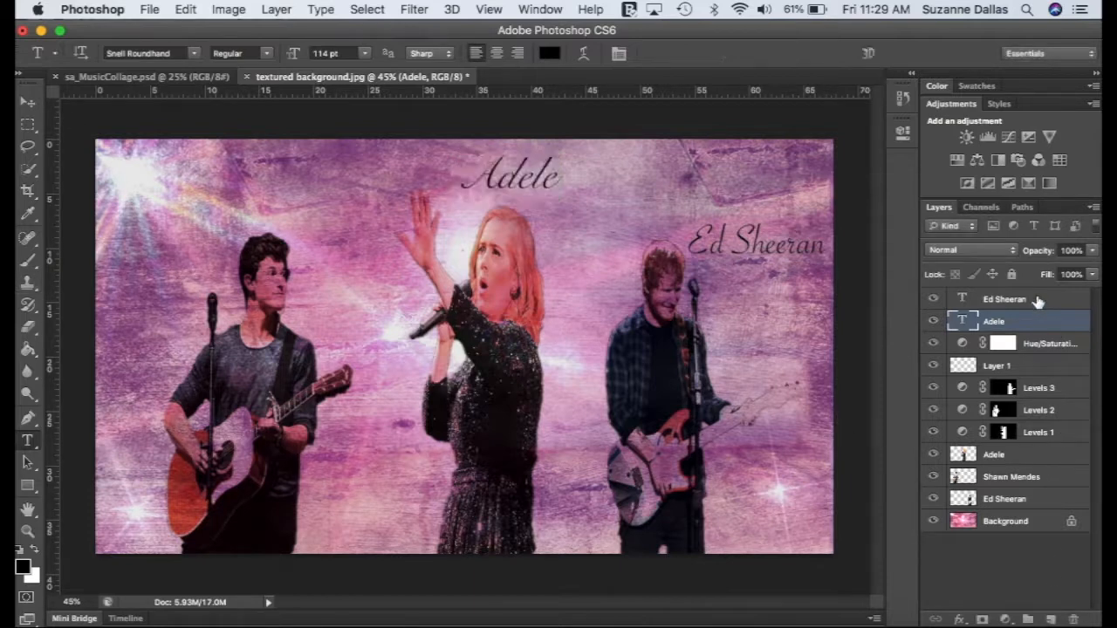
# Add a new layer above the Ed Sheeran text and write "Shawn Mendes" in Savoye LET above the singer with the acoustic guitar
pyautogui.click(1040, 301)
pyautogui.click(1050, 619)
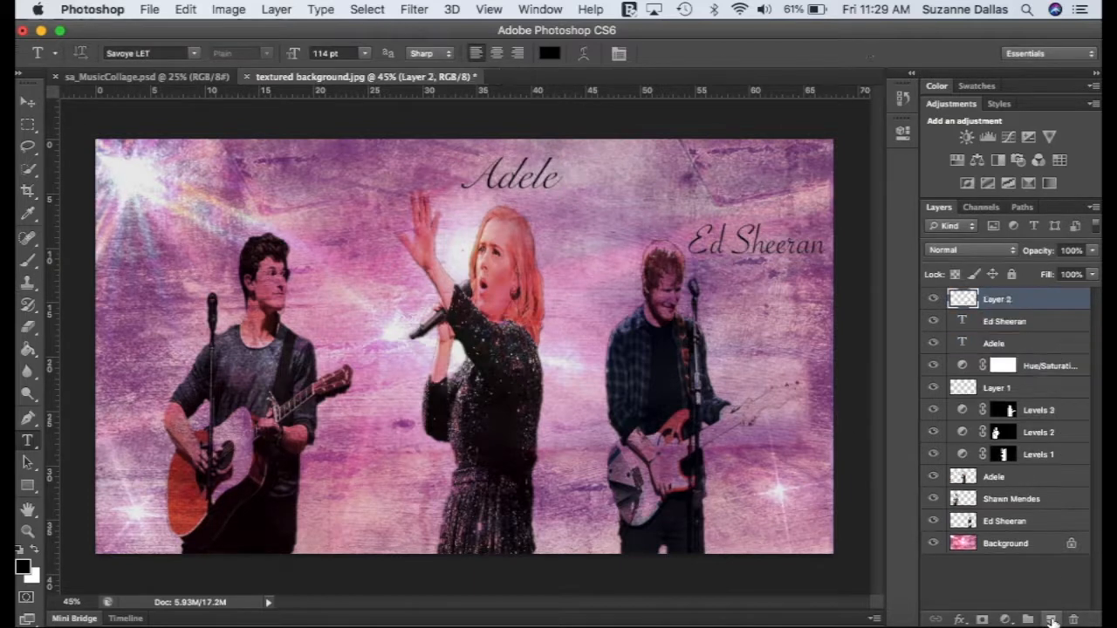
pyautogui.click(181, 199)
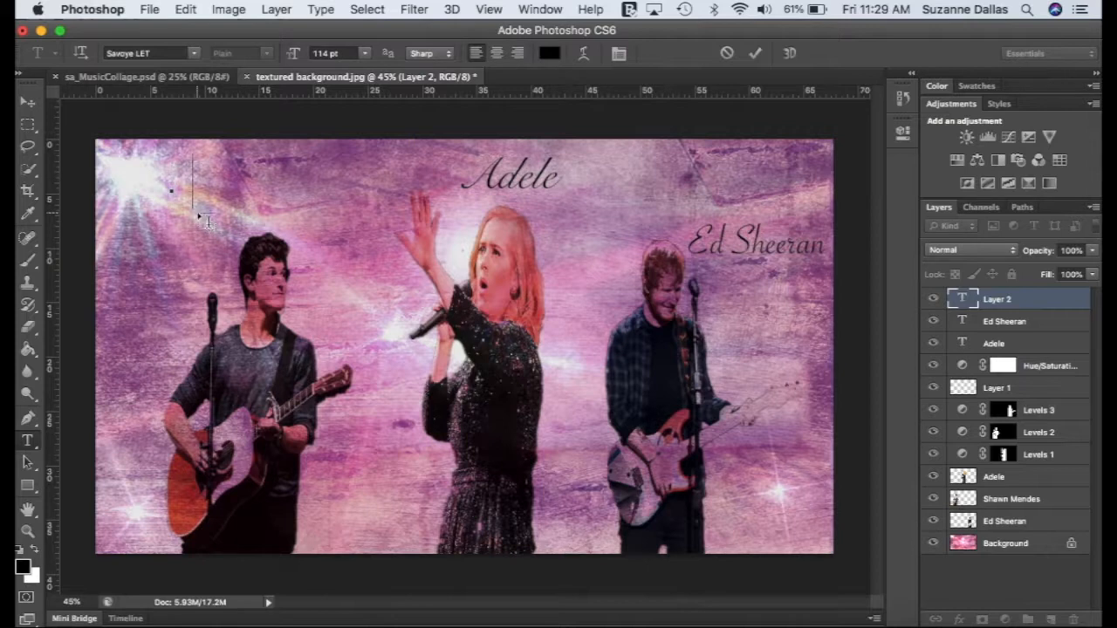
pyautogui.write('Shawn')
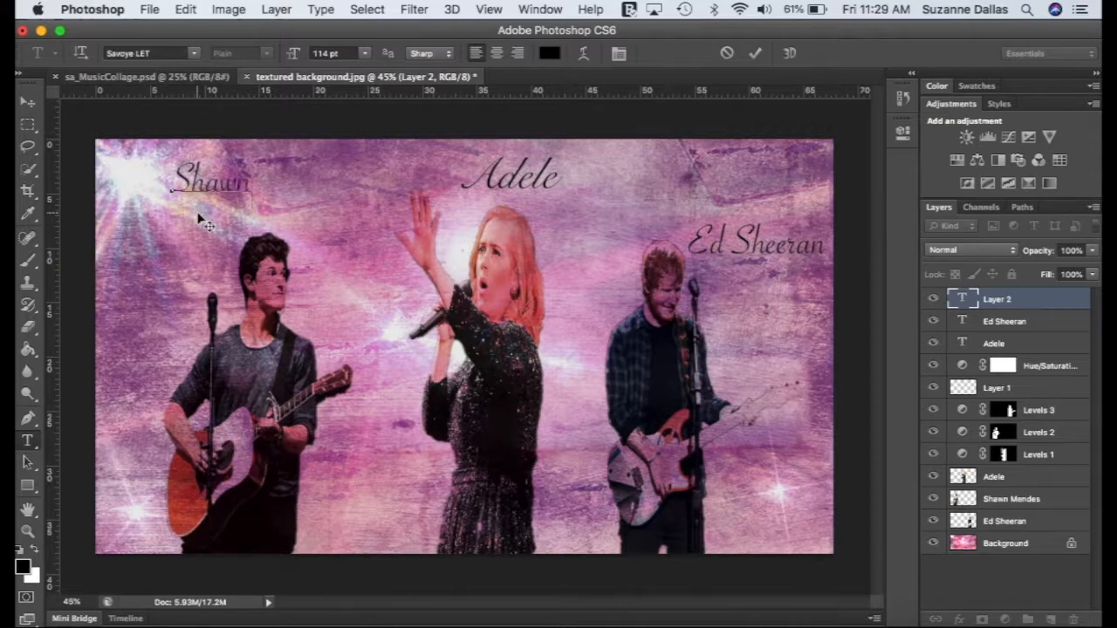
pyautogui.write(' Mendes')
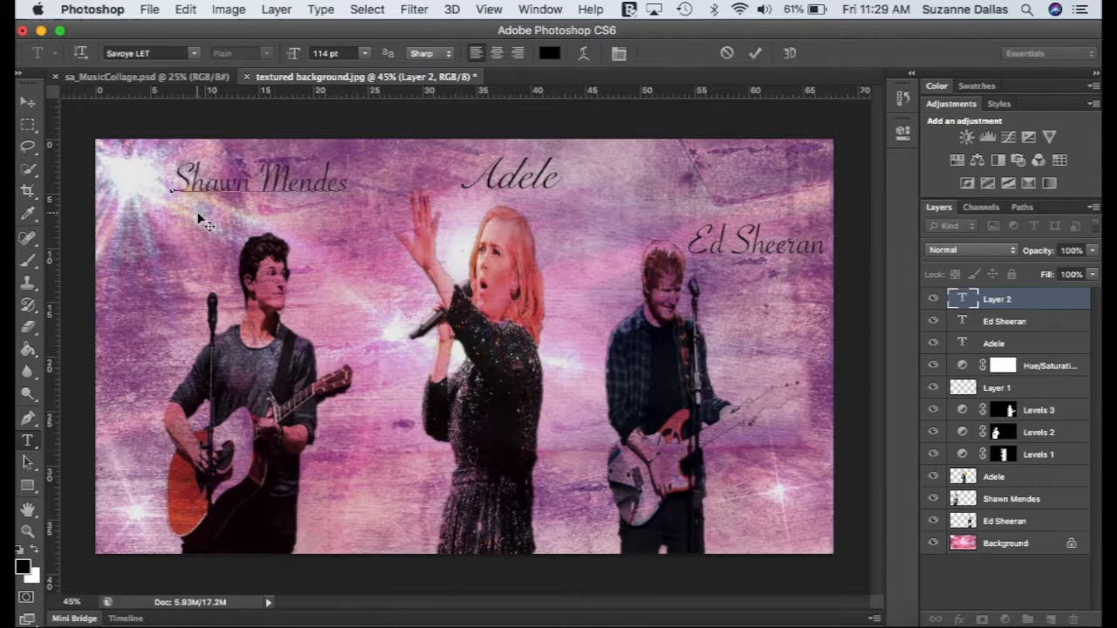
# Move the Shawn Mendes text down and left to just above his head, and the Adele text between him and her microphone
pyautogui.click(28, 101)
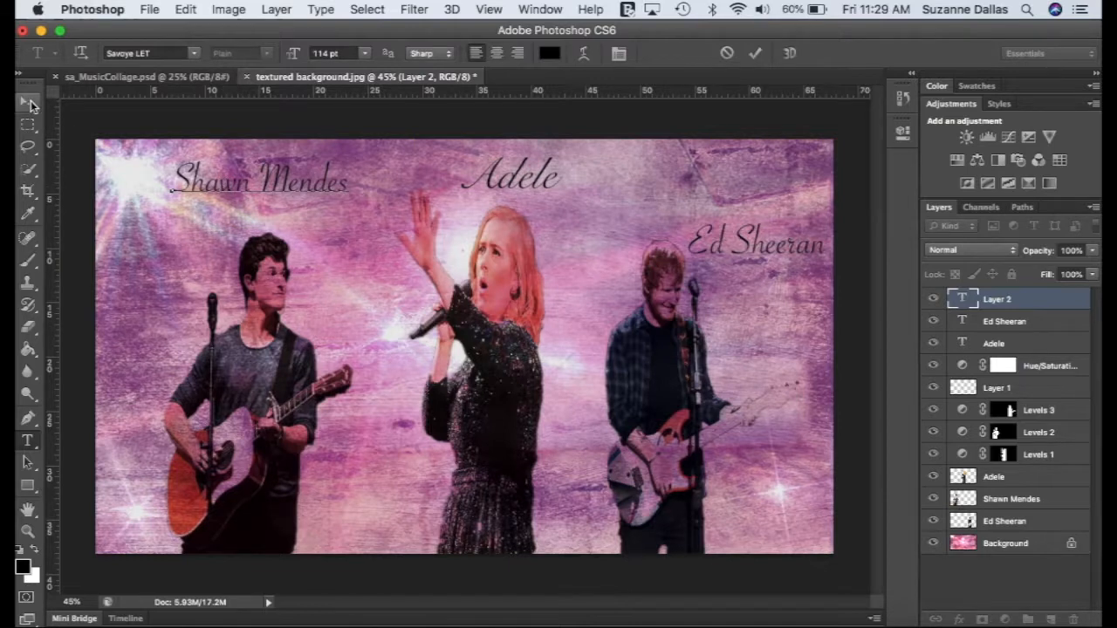
pyautogui.moveTo(247, 187); pyautogui.dragTo(186, 218)
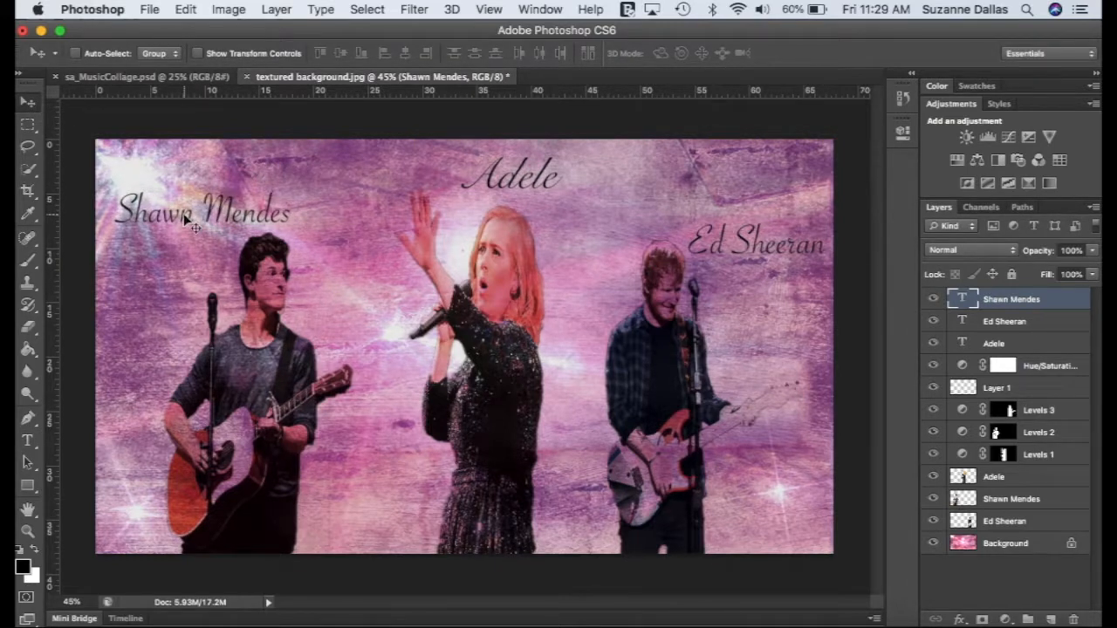
pyautogui.click(545, 150)
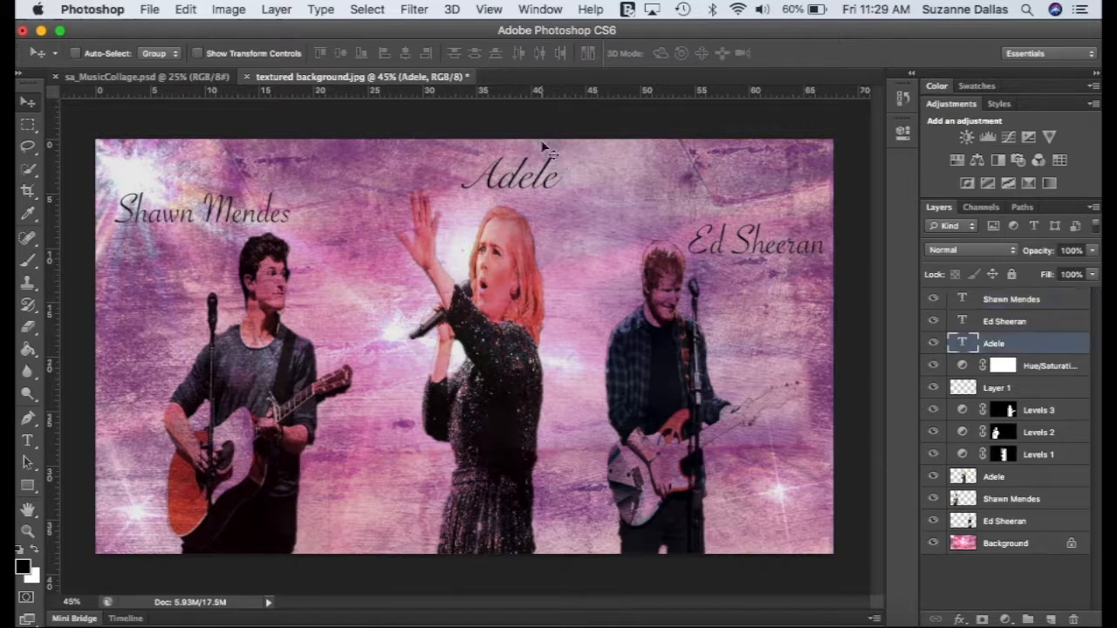
pyautogui.moveTo(521, 181); pyautogui.dragTo(374, 299)
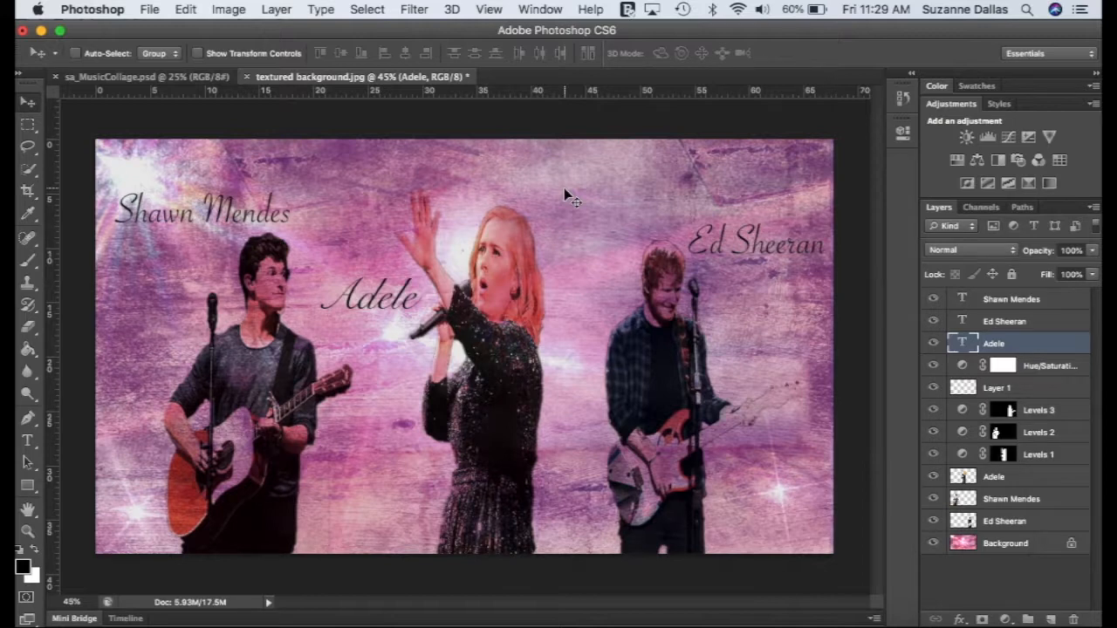
# Save the collage to the Desktop as textured background.psd in Photoshop format, with layers and maximum compatibility
pyautogui.click(150, 9)
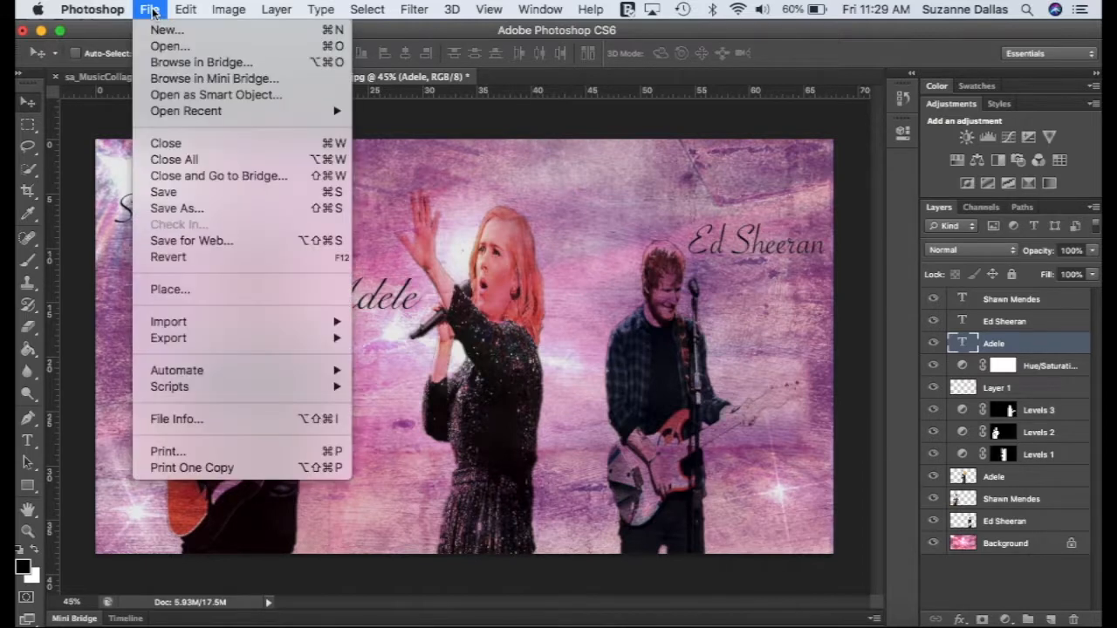
pyautogui.click(194, 209)
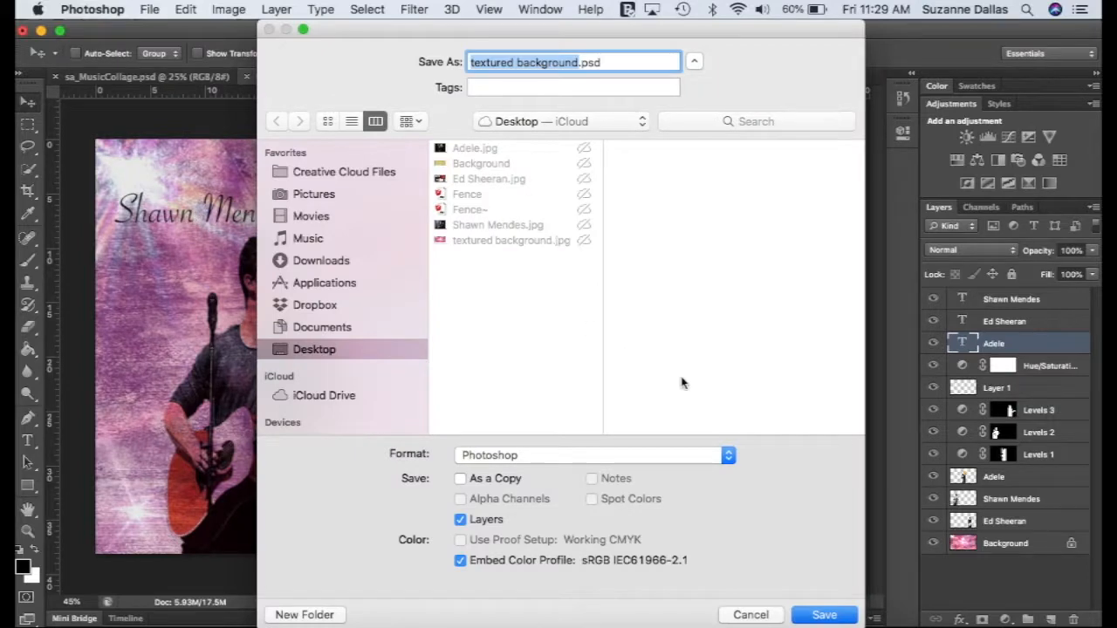
pyautogui.click(837, 617)
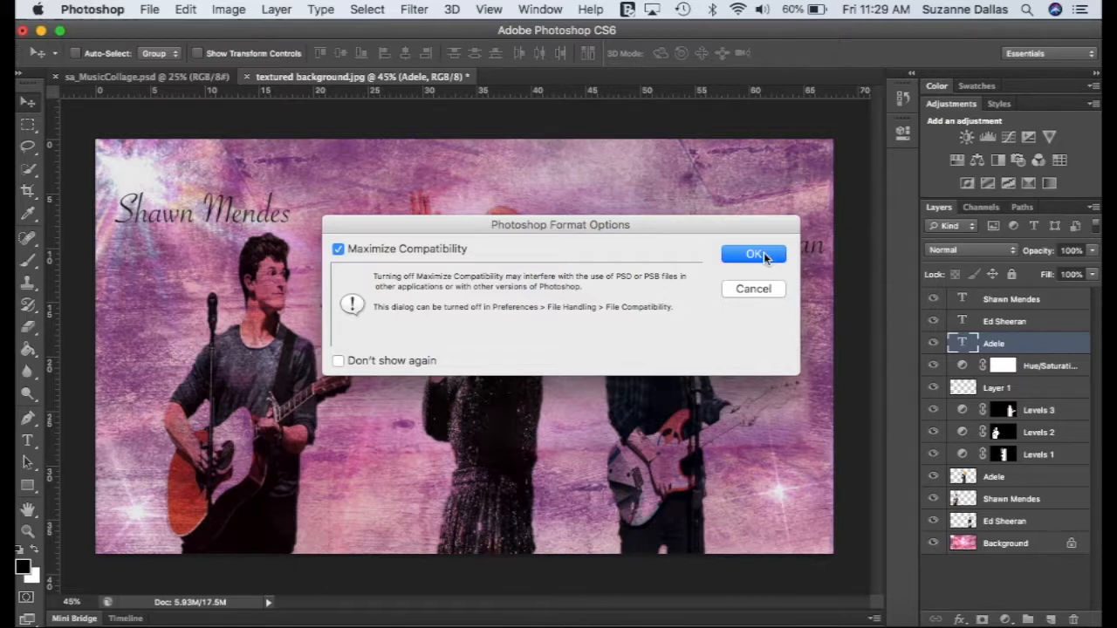
pyautogui.click(764, 253)
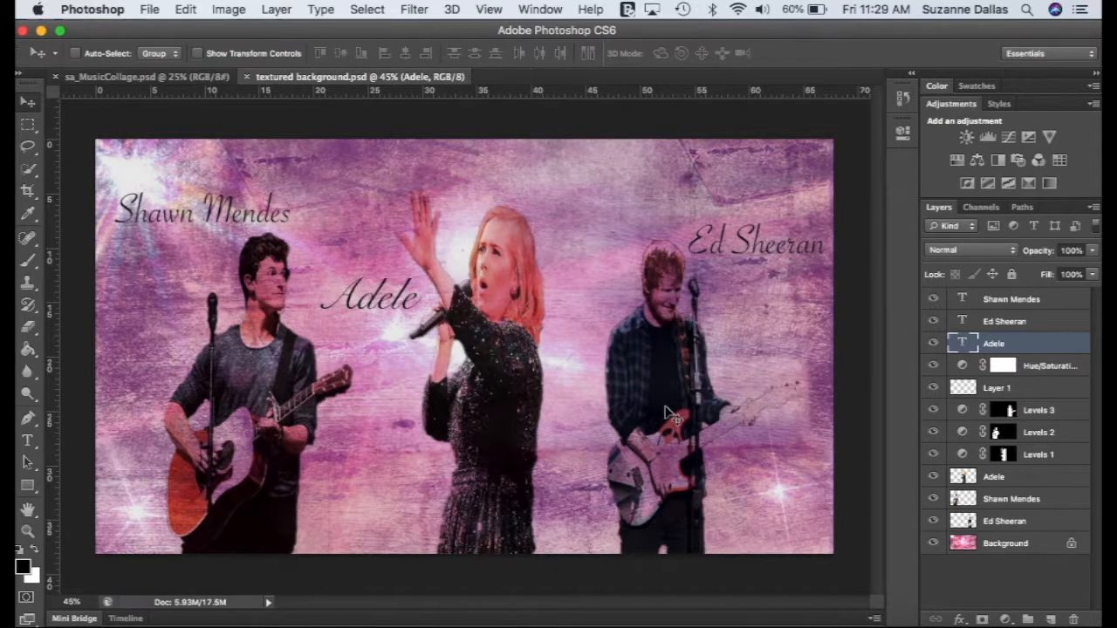
# Save a JPEG copy of the collage to the Desktop, named textured background copy
pyautogui.press('super+shift+s')
pyautogui.click(593, 454)
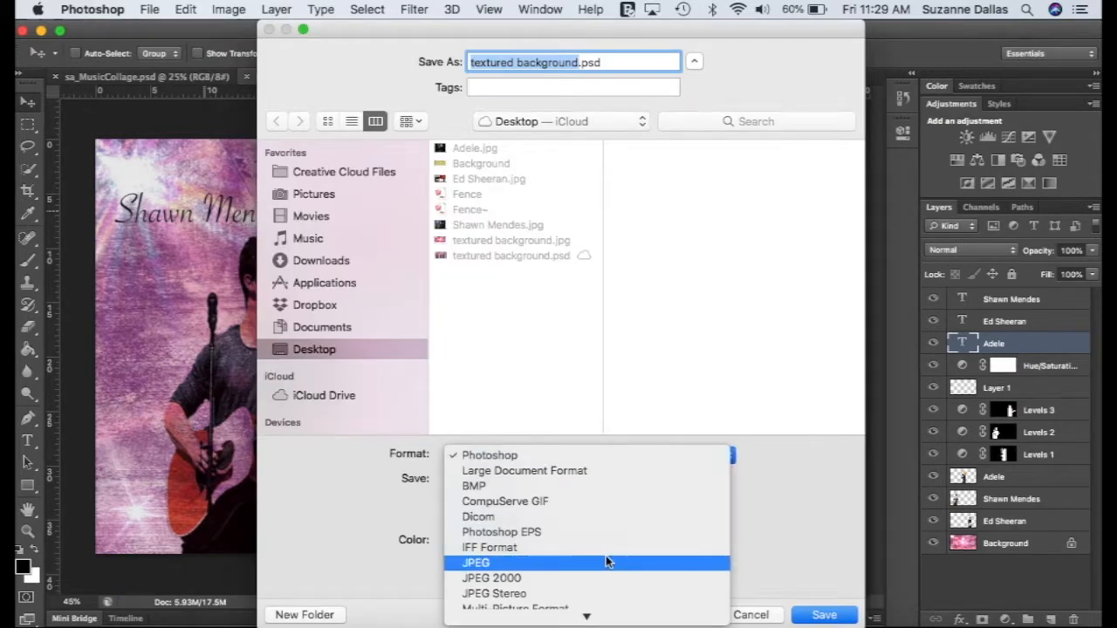
pyautogui.click(606, 561)
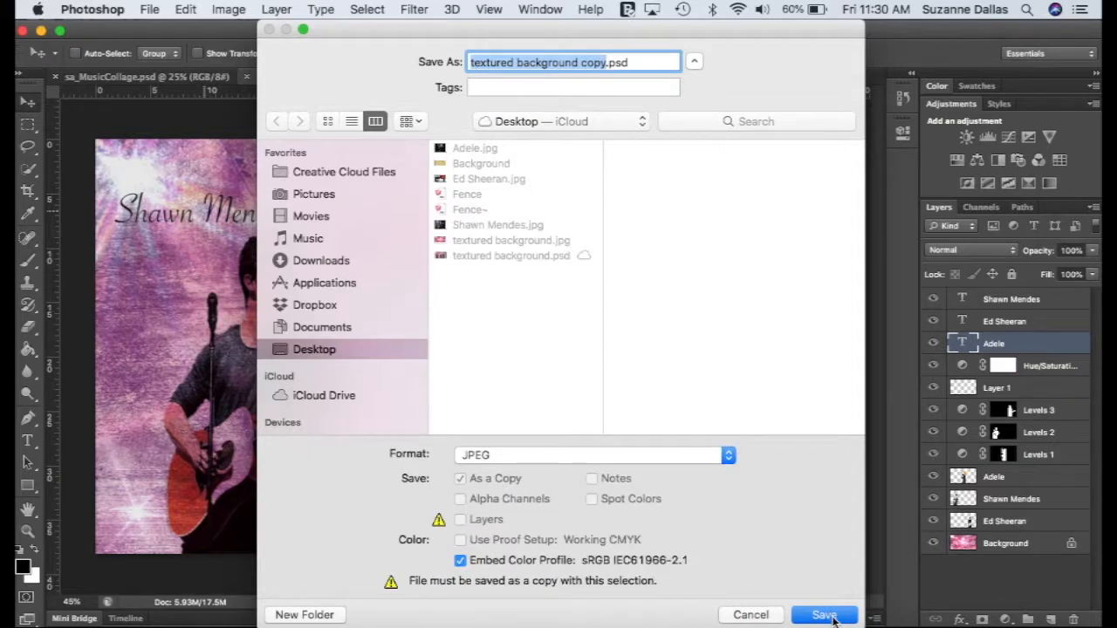
pyautogui.click(824, 615)
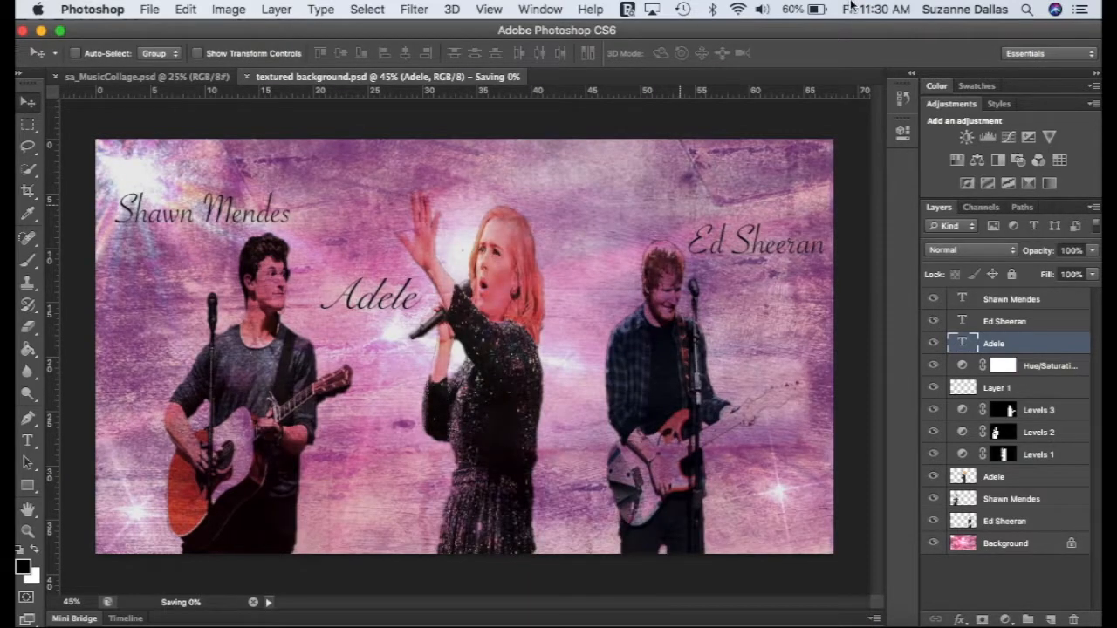
pyautogui.moveTo(892, 30); pyautogui.dragTo(894, 43)
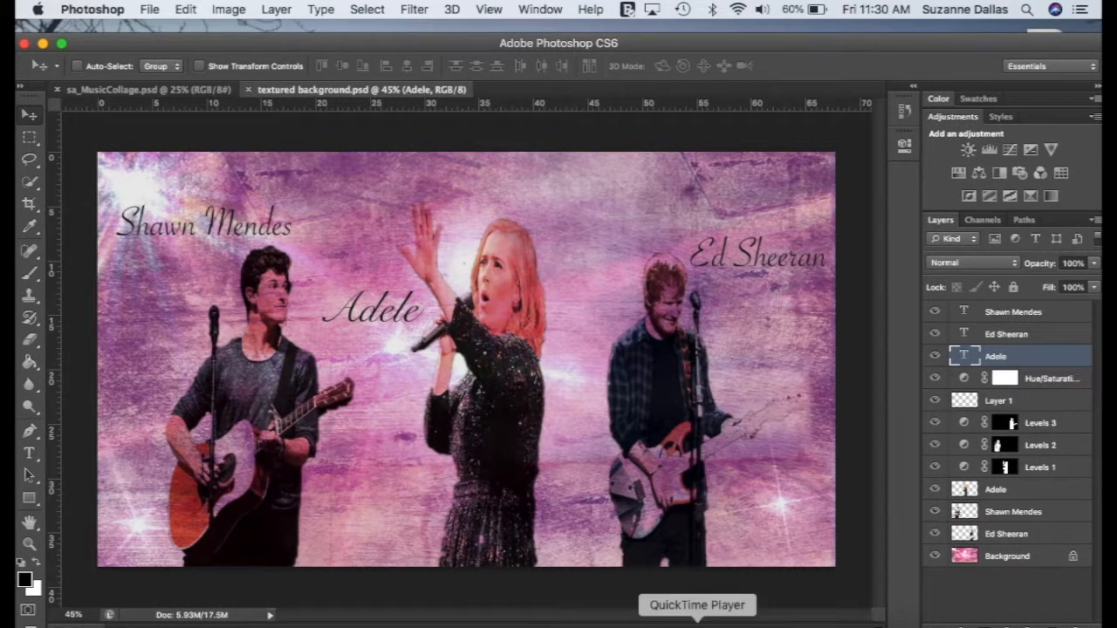
pyautogui.click(697, 623)
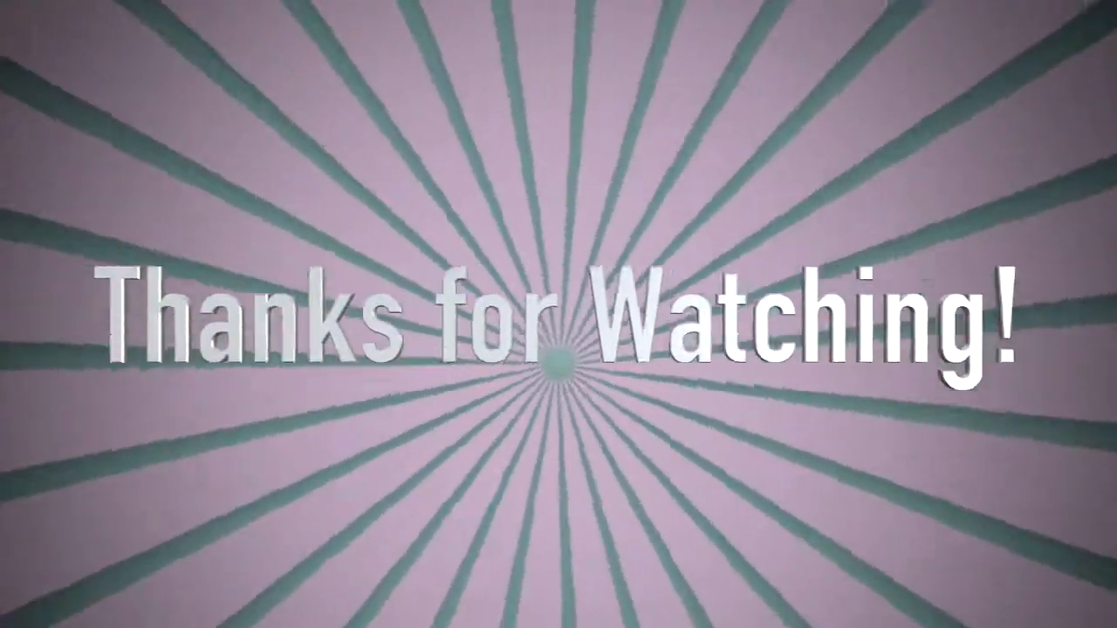